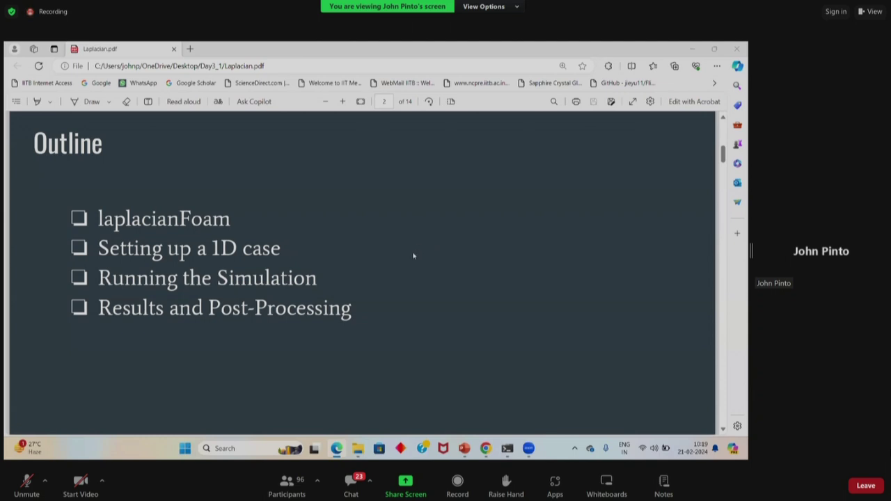
# Examine the Conduction-Diffusion Equation slide with the physical equation and its OpenFOAM form, zooming the document out
pyautogui.scroll(-5, 409, 257)
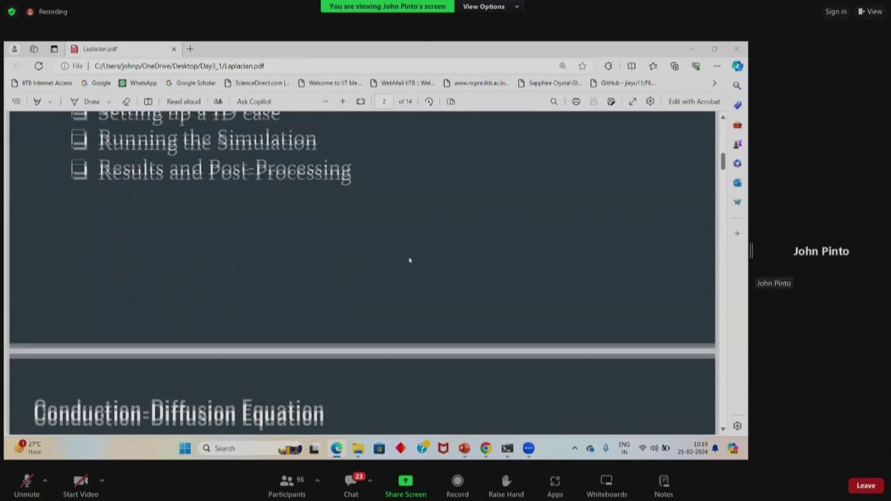
pyautogui.scroll(-3, 409, 257)
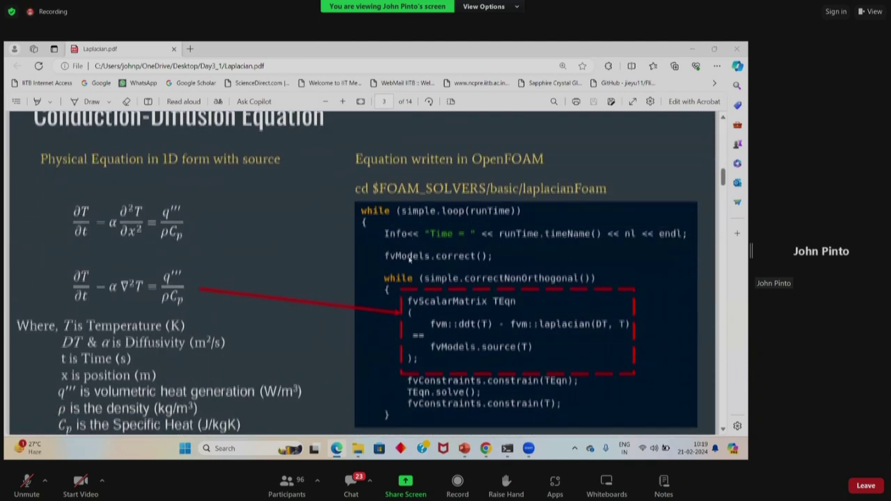
pyautogui.scroll(1, 264, 235)
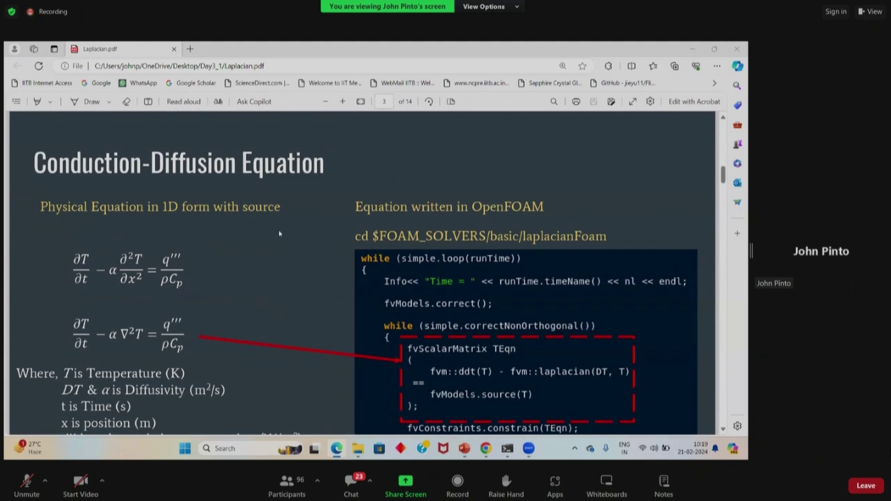
pyautogui.scroll(-3, 280, 234)
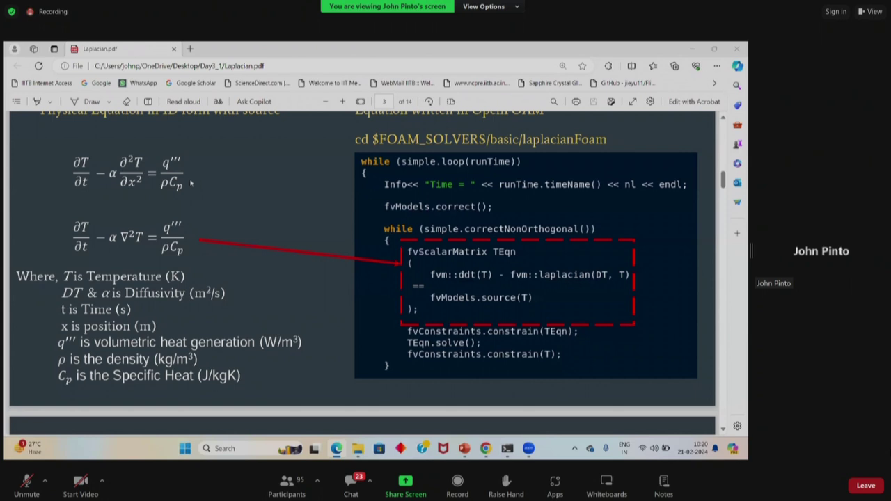
pyautogui.scroll(1, 451, 227)
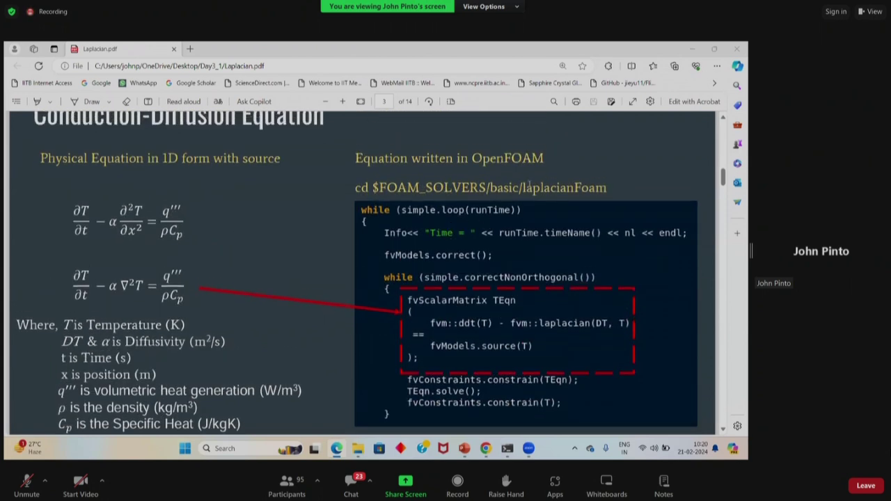
pyautogui.click(325, 101)
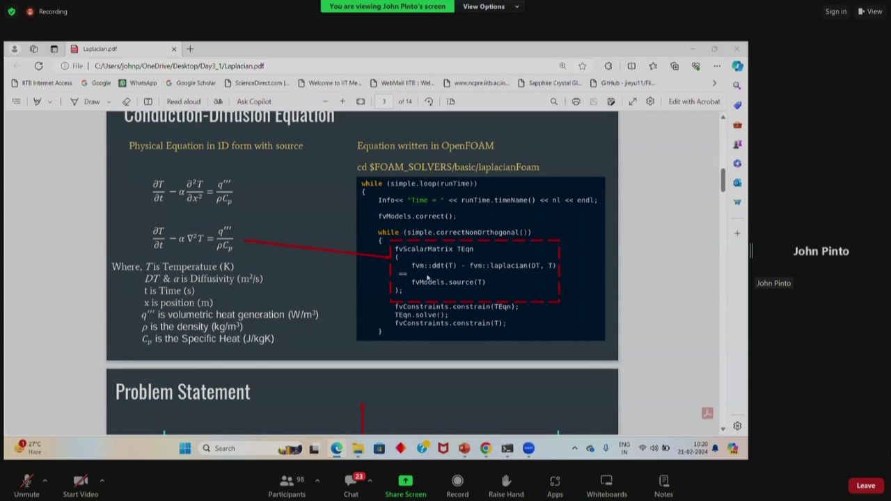
# Launch the Ubuntu 22.04.3 LTS terminal and go to the OpenFOAM solvers directory with the sol alias
pyautogui.click(230, 449)
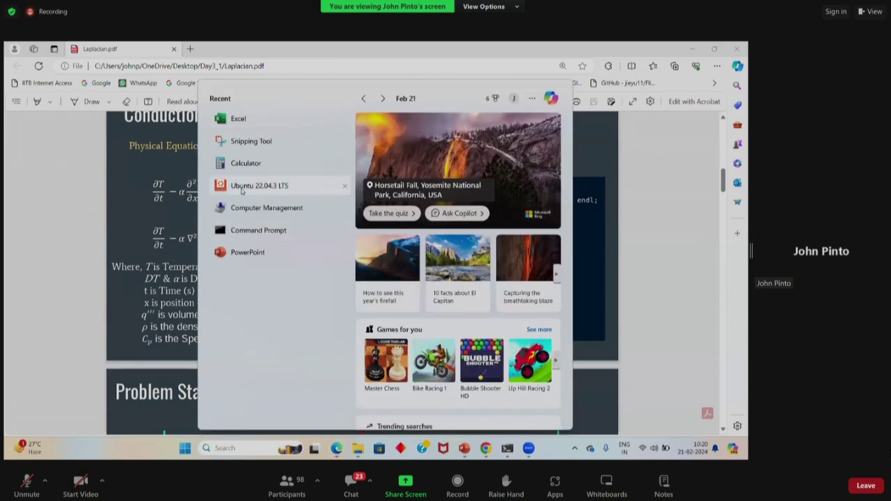
pyautogui.click(243, 187)
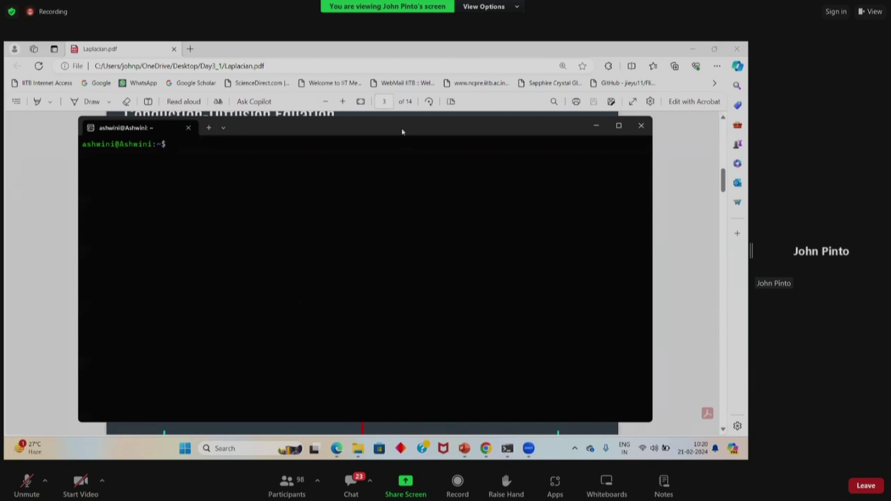
pyautogui.moveTo(402, 131); pyautogui.dragTo(454, 151)
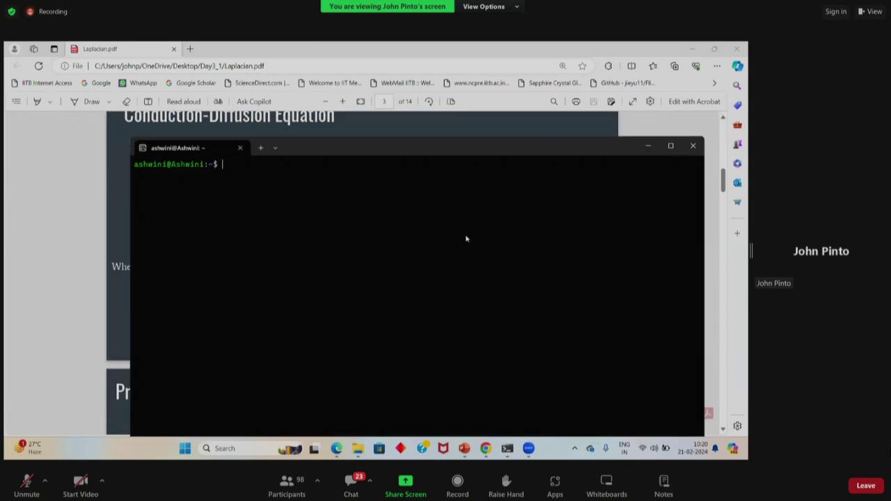
pyautogui.write('sol')
pyautogui.press('Return')
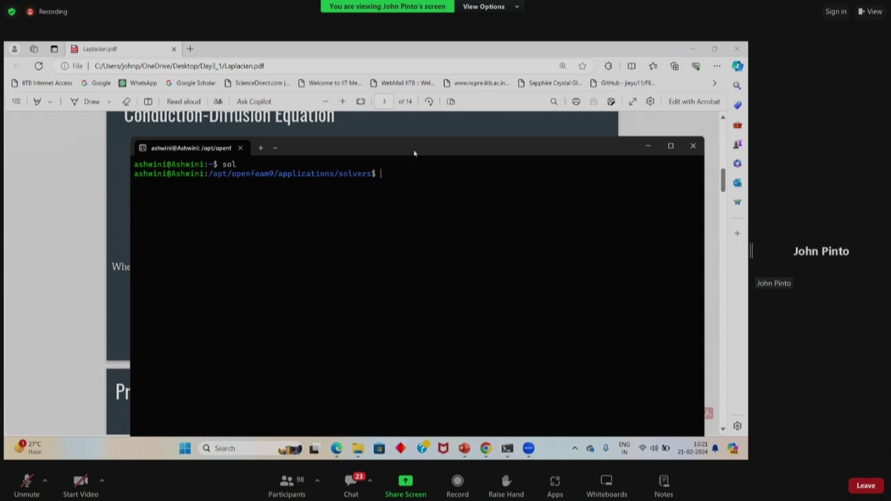
# Switch to the OpenFOAM tutorials directory with the tut alias and return to the solvers directory with sol
pyautogui.write('tut')
pyautogui.press('Return')
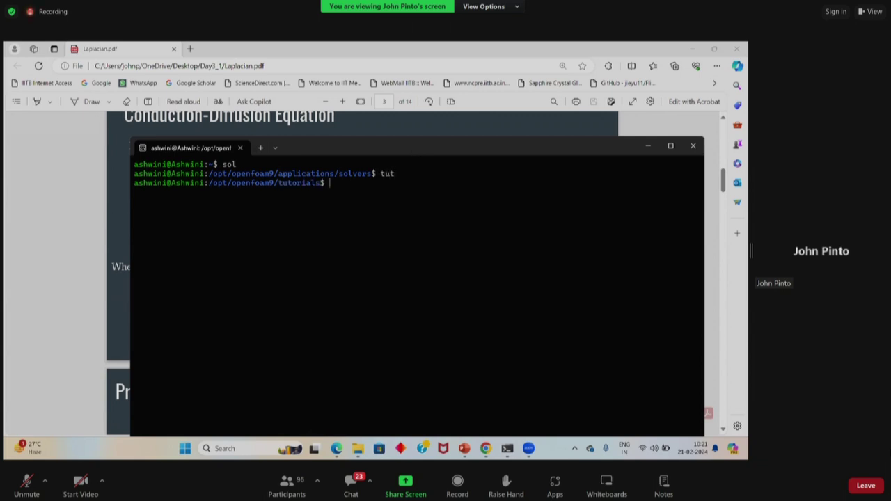
pyautogui.write('sol')
pyautogui.press('Return')
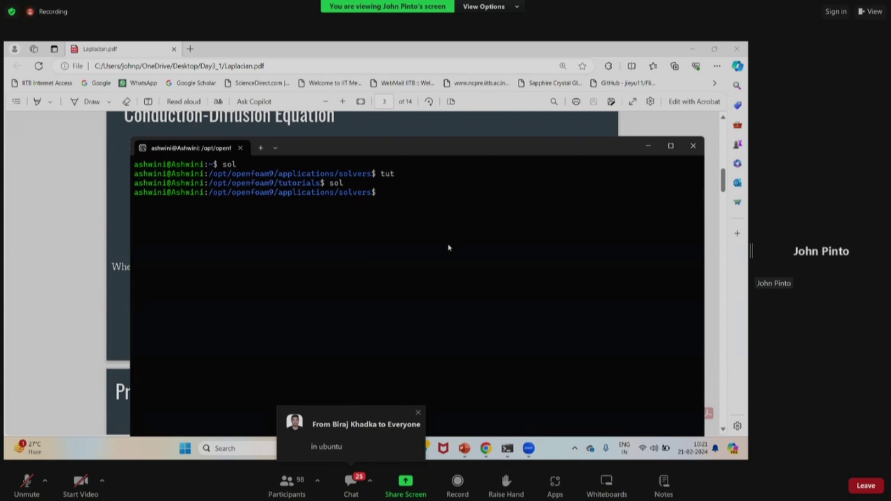
# List the solver categories, change into the basic directory and list its contents
pyautogui.write('ls')
pyautogui.press('Return')
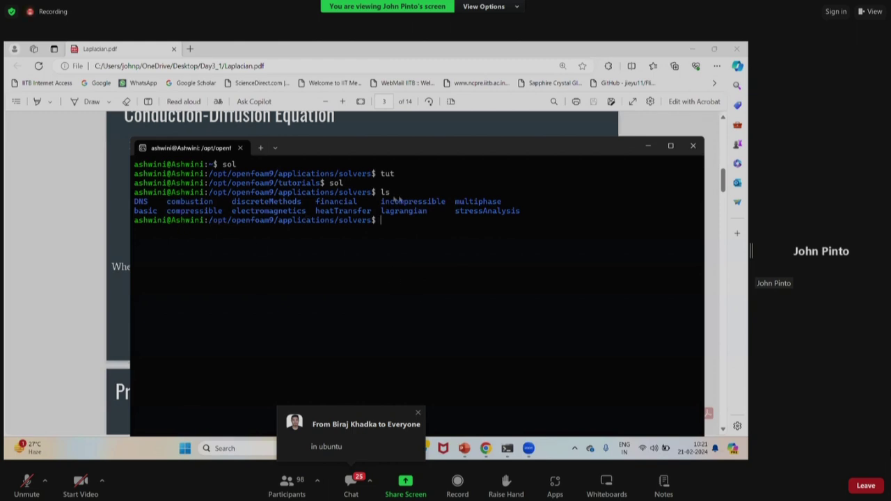
pyautogui.doubleClick(146, 211)
pyautogui.write('cd basic')
pyautogui.press('Return')
pyautogui.write('ls')
pyautogui.press('Return')
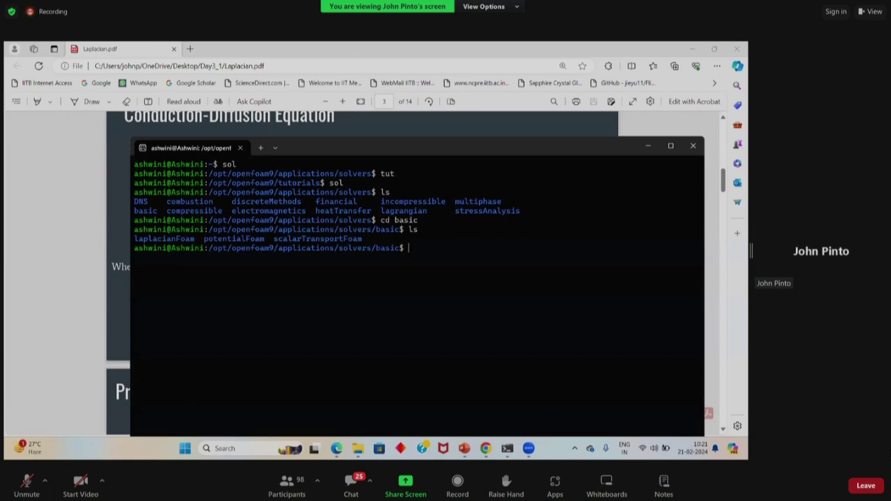
# Change into the laplacianFoam directory and list its files
pyautogui.write('cd lapla')
pyautogui.press('Tab')
pyautogui.press('Return')
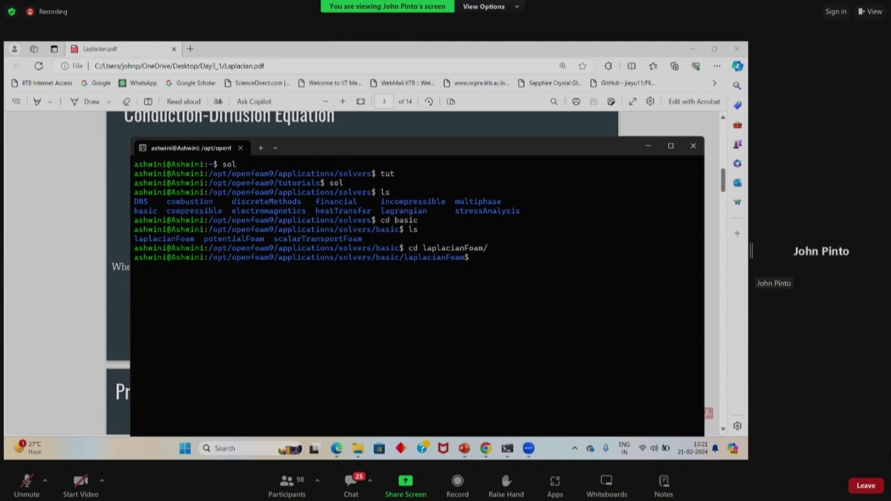
pyautogui.write('ls')
pyautogui.press('Return')
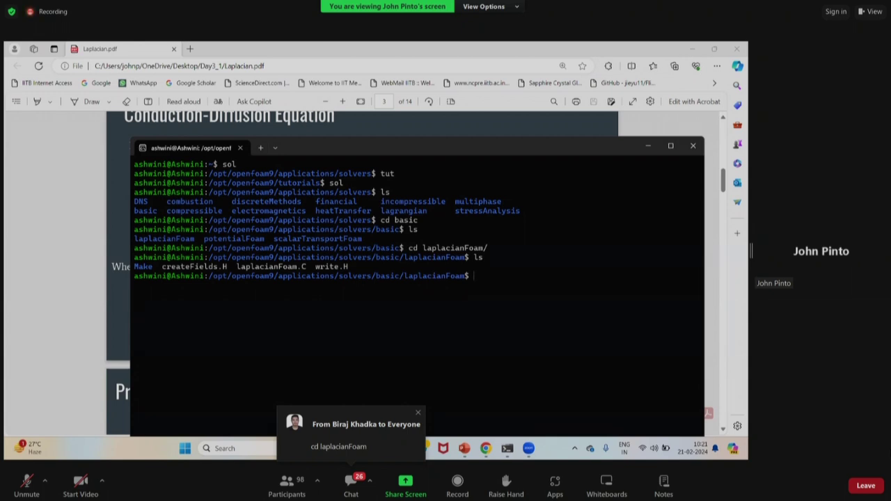
pyautogui.write('gedit lapla')
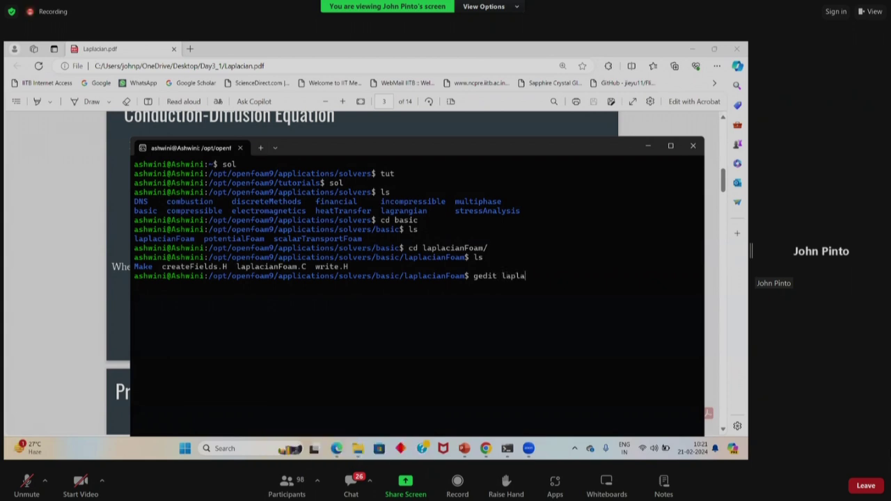
pyautogui.press('Tab')
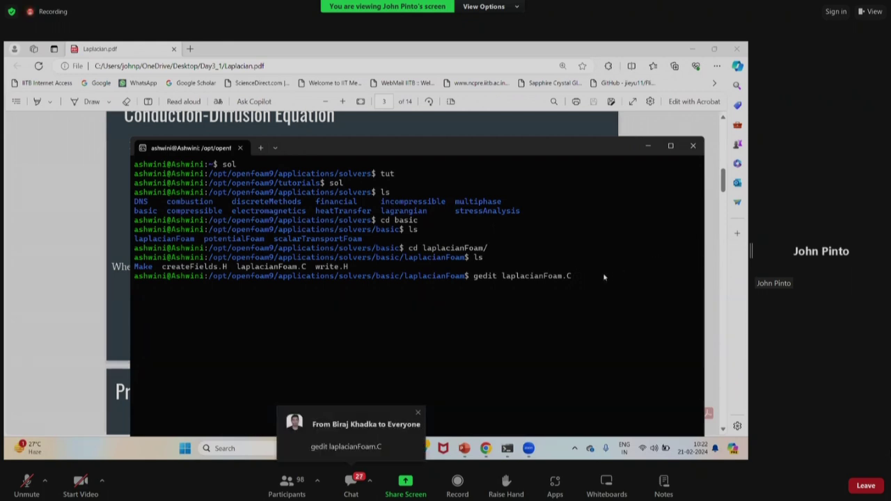
pyautogui.press('BackSpace')
pyautogui.press('BackSpace')
pyautogui.press('BackSpace')
pyautogui.press('BackSpace')
pyautogui.press('BackSpace')
pyautogui.press('BackSpace')
pyautogui.press('BackSpace')
pyautogui.press('BackSpace')
pyautogui.press('BackSpace')
pyautogui.press('BackSpace')
pyautogui.press('BackSpace')
pyautogui.press('BackSpace')
pyautogui.press('BackSpace')
pyautogui.press('BackSpace')
pyautogui.press('BackSpace')
pyautogui.press('BackSpace')
pyautogui.press('BackSpace')
pyautogui.press('BackSpace')
pyautogui.press('BackSpace')
pyautogui.press('BackSpace')
pyautogui.press('BackSpace')
pyautogui.press('BackSpace')
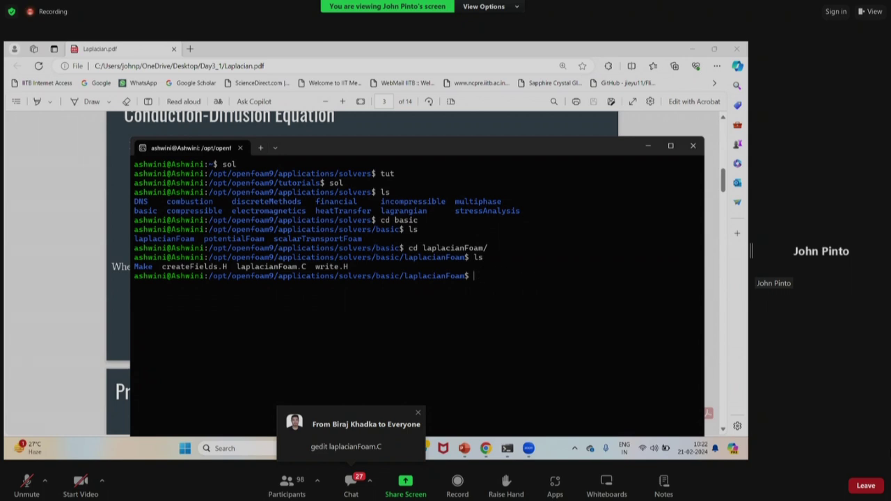
# Go to the OpenFOAM run directory with the run alias and return to the solvers directory with sol
pyautogui.write('run')
pyautogui.press('Return')
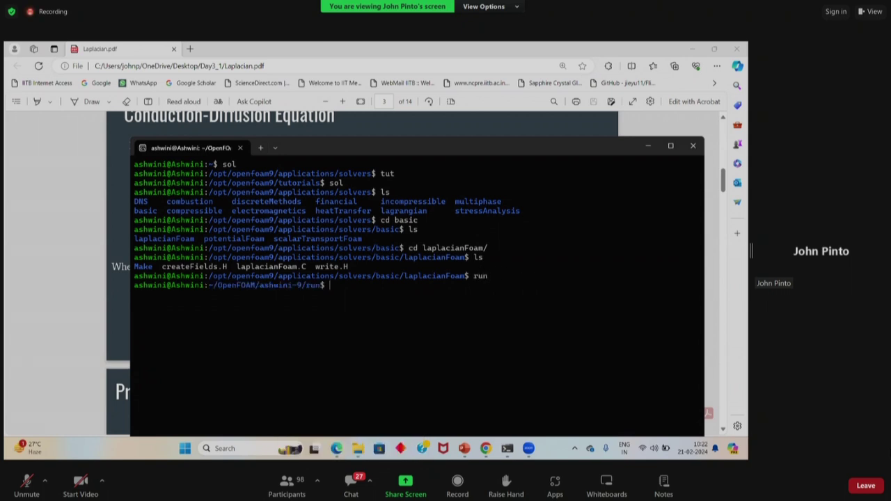
pyautogui.write('sol')
pyautogui.press('Return')
# Change from the solvers directory straight into basic/laplacianFoam and list its files
pyautogui.write('cd')
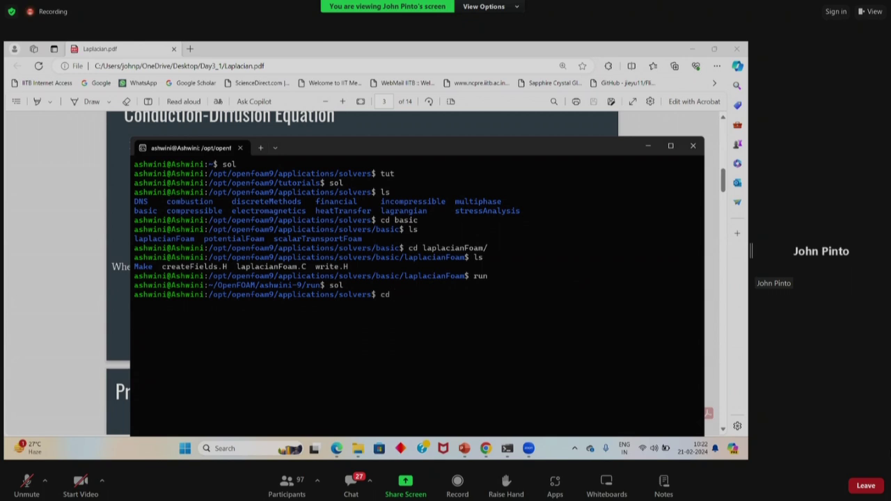
pyautogui.write(' ba')
pyautogui.press('Tab')
pyautogui.write('l')
pyautogui.press('Tab')
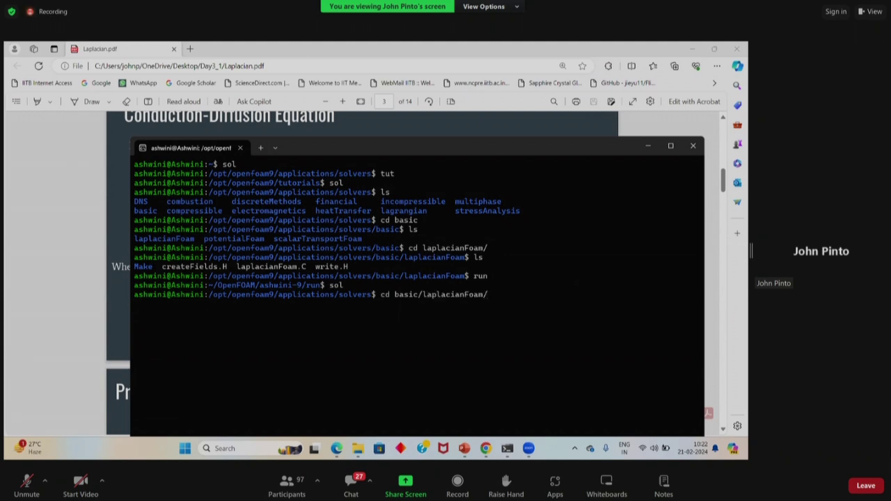
pyautogui.press('Return')
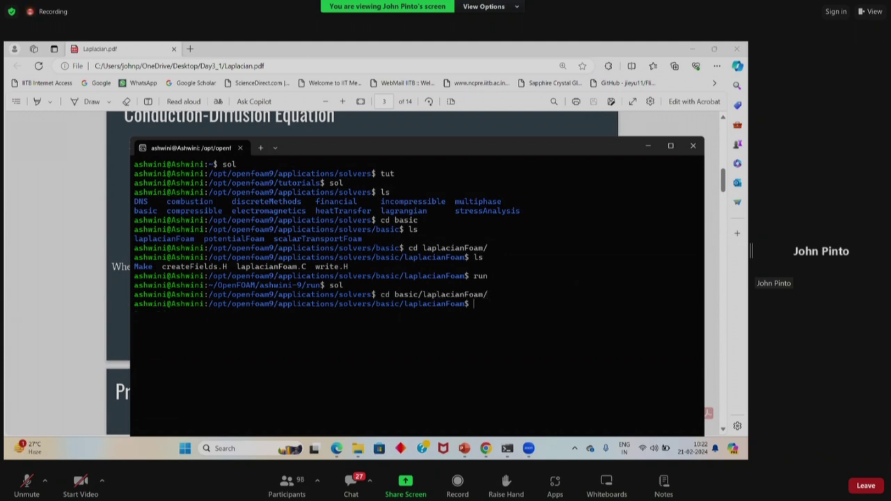
pyautogui.write('ls')
pyautogui.press('Return')
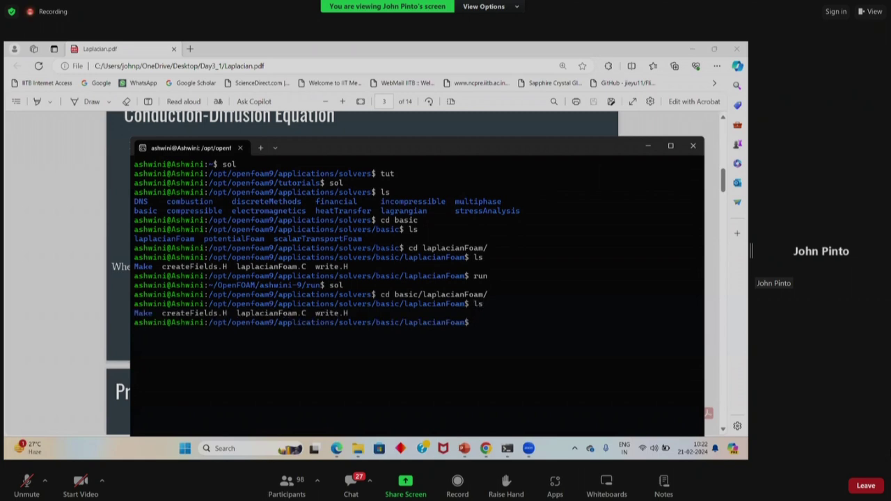
# Open the solver source file laplacianFoam.C with gedit from the terminal
pyautogui.moveTo(311, 314); pyautogui.dragTo(278, 315)
pyautogui.tripleClick(279, 315)
pyautogui.doubleClick(278, 315)
pyautogui.rightClick(376, 369)
pyautogui.write('gedit lap')
pyautogui.press('Tab')
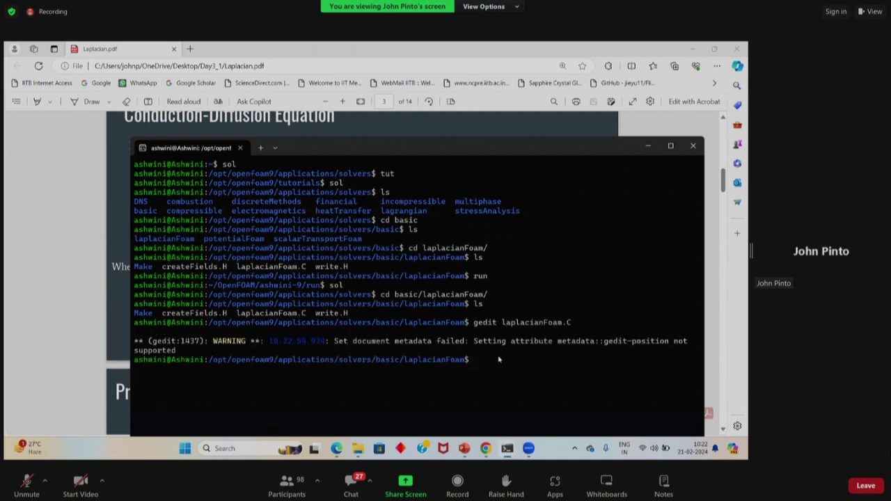
# Open laplacianFoam.C with notepad.exe from the terminal and look through the source down to the time loop
pyautogui.write('notepad.exe lapl')
pyautogui.press('Tab')
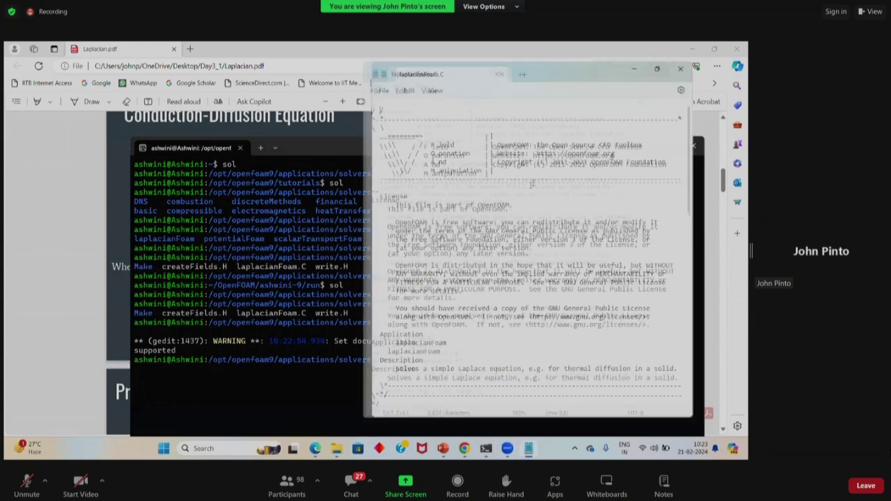
pyautogui.scroll(-1, 295, 263)
pyautogui.scroll(-5, 296, 264)
pyautogui.scroll(-2, 302, 267)
pyautogui.scroll(-1, 302, 269)
pyautogui.scroll(-3, 302, 269)
pyautogui.scroll(5, 306, 278)
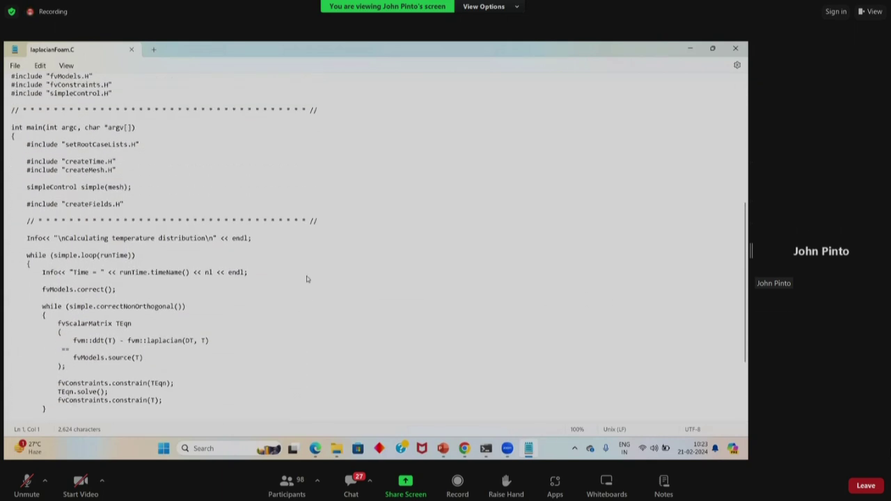
pyautogui.scroll(4, 307, 278)
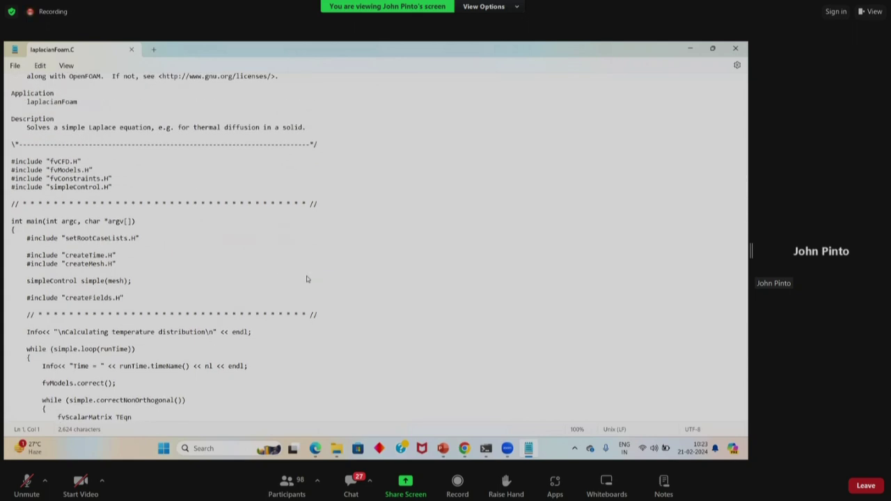
pyautogui.scroll(-1, 306, 278)
pyautogui.scroll(-5, 307, 280)
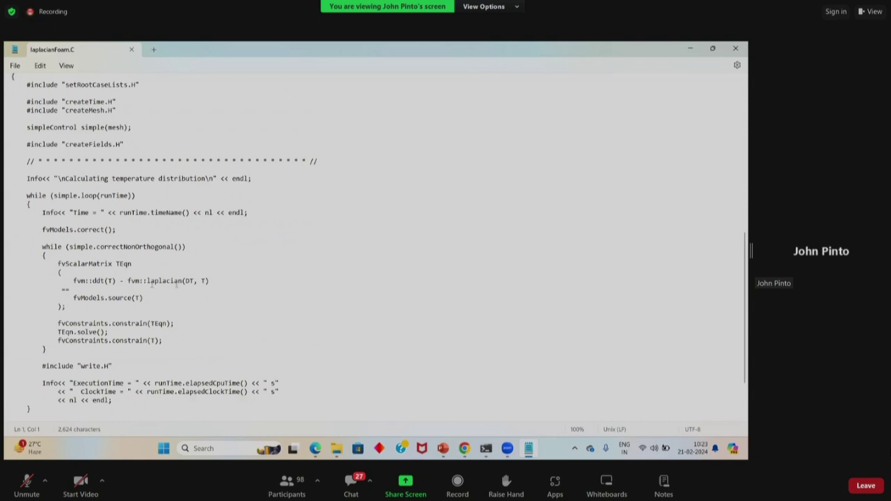
# Enlarge the text and highlight the fvScalarMatrix TEqn block inside the non-orthogonal correction loop to examine it
pyautogui.moveTo(38, 251); pyautogui.dragTo(172, 347)
pyautogui.click(452, 248)
pyautogui.scroll(2, 274, 322)
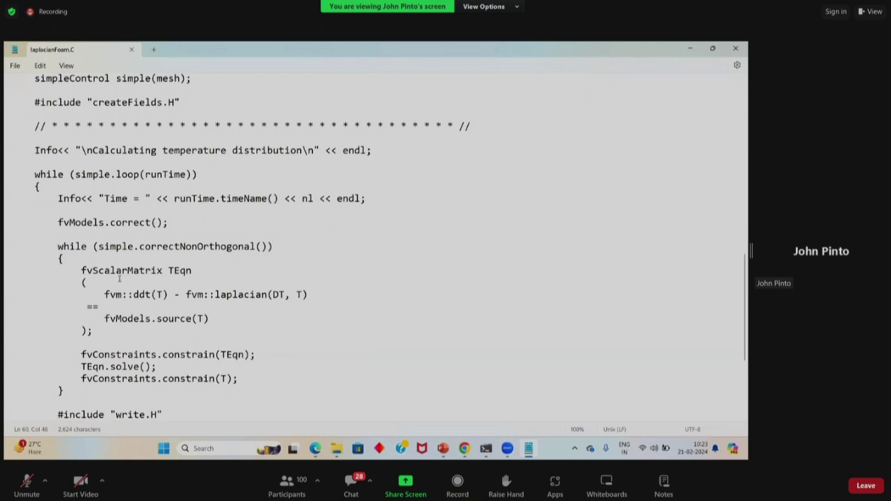
pyautogui.click(77, 270)
pyautogui.moveTo(77, 271); pyautogui.dragTo(94, 330)
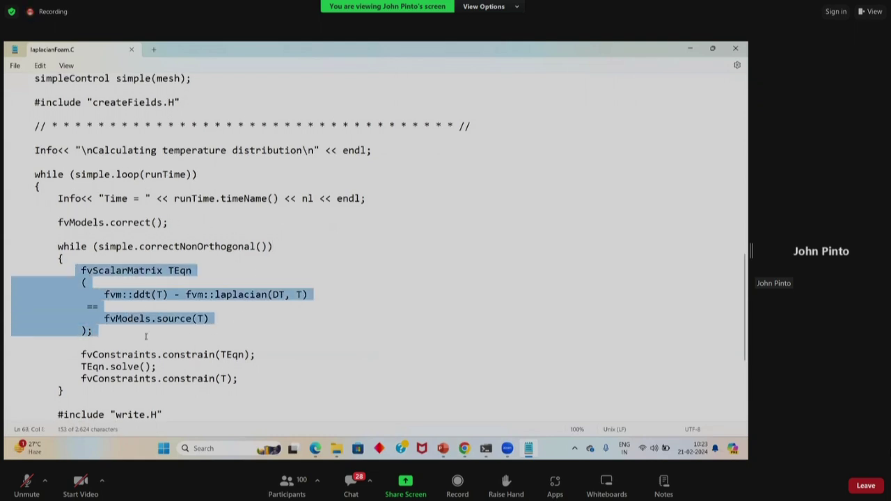
pyautogui.click(250, 335)
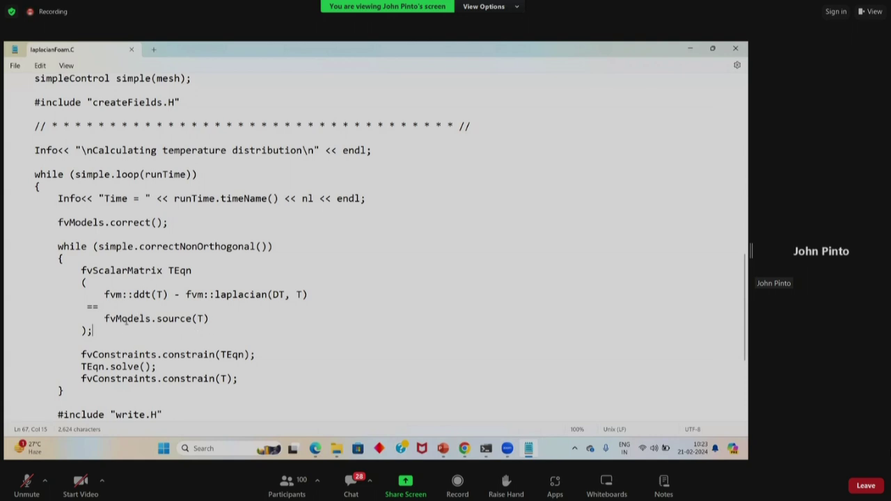
# Highlight the fvModels.source(T) term of the TEqn equation to examine the source term
pyautogui.moveTo(104, 318); pyautogui.dragTo(121, 320)
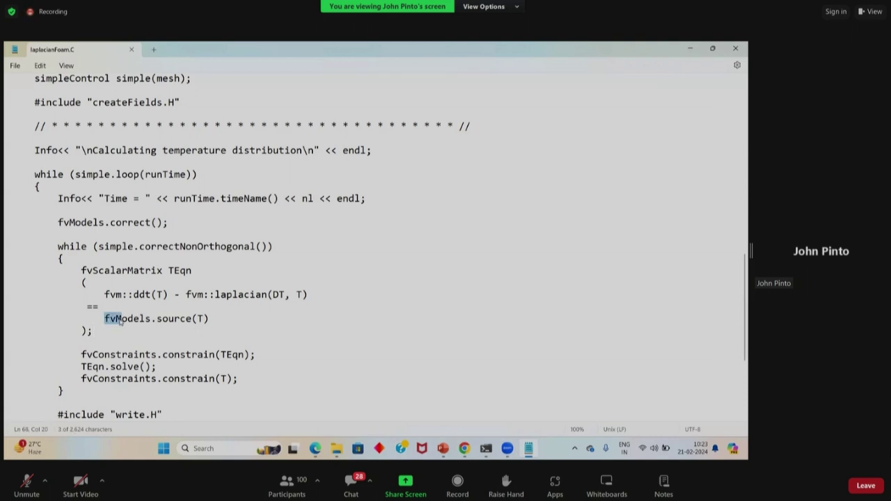
pyautogui.click(149, 324)
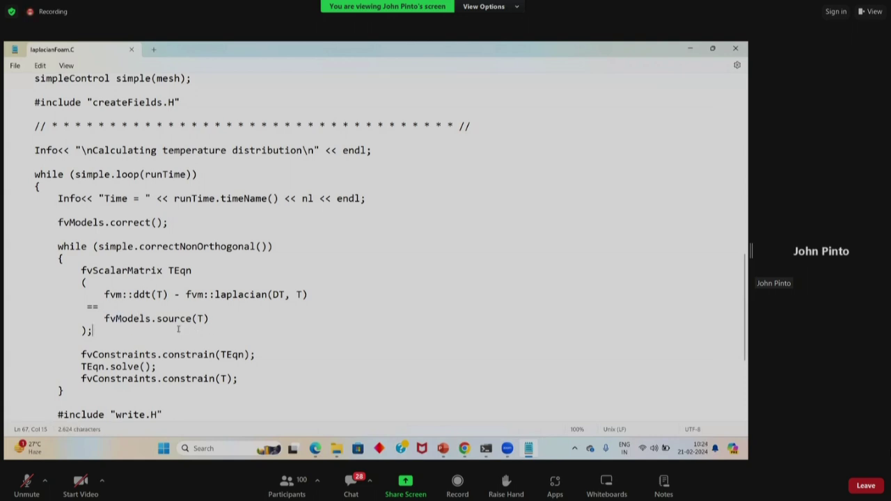
pyautogui.moveTo(215, 319); pyautogui.dragTo(126, 324)
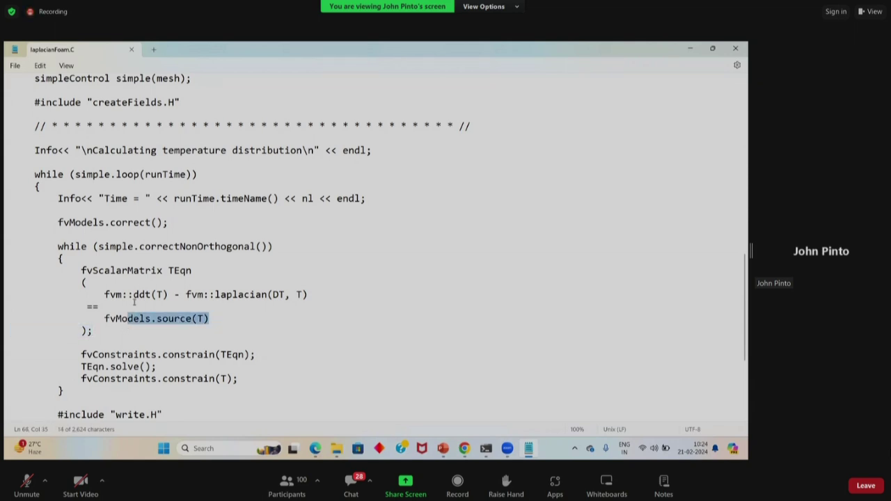
# Minimize the laplacianFoam.C source and return to Laplacian.pdf to compare the physical conduction-diffusion equation with its OpenFOAM form
pyautogui.click(293, 328)
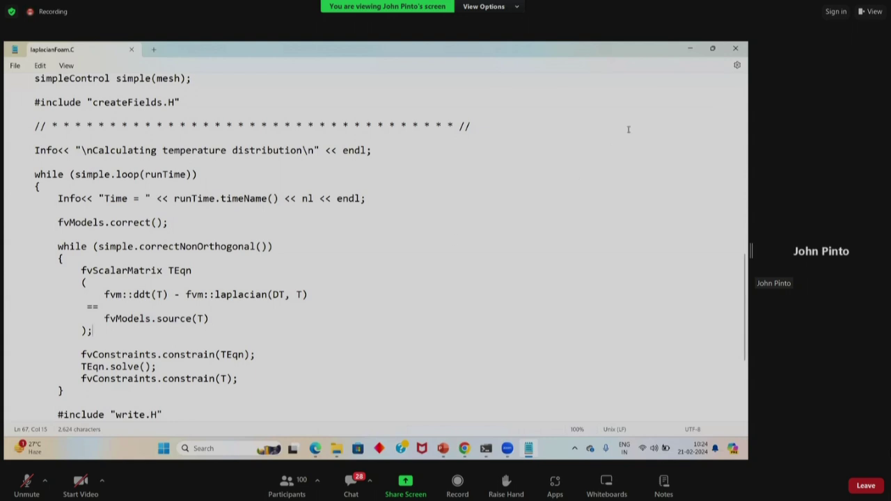
pyautogui.click(689, 49)
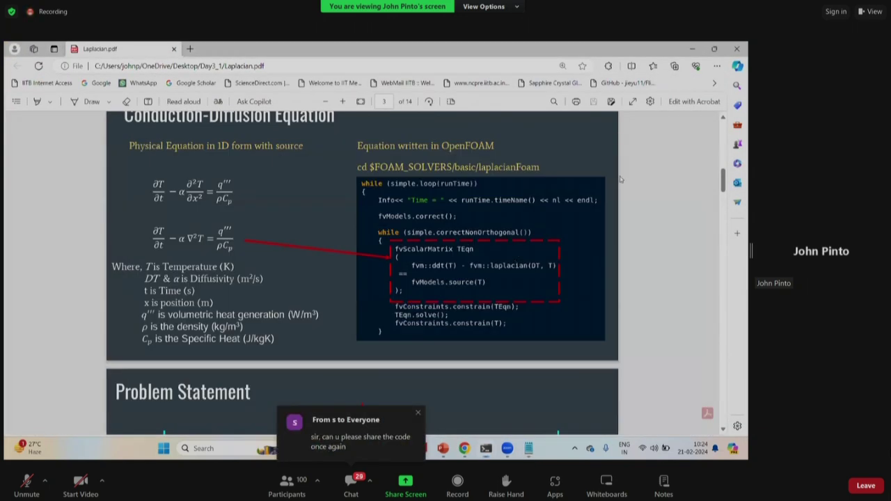
pyautogui.click(648, 146)
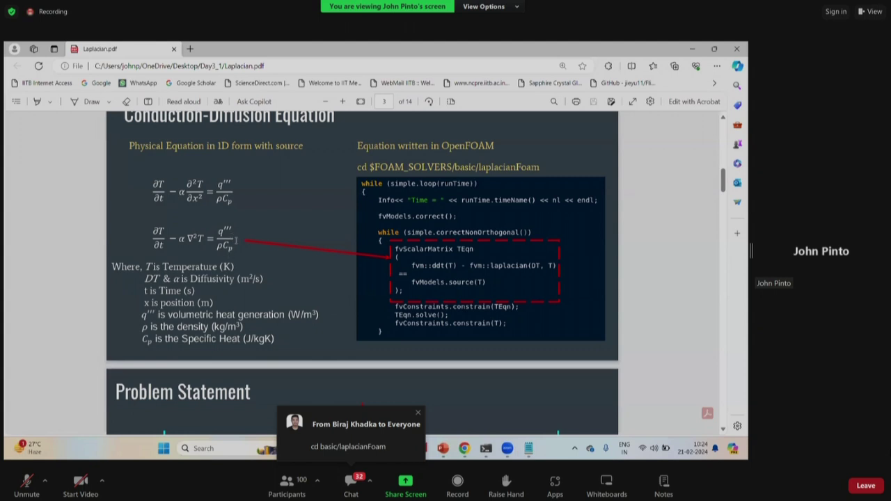
pyautogui.moveTo(236, 240); pyautogui.dragTo(167, 143)
pyautogui.click(262, 267)
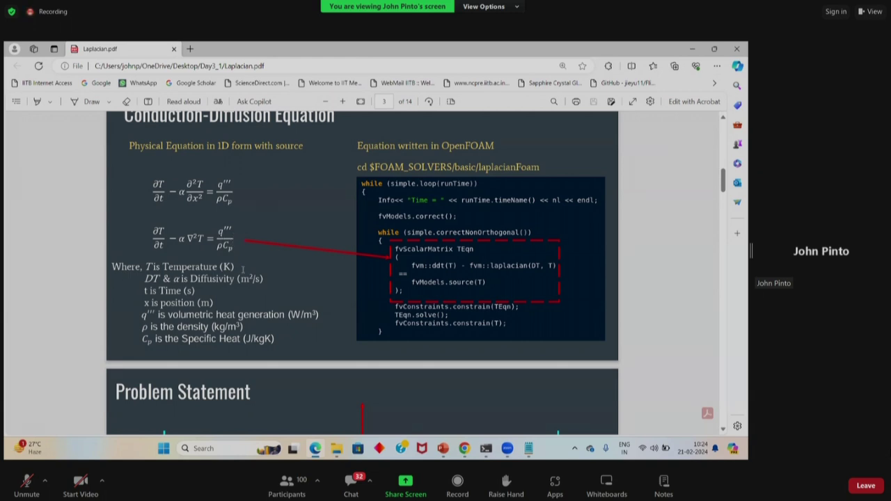
# Read the Problem Statement slide and the commands on the "Setting up the case" slide of Laplacian.pdf
pyautogui.scroll(-4, 271, 298)
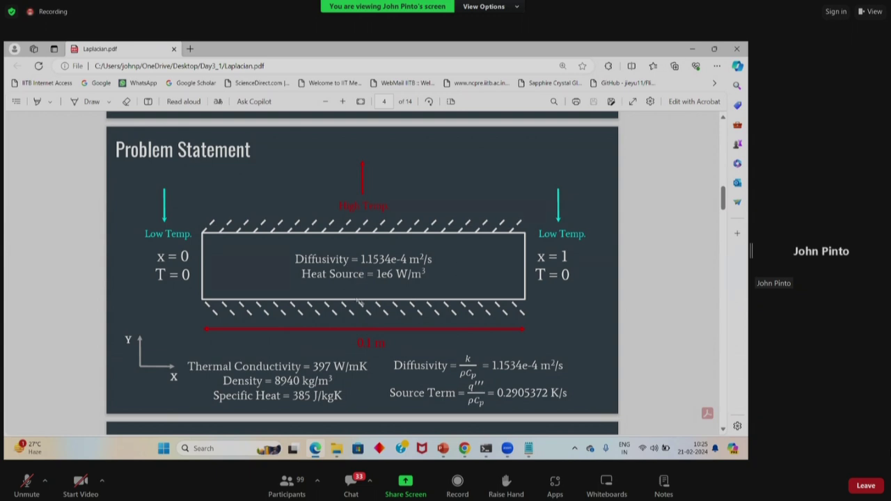
pyautogui.scroll(-1, 397, 302)
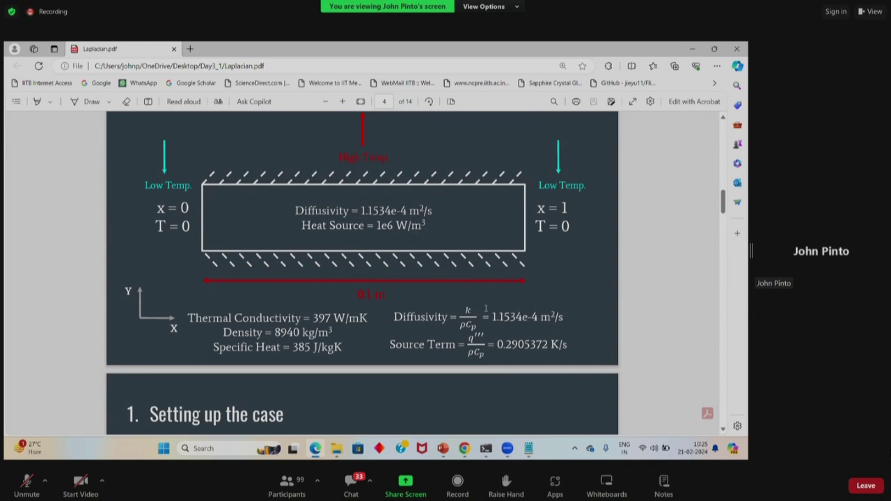
pyautogui.scroll(-3, 487, 309)
pyautogui.scroll(-2, 486, 308)
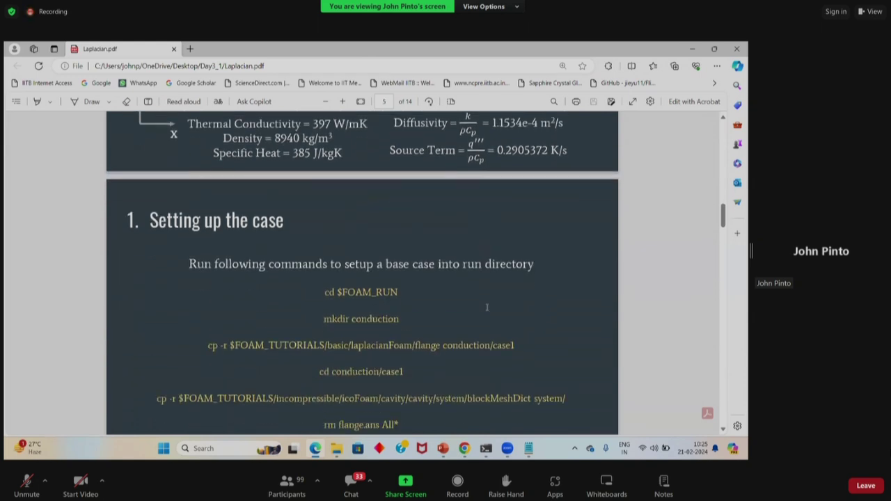
pyautogui.scroll(5, 538, 279)
pyautogui.scroll(-5, 537, 279)
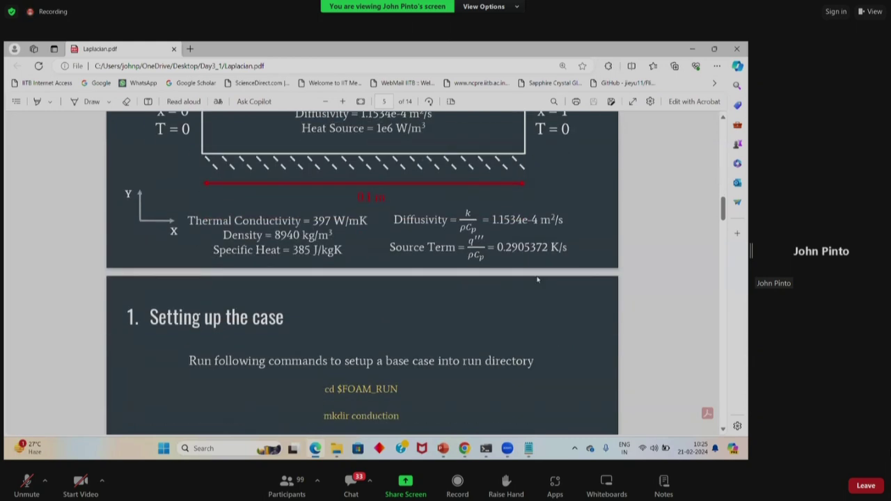
pyautogui.scroll(-1, 538, 279)
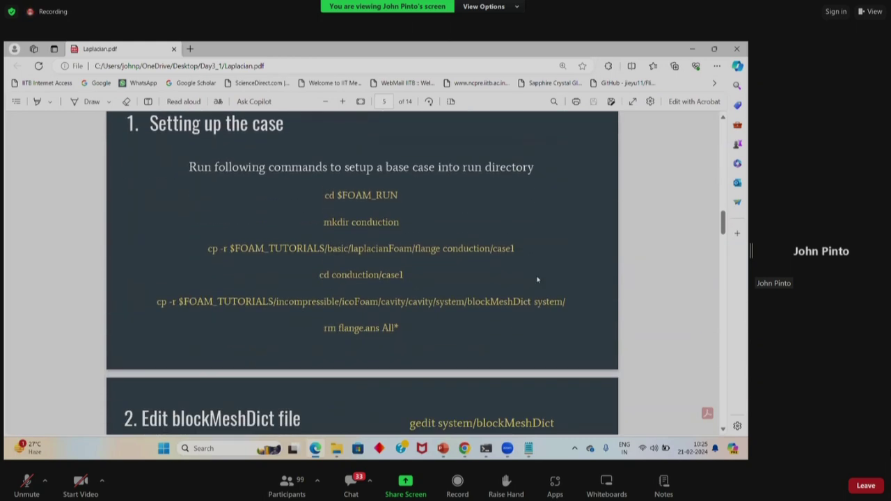
pyautogui.scroll(1, 537, 279)
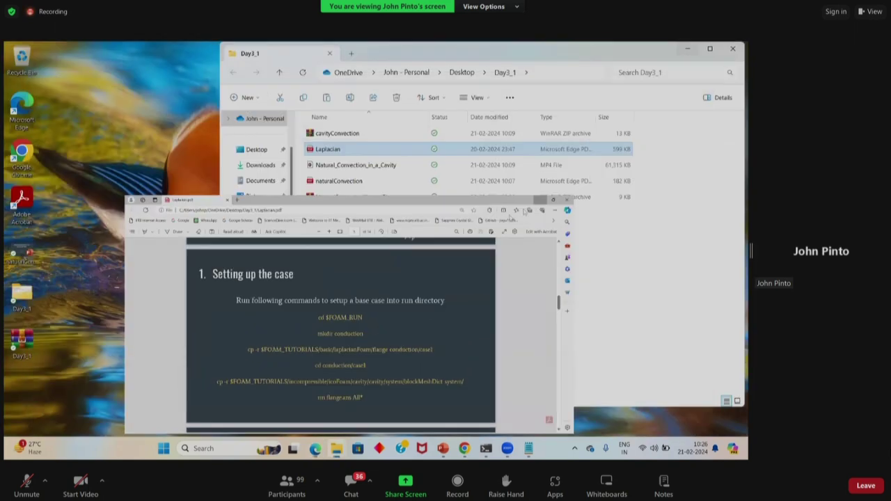
# Switch to the Ubuntu terminal and go to the OpenFOAM run directory with the run alias
pyautogui.hotkey('alt', 'Tab')
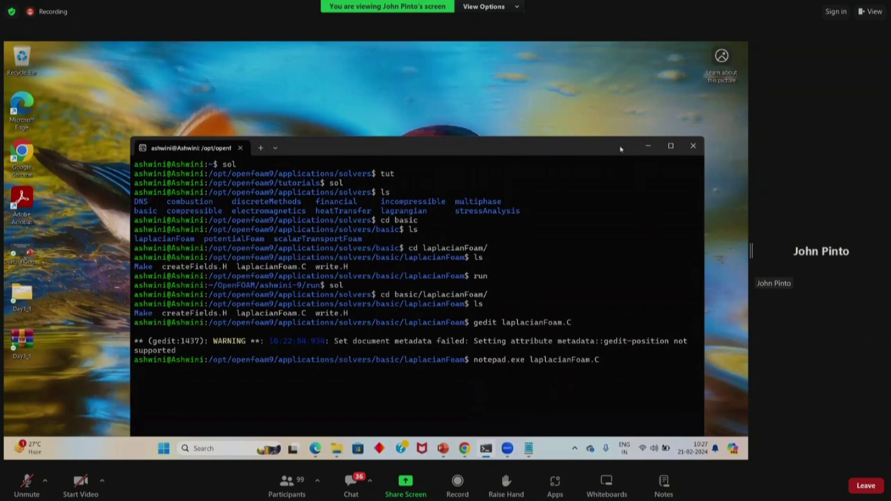
pyautogui.click(425, 326)
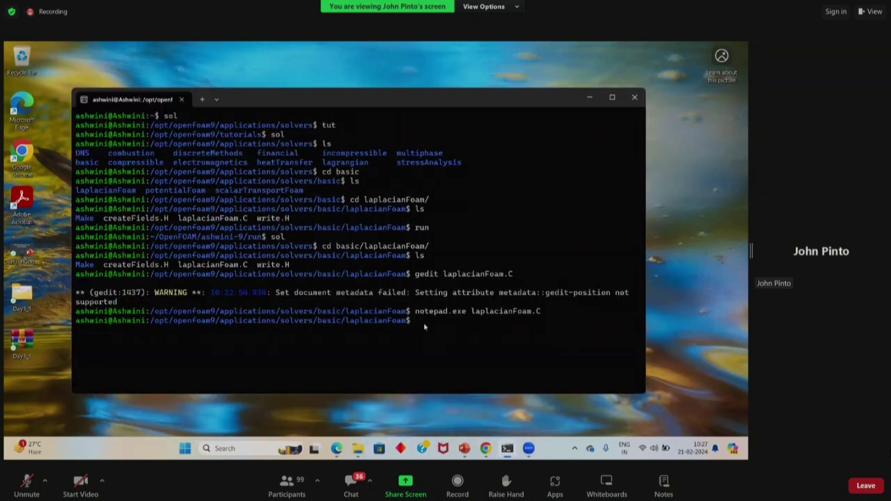
pyautogui.write('run')
pyautogui.press('Return')
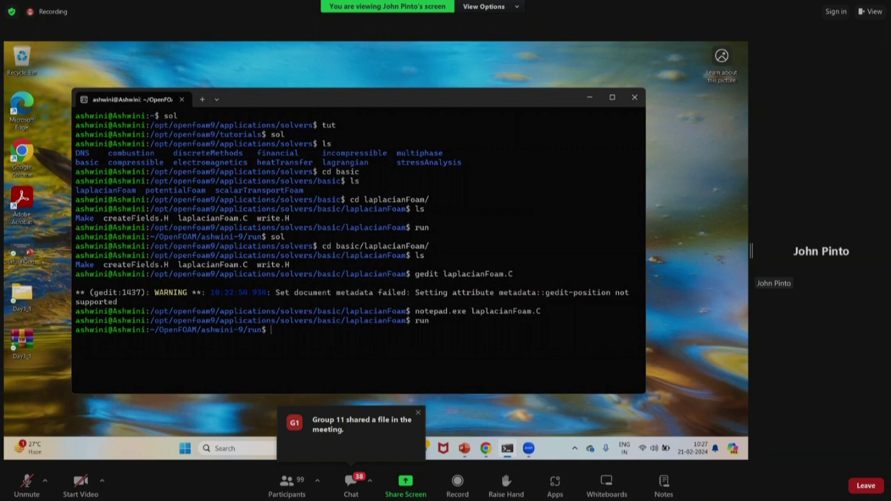
# Create a directory named conduction in the run directory and list the contents to check it
pyautogui.write('mkdir')
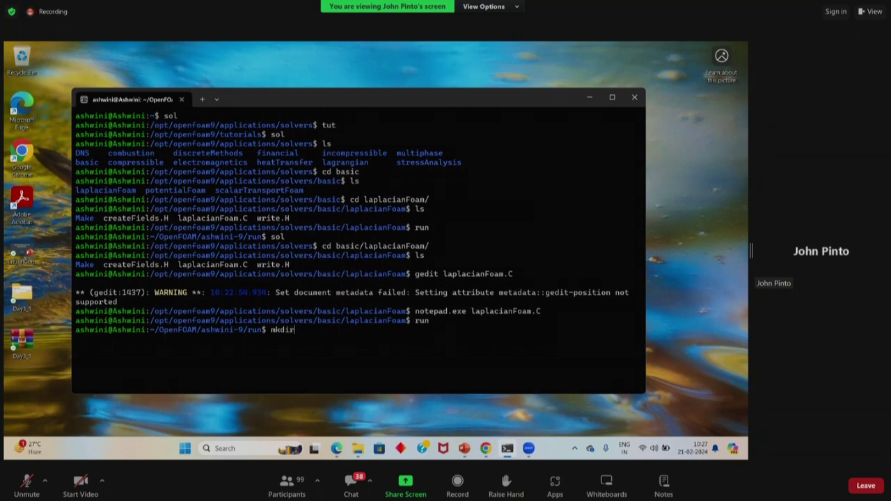
pyautogui.write(' conduction')
pyautogui.press('Return')
pyautogui.write('ls')
pyautogui.press('Return')
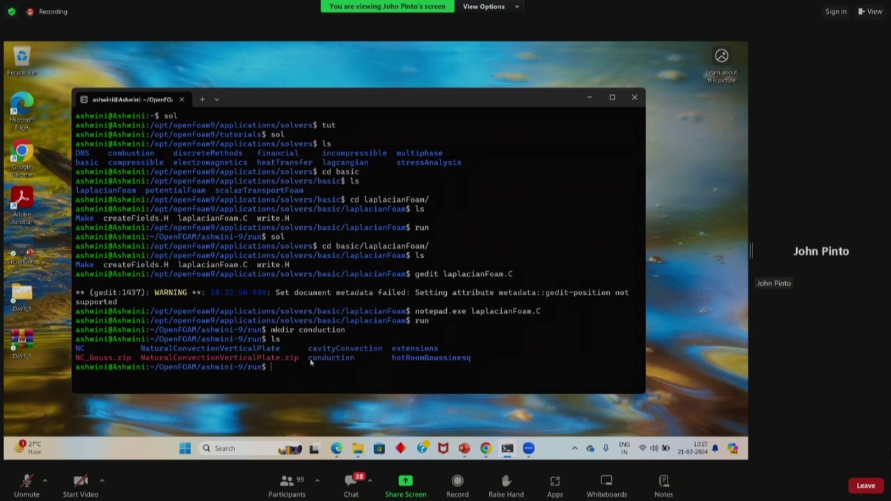
pyautogui.moveTo(330, 367); pyautogui.dragTo(339, 359)
pyautogui.doubleClick(348, 358)
pyautogui.click(319, 375)
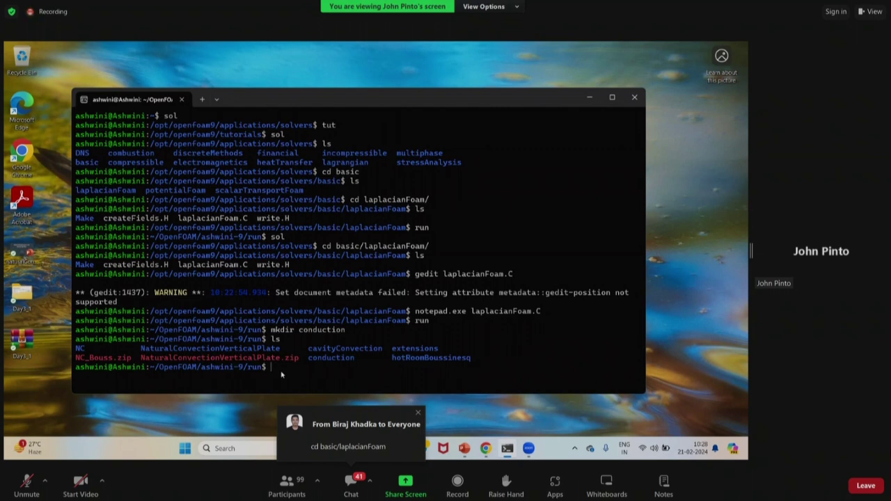
# Copy the tutorial case $FOAM_TUTORIALS/basic/laplacianFoam/flange recursively into conduction/case1
pyautogui.write('cp -r $')
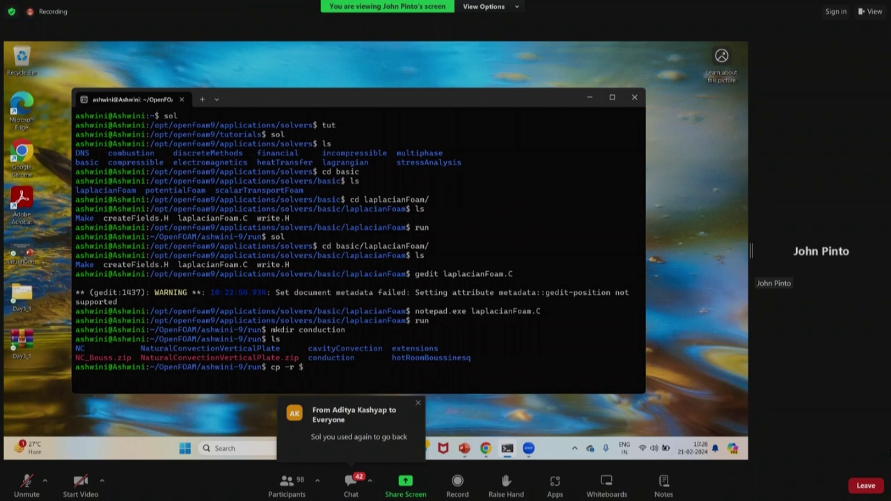
pyautogui.write('F')
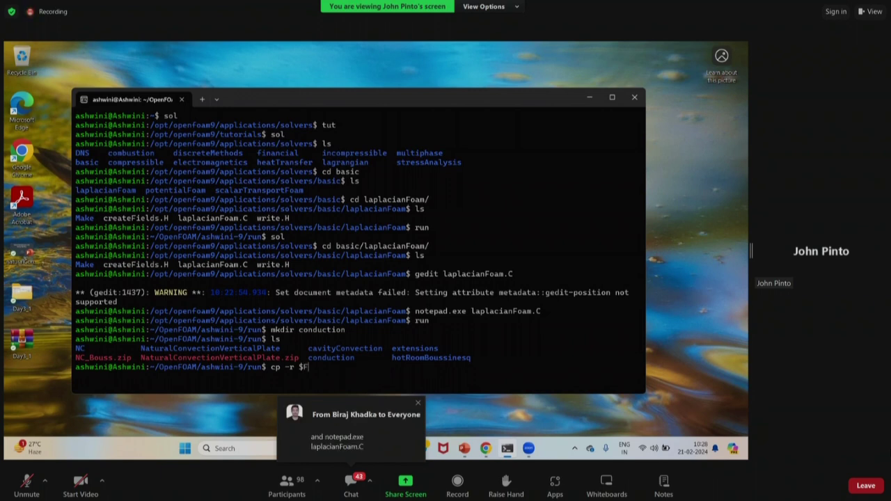
pyautogui.write('OAM_TUTORIALS/basic')
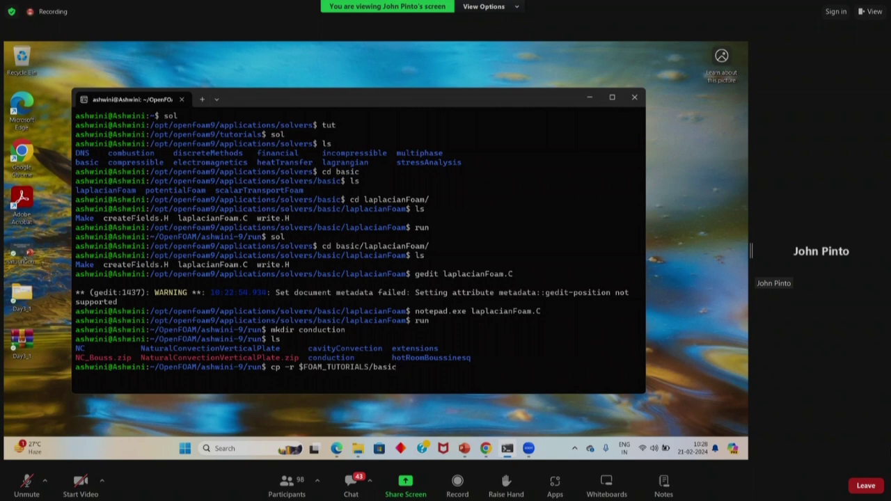
pyautogui.write('/laplacianFoam/flange')
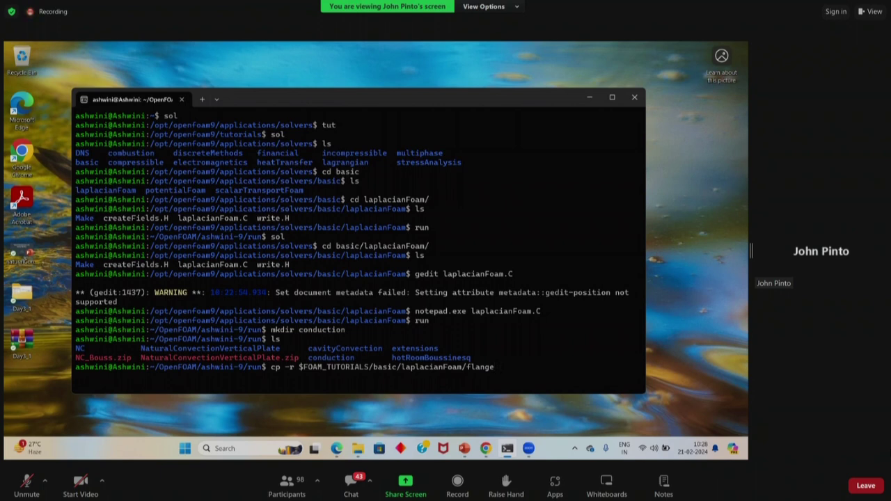
pyautogui.write(' conduction/case1')
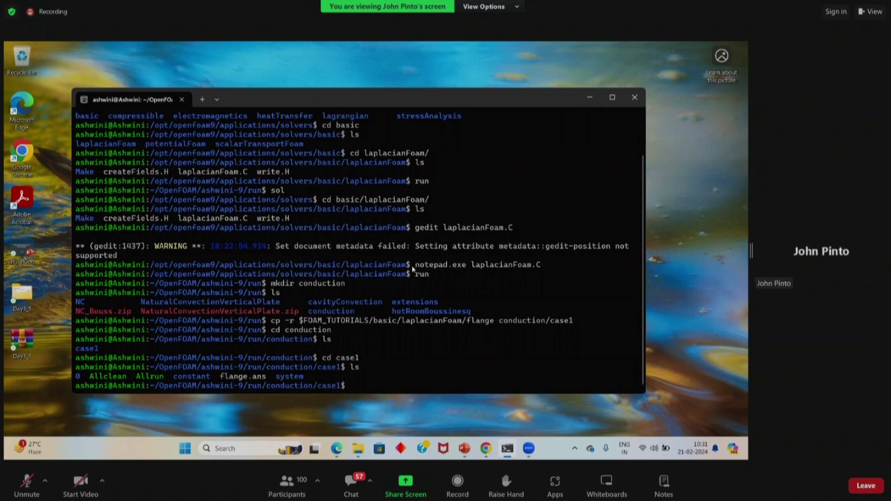
# Highlight the earlier notepad.exe laplacianFoam.C command and the solver directory path it was run from to review them
pyautogui.moveTo(415, 268); pyautogui.dragTo(541, 271)
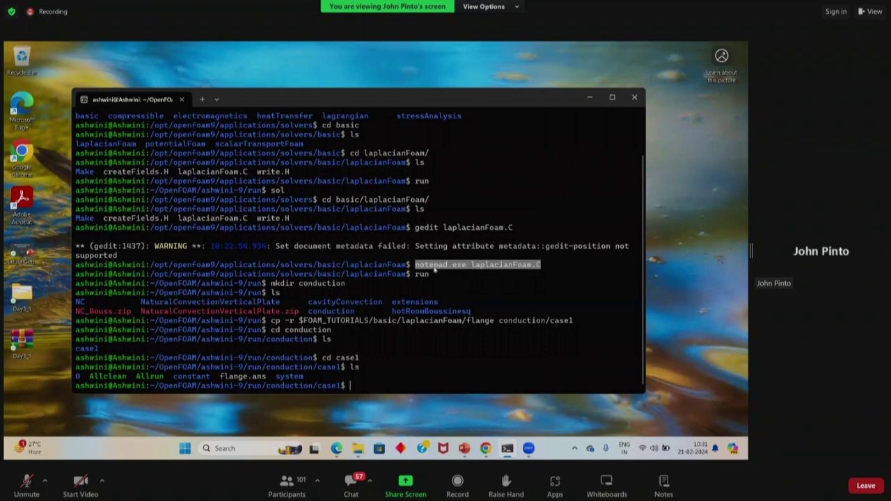
pyautogui.click(397, 271)
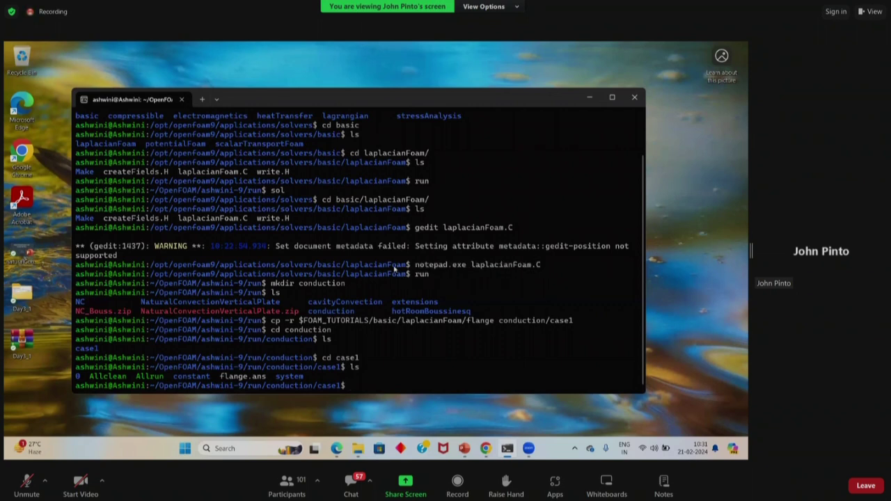
pyautogui.moveTo(406, 265); pyautogui.dragTo(151, 270)
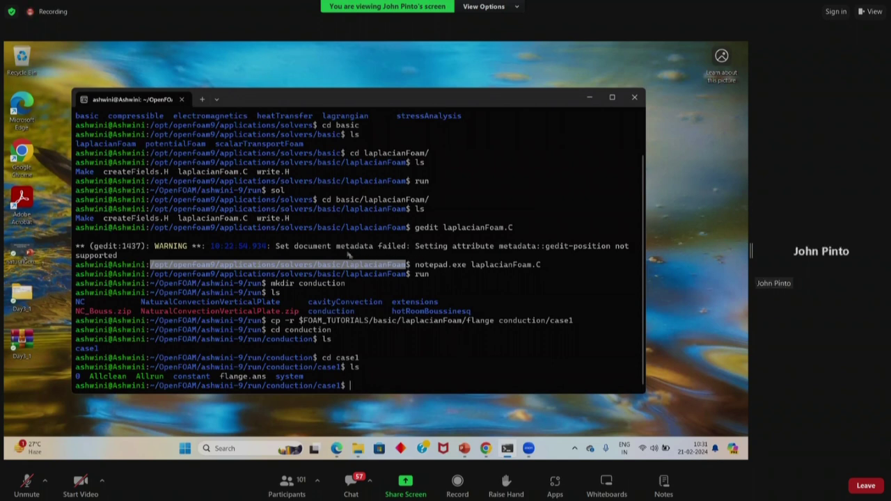
pyautogui.click(447, 269)
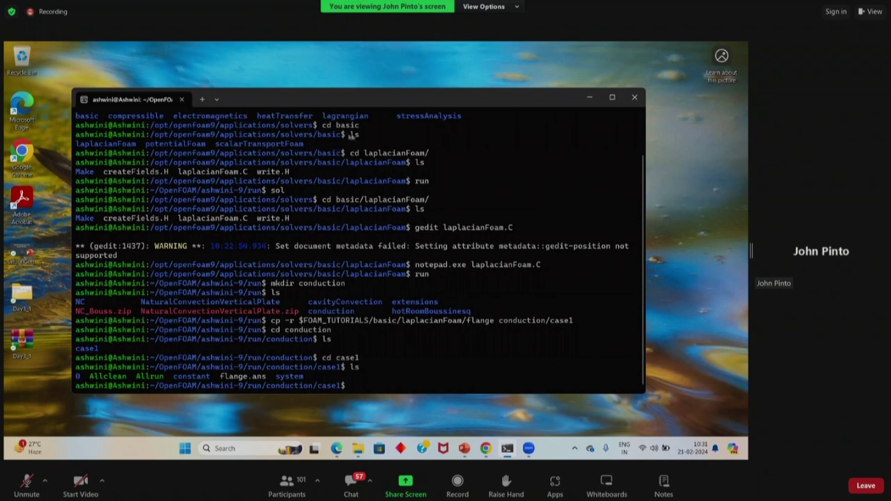
# Review the earlier sol, cd basic and cd laplacianFoam/ commands in the terminal history by highlighting each one
pyautogui.scroll(2, 330, 132)
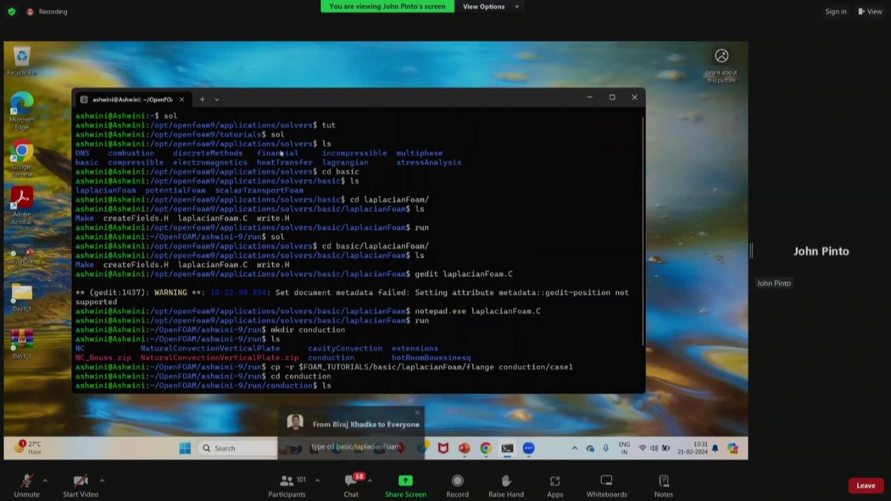
pyautogui.moveTo(272, 134); pyautogui.dragTo(293, 136)
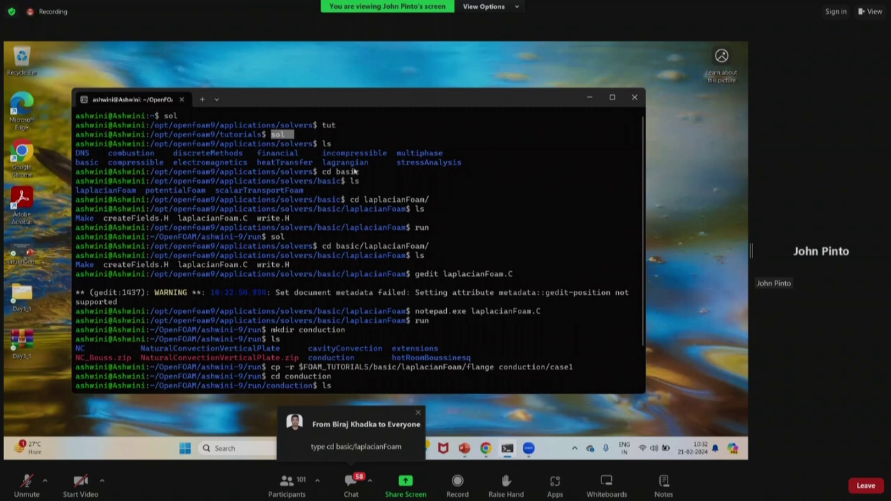
pyautogui.moveTo(361, 172); pyautogui.dragTo(339, 174)
pyautogui.moveTo(434, 202); pyautogui.dragTo(317, 174)
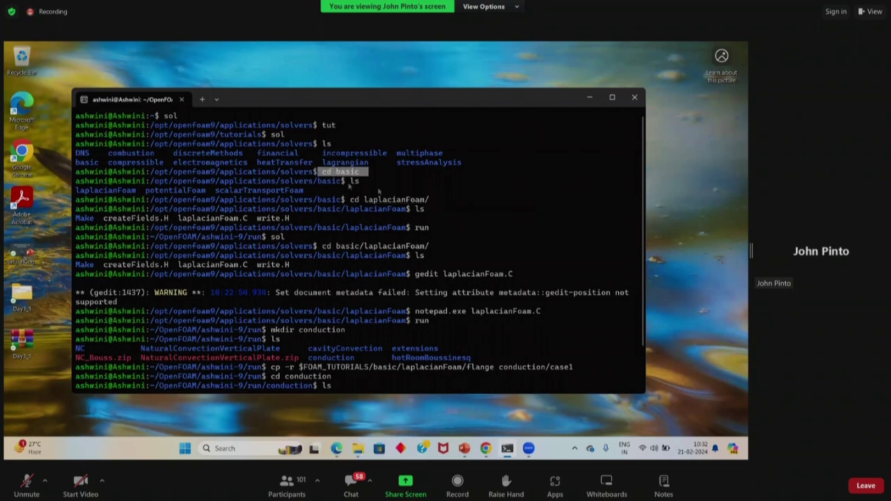
pyautogui.moveTo(435, 202); pyautogui.dragTo(347, 203)
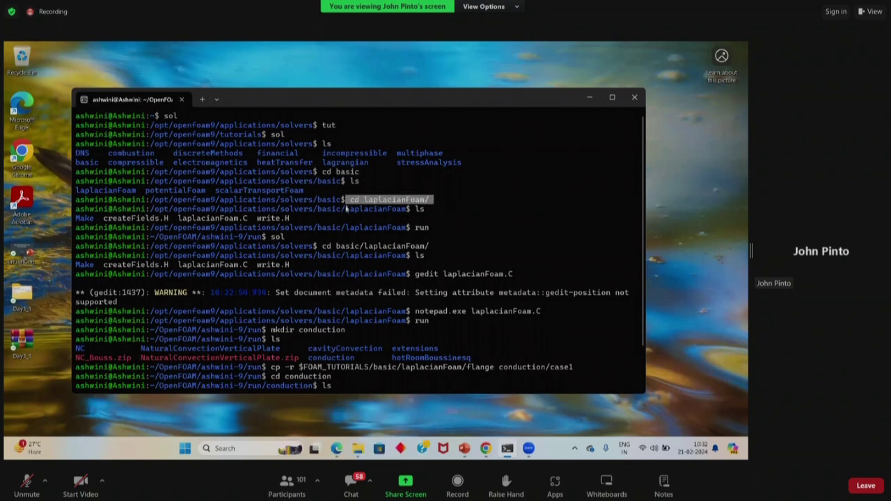
pyautogui.click(450, 221)
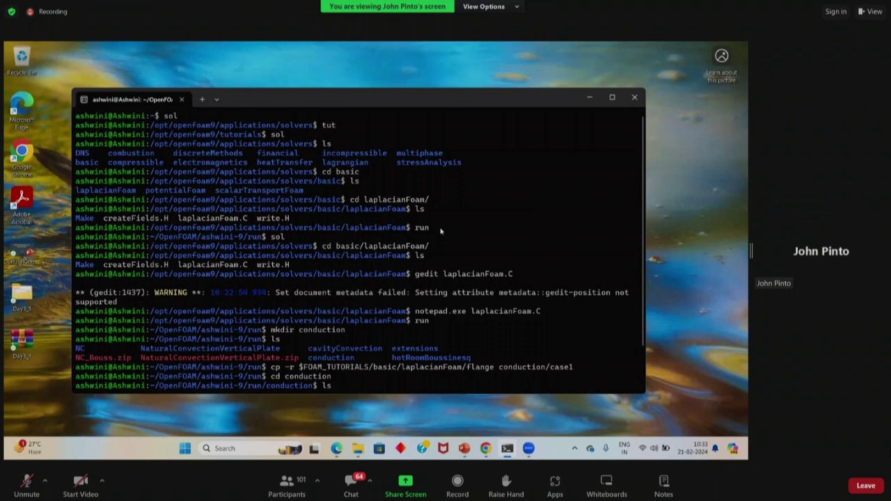
# Bring back Laplacian.pdf and highlight the cd $FOAM_RUN command on the case setup slide
pyautogui.click(485, 449)
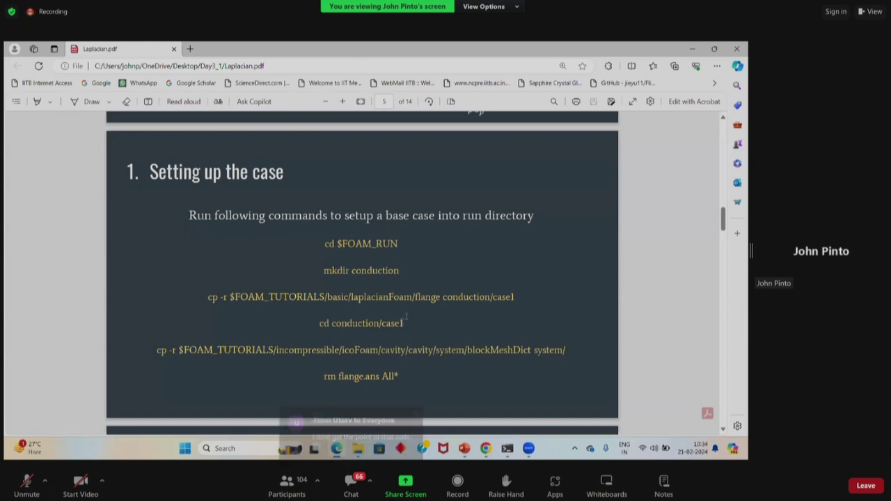
pyautogui.tripleClick(397, 244)
pyautogui.click(408, 267)
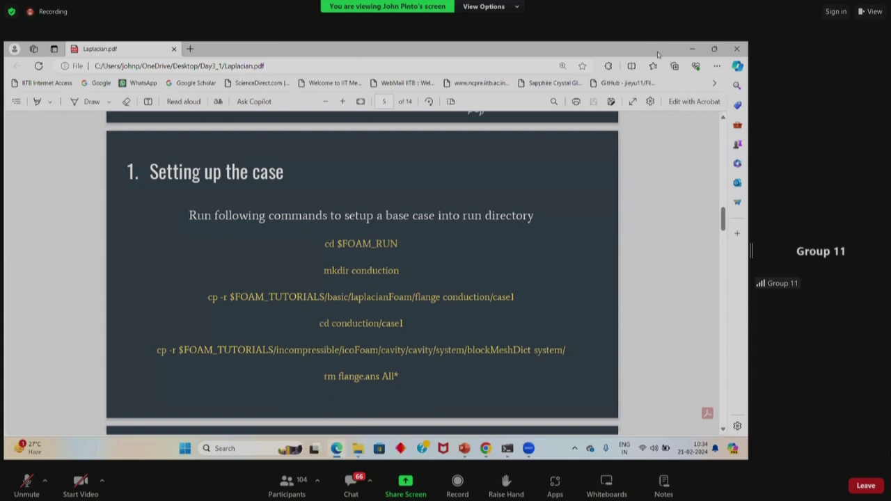
# Arrange the terminal and Laplacian.pdf side by side, with the case setup commands in view
pyautogui.doubleClick(658, 53)
pyautogui.click(541, 98)
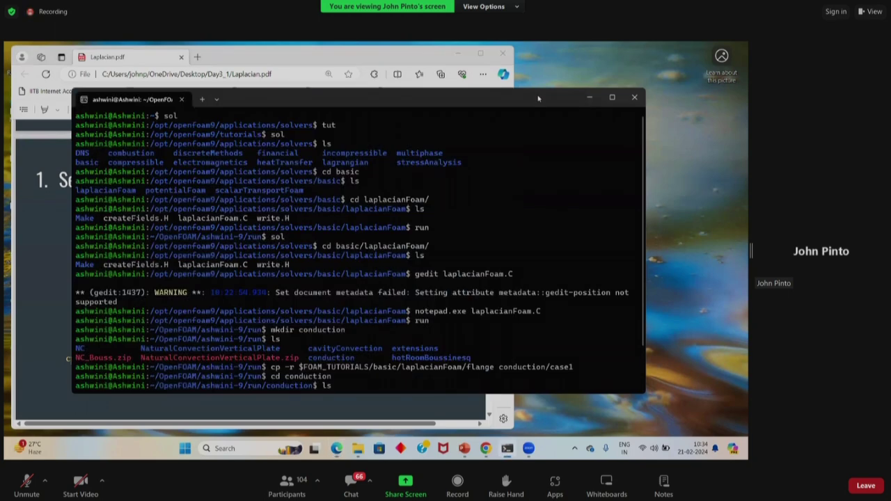
pyautogui.press('super+Right')
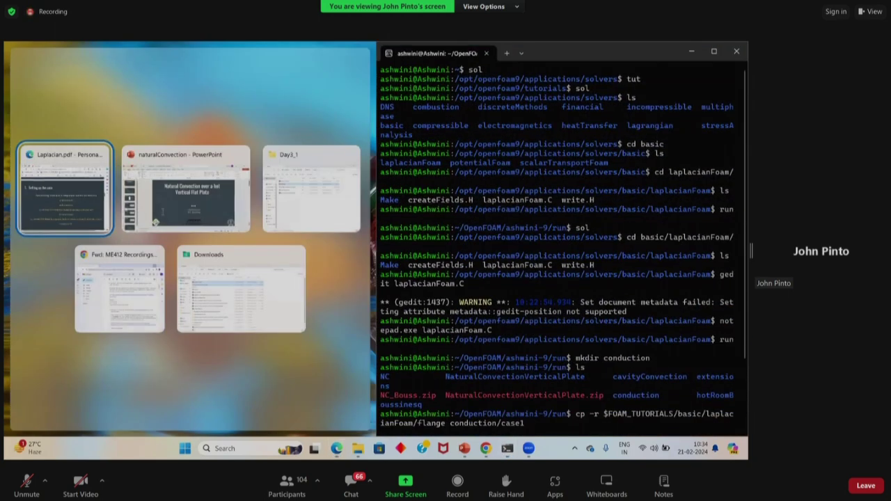
pyautogui.click(79, 210)
pyautogui.moveTo(182, 433); pyautogui.dragTo(227, 434)
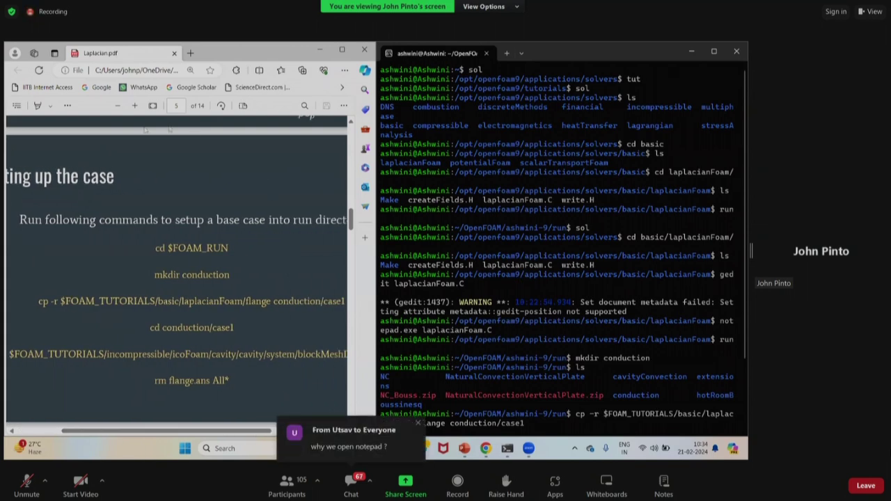
# Maximize the terminal and highlight the run and mkdir conduction commands in its history to review them
pyautogui.click(117, 105)
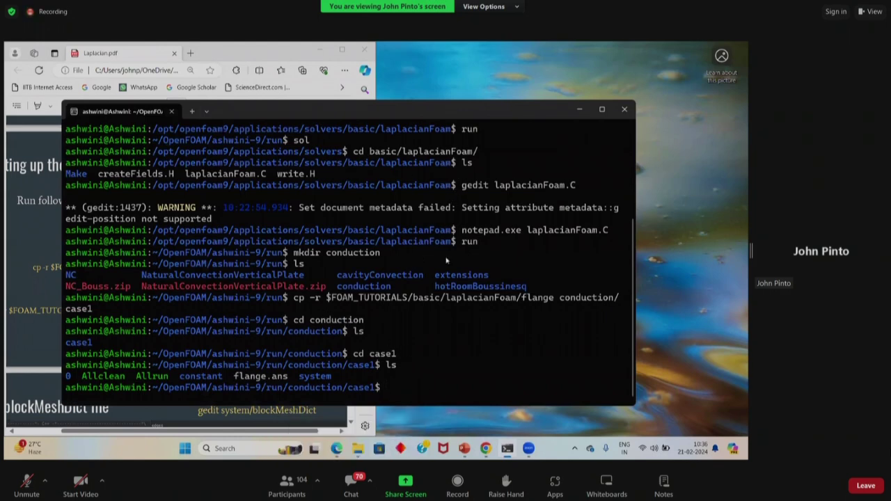
pyautogui.moveTo(483, 242); pyautogui.dragTo(464, 243)
pyautogui.click(602, 108)
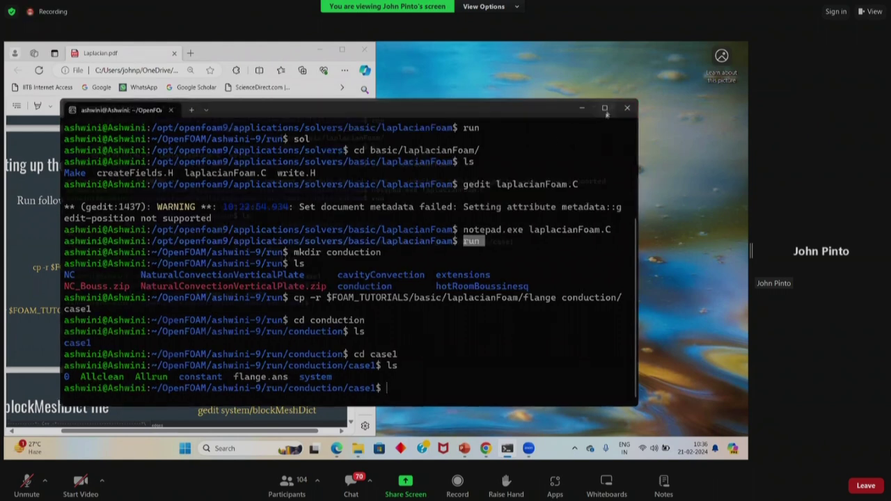
pyautogui.moveTo(425, 171); pyautogui.dragTo(396, 172)
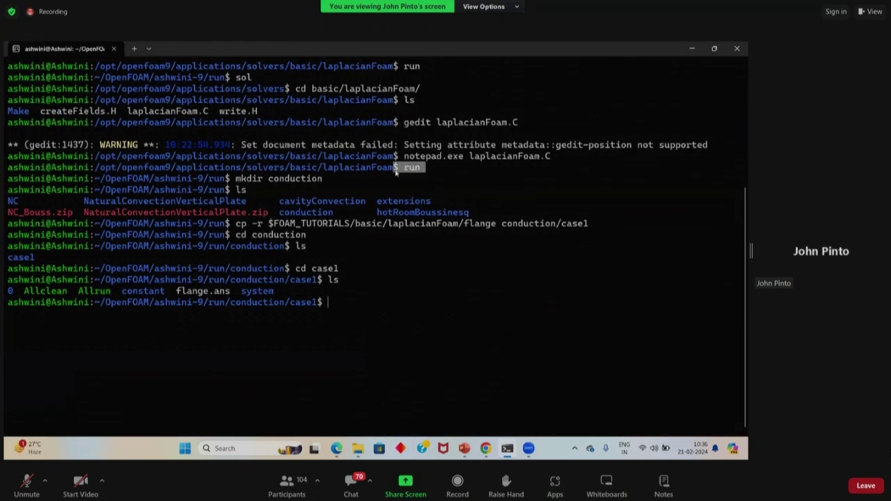
pyautogui.moveTo(331, 182); pyautogui.dragTo(239, 182)
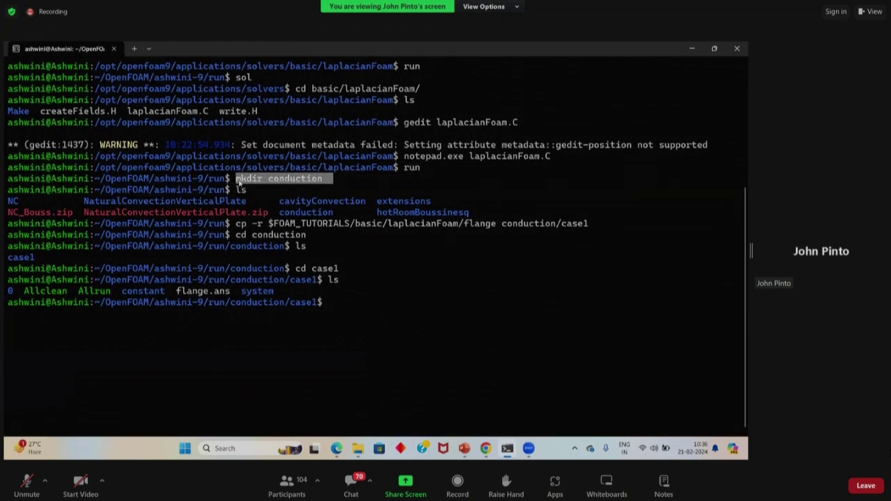
# Highlight the flange copy command and the cd conduction, cd case1 and ls commands in the terminal history to review them
pyautogui.click(315, 239)
pyautogui.moveTo(610, 223); pyautogui.dragTo(236, 226)
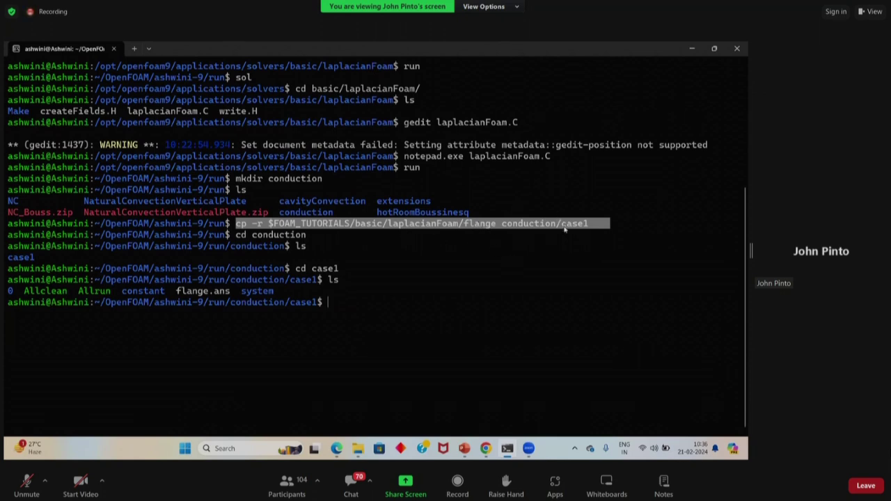
pyautogui.click(381, 263)
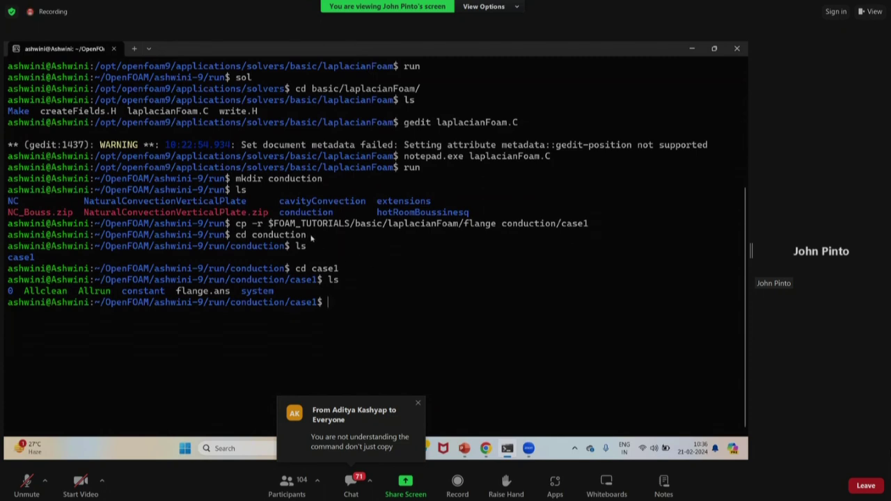
pyautogui.moveTo(310, 238); pyautogui.dragTo(241, 241)
pyautogui.moveTo(354, 273); pyautogui.dragTo(296, 270)
pyautogui.moveTo(346, 282); pyautogui.dragTo(330, 281)
pyautogui.click(295, 293)
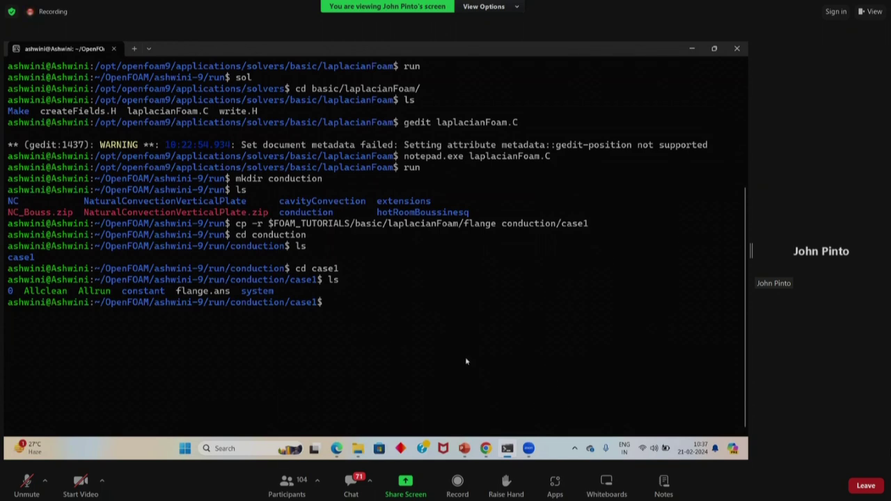
# Run rm flanges.ans All* in the case1 folder to clear out unneeded tutorial files
pyautogui.write('rm')
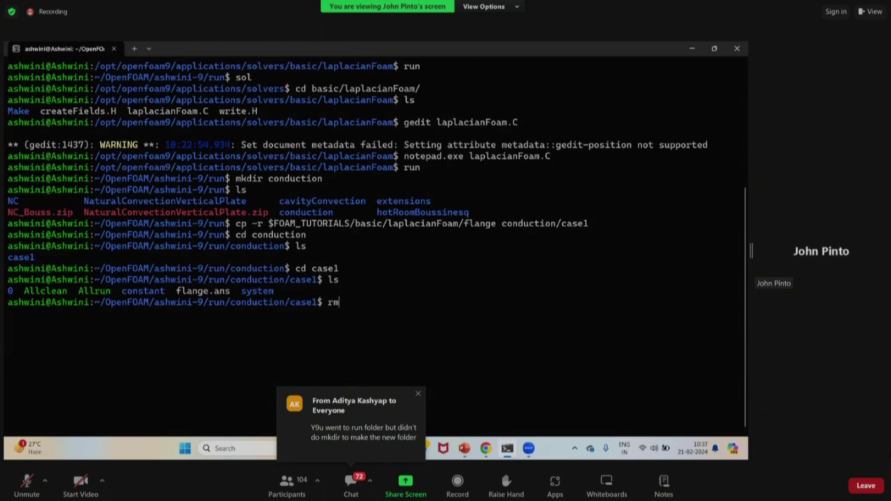
pyautogui.write(' flanges.ans All*')
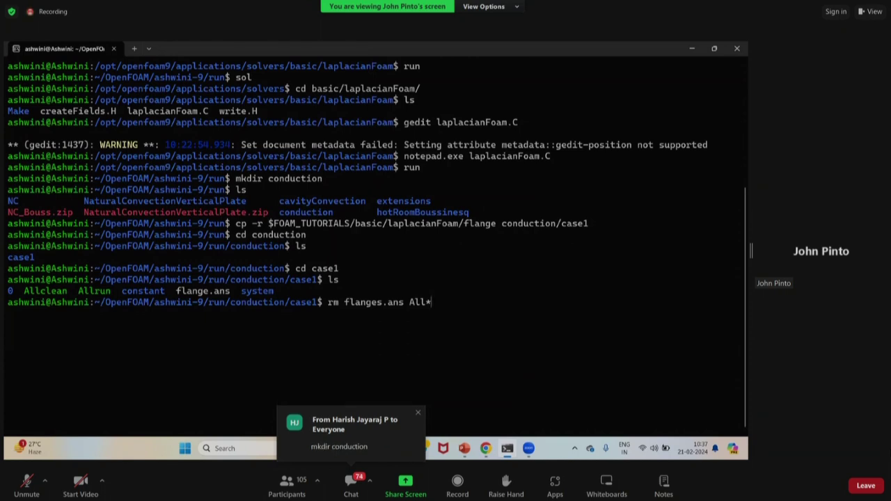
pyautogui.press('Return')
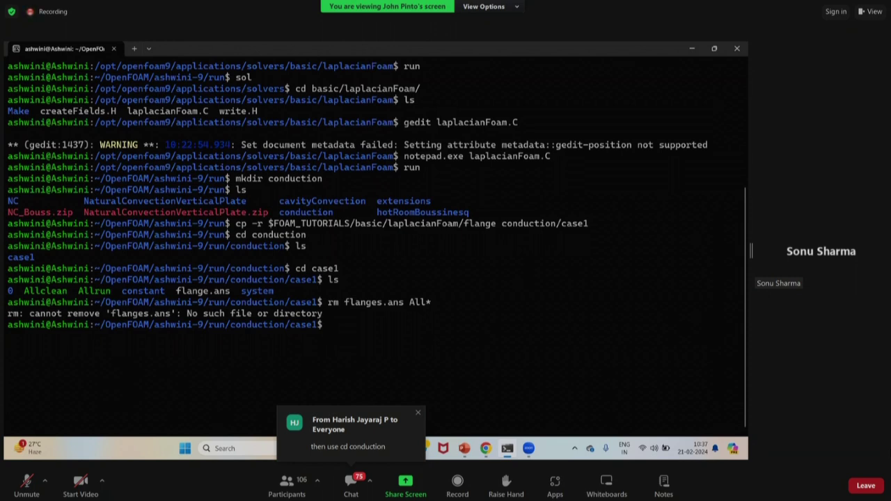
# Rerun the removal command corrected to rm flange.ans All*, and list the contents of case1
pyautogui.press('Up')
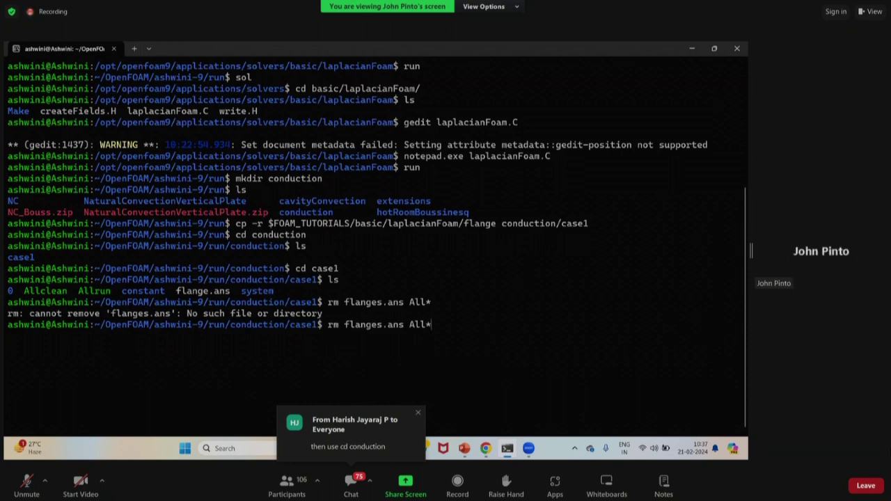
pyautogui.press('BackSpace')
pyautogui.press('BackSpace')
pyautogui.press('BackSpace')
pyautogui.press('BackSpace')
pyautogui.press('BackSpace')
pyautogui.press('BackSpace')
pyautogui.press('BackSpace')
pyautogui.press('BackSpace')
pyautogui.press('BackSpace')
pyautogui.press('BackSpace')
pyautogui.write('.ans ')
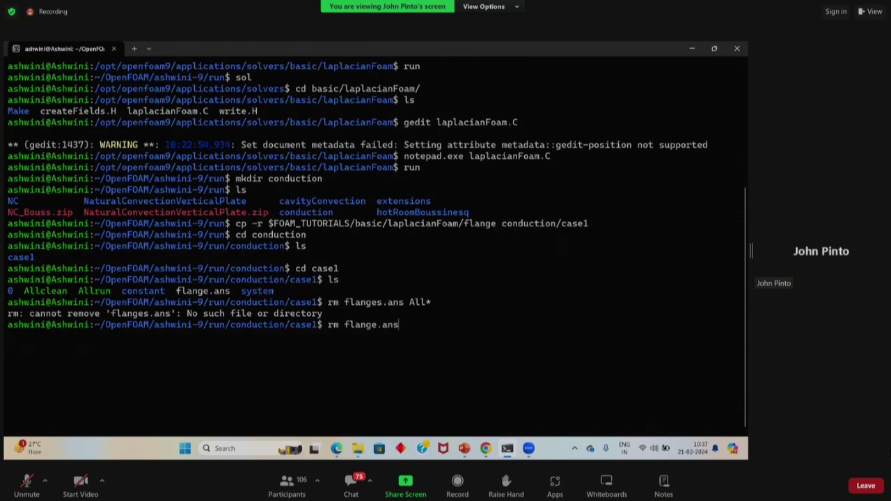
pyautogui.write('All*')
pyautogui.press('Return')
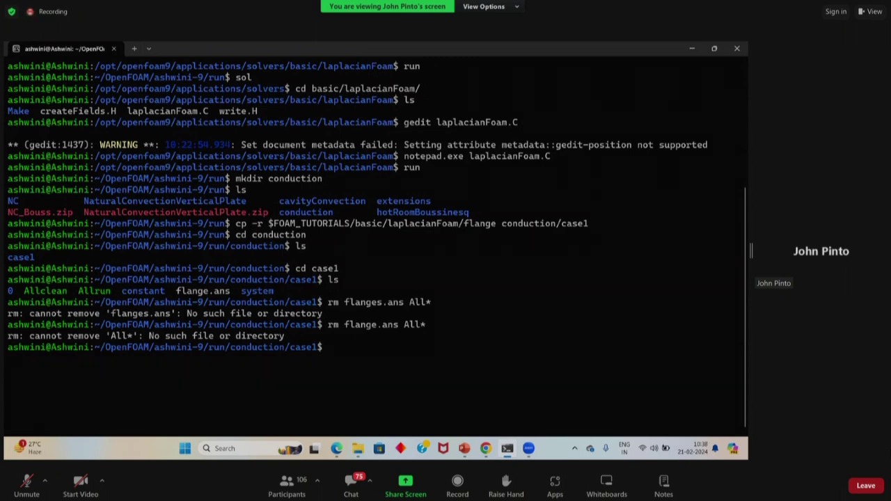
pyautogui.write('ls')
pyautogui.press('Return')
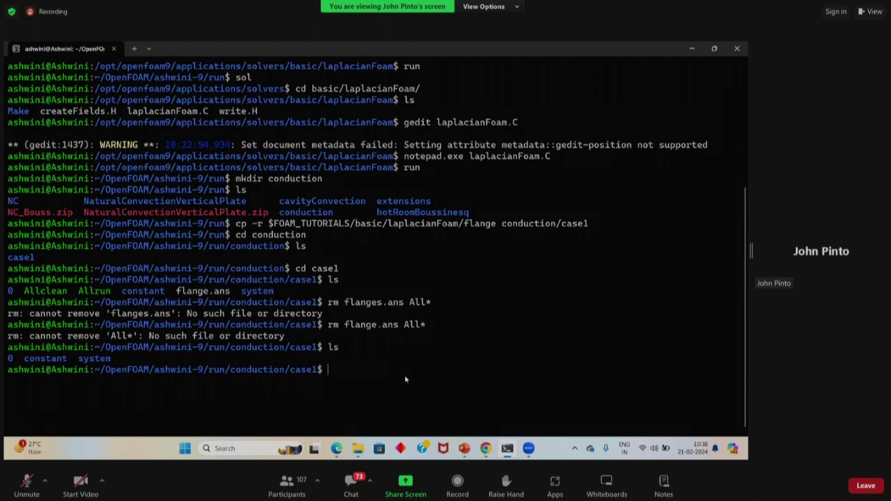
# Copy $FOAM_TUTORIALS/incompressible/icoFoam/cavity/cavity/system/blockMeshDict into the case's system/ folder using cp -r
pyautogui.write('cp -r $FOAM_TUTORIAL')
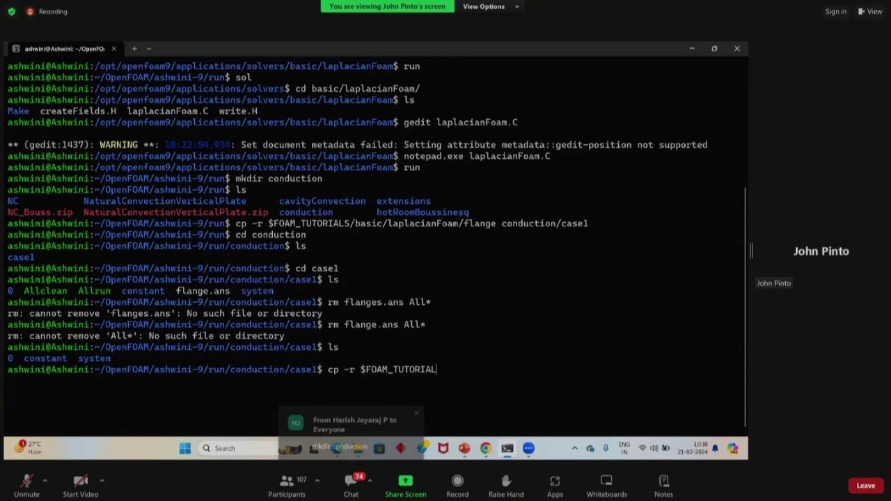
pyautogui.write('S/')
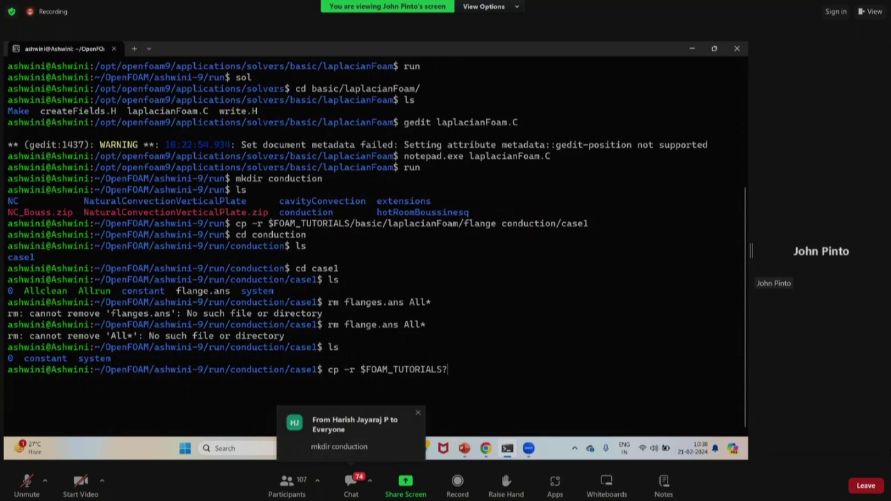
pyautogui.press('BackSpace')
pyautogui.write('/incompressible/i')
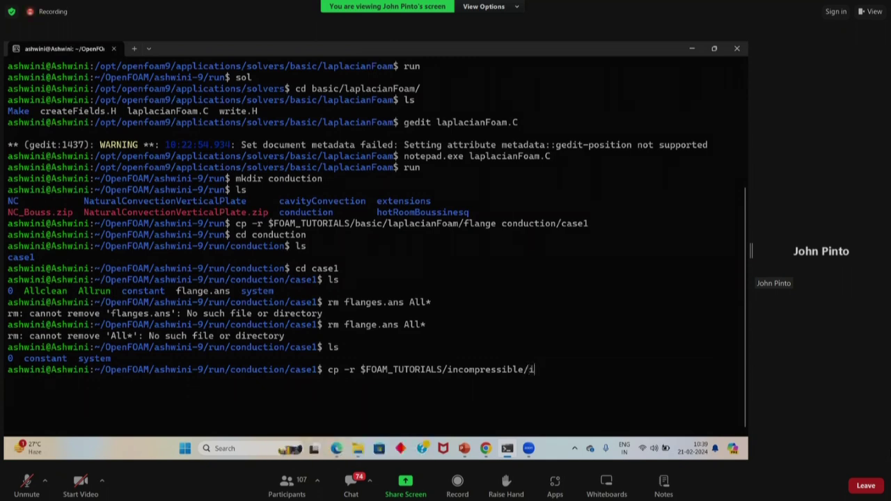
pyautogui.write('coFoam/cavity/cavit')
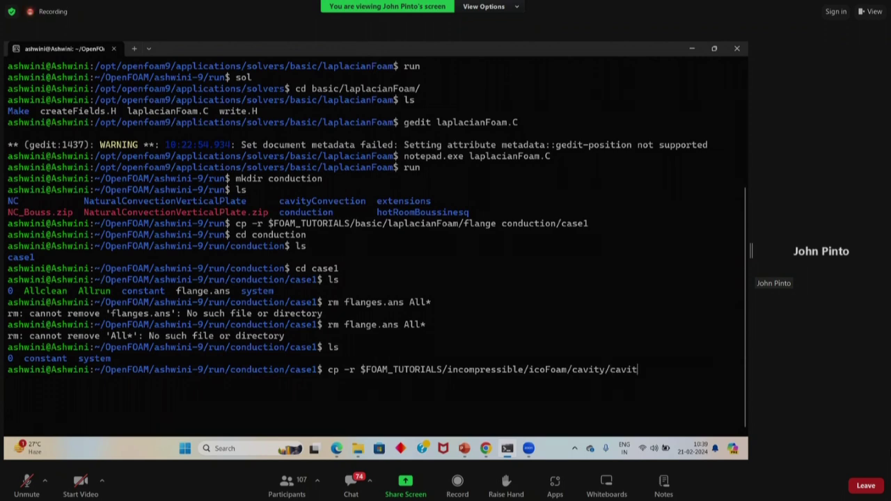
pyautogui.write('y/system/blockMe')
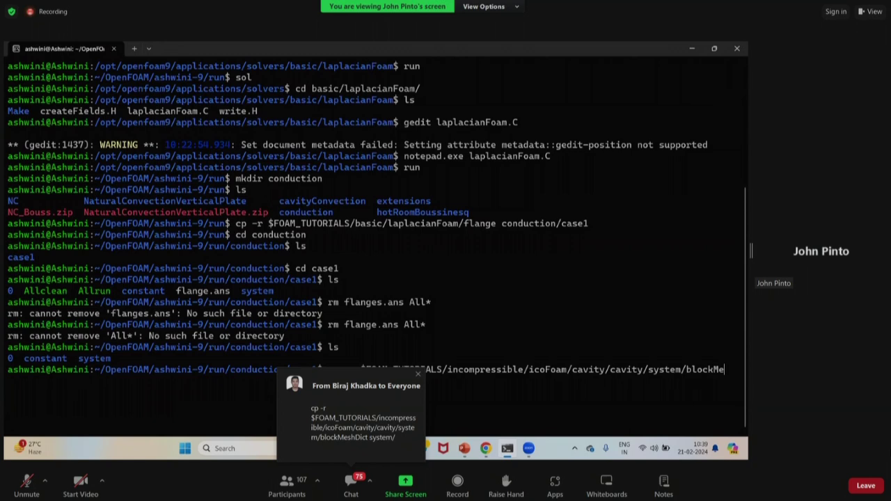
pyautogui.write('shDict system/')
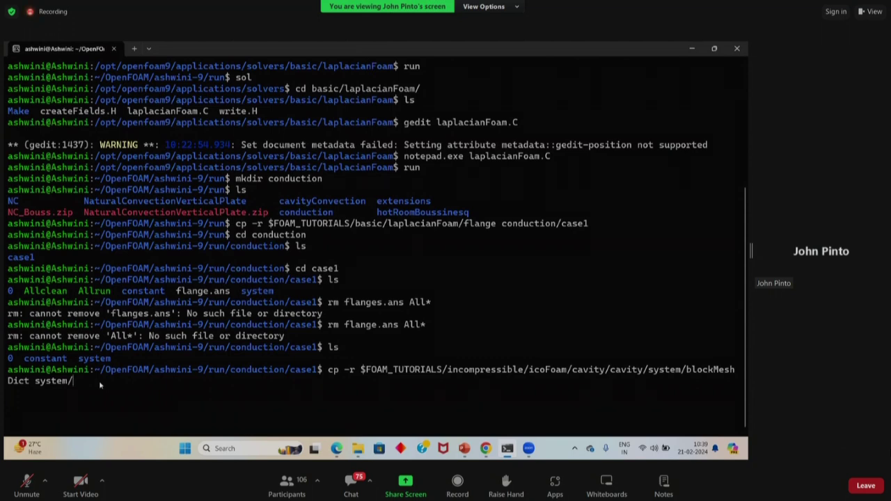
pyautogui.press('Return')
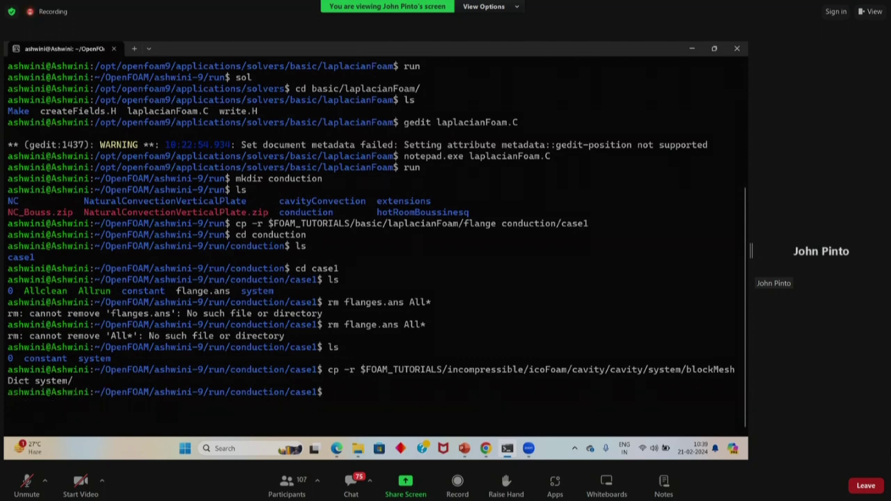
# List the contents of case1, change into its system directory, and list the files there
pyautogui.write('ls')
pyautogui.press('Return')
pyautogui.write('cd ')
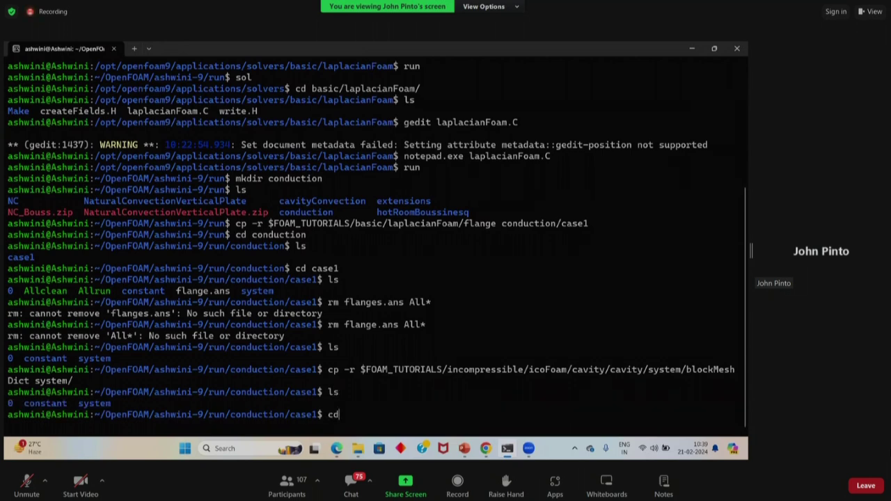
pyautogui.write('syst')
pyautogui.press('Tab')
pyautogui.press('Return')
pyautogui.write('ls')
pyautogui.press('Return')
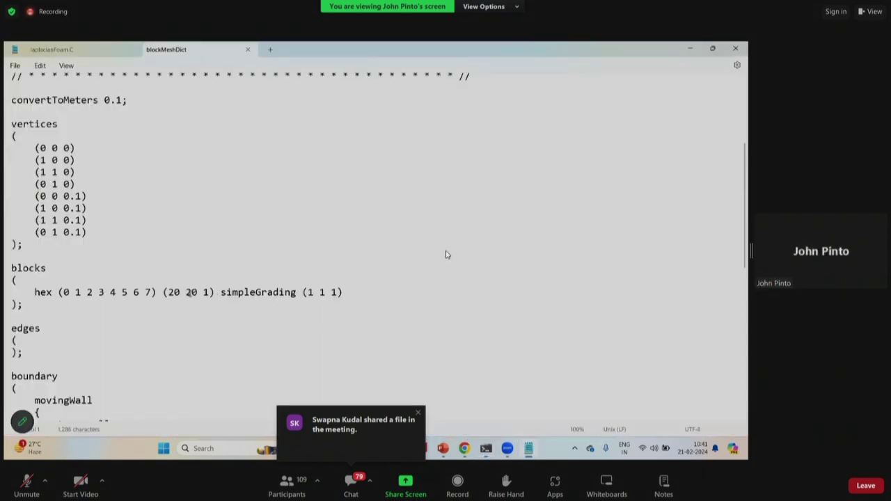
# Bring up the blockMeshDict slide in Laplacian.pdf and widen its window to consult the block geometry and boundary patches
pyautogui.scroll(3, 190, 293)
pyautogui.click(314, 448)
pyautogui.scroll(-5, 258, 329)
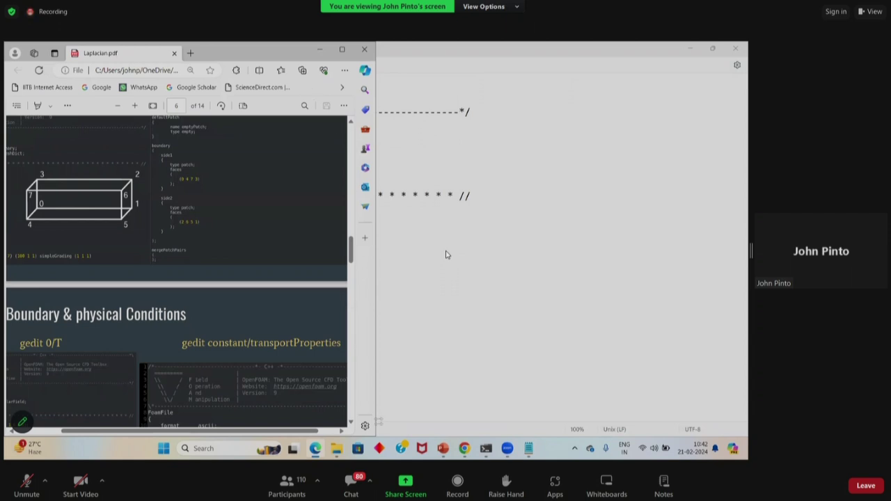
pyautogui.moveTo(376, 410); pyautogui.dragTo(651, 410)
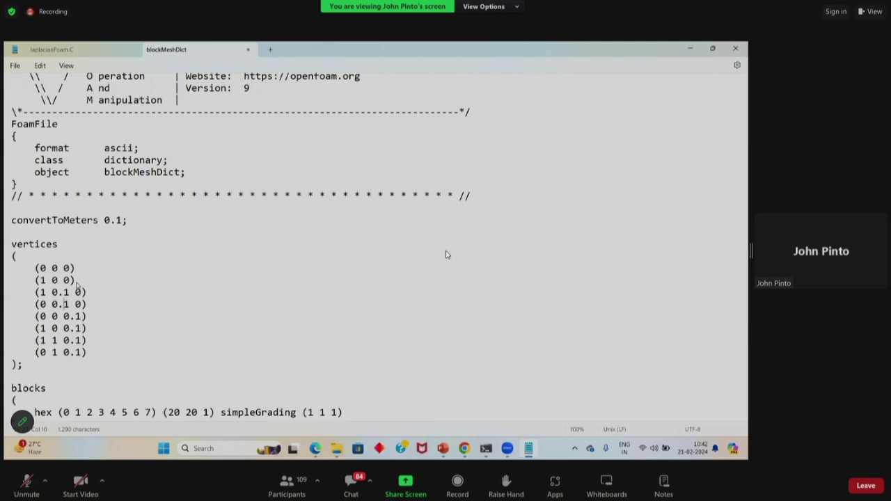
# Set the y-coordinate of the last two vertices in blockMeshDict to 0.1, giving (1 0.1 0.1) and (0 0.1 0.1)
pyautogui.press('Down')
pyautogui.press('Down')
pyautogui.press('Down')
pyautogui.write('0.')
pyautogui.press('Down')
pyautogui.write('0.')
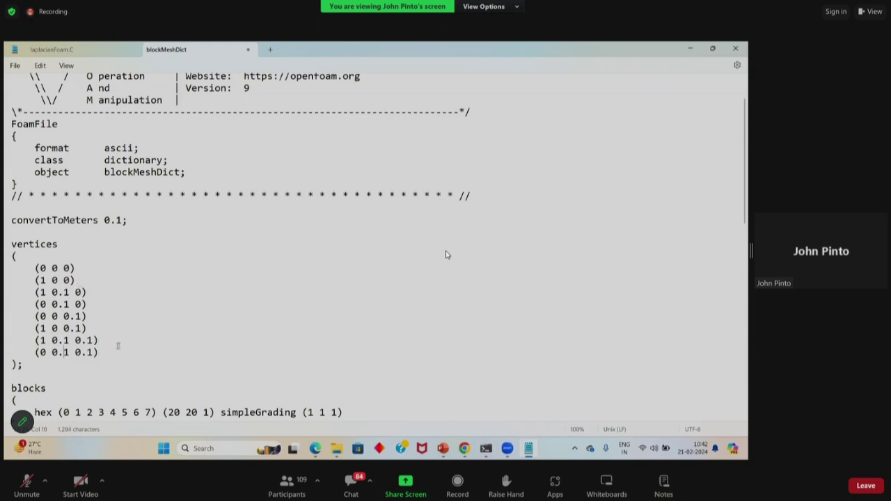
# Rename the movingWall boundary as side1 in blockMeshDict
pyautogui.scroll(-3, 184, 320)
pyautogui.scroll(-4, 185, 320)
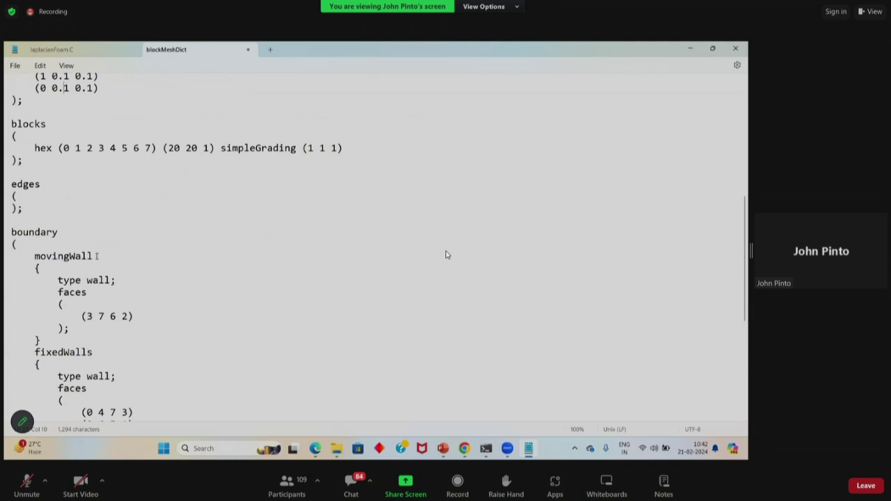
pyautogui.click(95, 258)
pyautogui.press('BackSpace')
pyautogui.press('BackSpace')
pyautogui.press('BackSpace')
pyautogui.press('BackSpace')
pyautogui.press('BackSpace')
pyautogui.press('BackSpace')
pyautogui.press('BackSpace')
pyautogui.press('BackSpace')
pyautogui.press('BackSpace')
pyautogui.press('BackSpace')
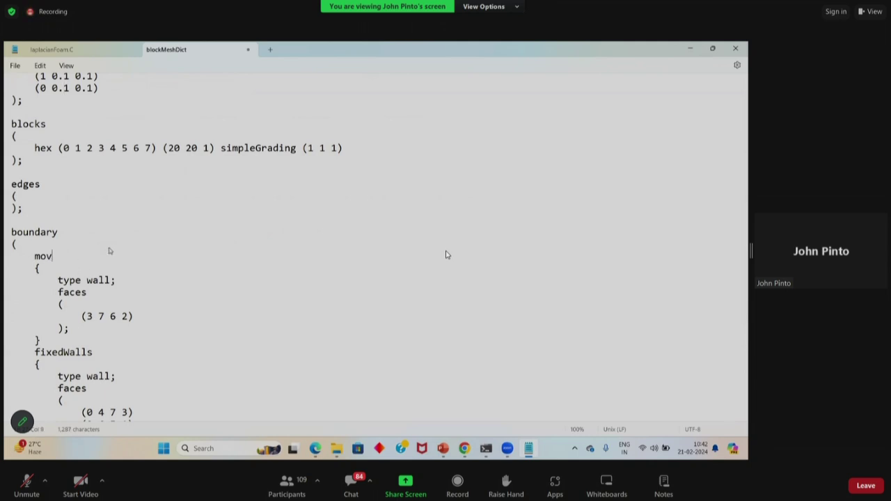
pyautogui.write('side1')
# Set the side1 boundary's type to patch and its face to (0 4 7 3)
pyautogui.click(111, 280)
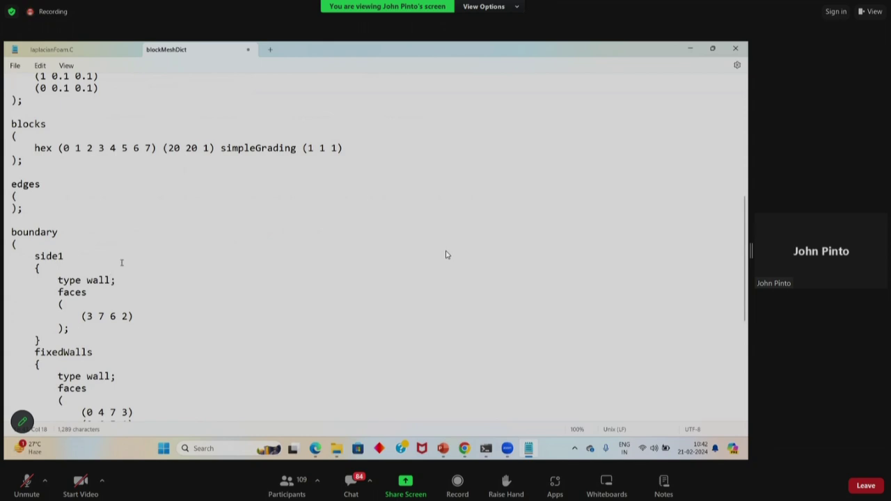
pyautogui.press('BackSpace')
pyautogui.write('patch')
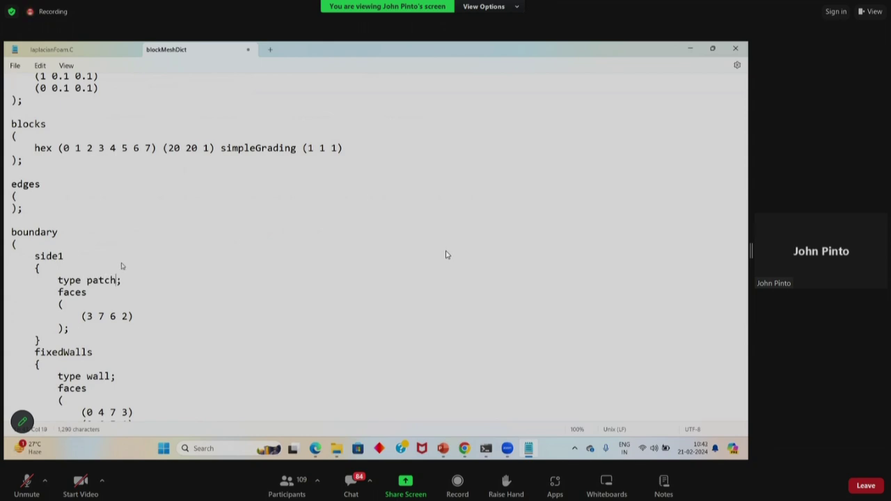
pyautogui.moveTo(82, 316); pyautogui.dragTo(132, 316)
pyautogui.write('0 4 7 3')
# Rename the fixedWalls boundary as side2, with a blank line separating it from the side1 block
pyautogui.scroll(-2, 162, 318)
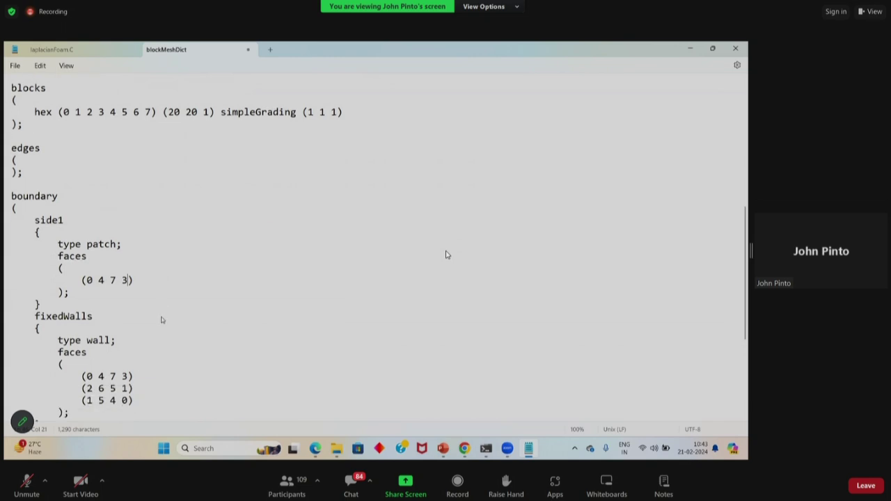
pyautogui.click(94, 280)
pyautogui.press('BackSpace')
pyautogui.press('BackSpace')
pyautogui.press('BackSpace')
pyautogui.press('BackSpace')
pyautogui.press('BackSpace')
pyautogui.press('BackSpace')
pyautogui.press('BackSpace')
pyautogui.press('BackSpace')
pyautogui.press('BackSpace')
pyautogui.press('BackSpace')
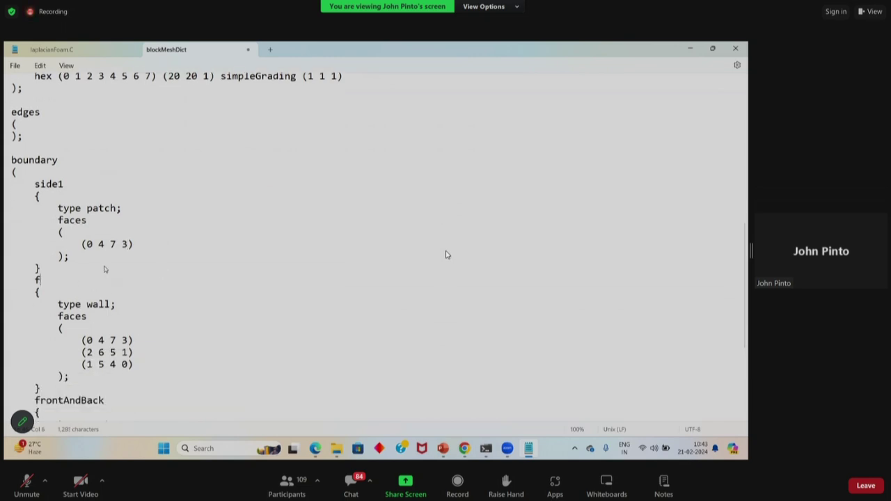
pyautogui.press('Return')
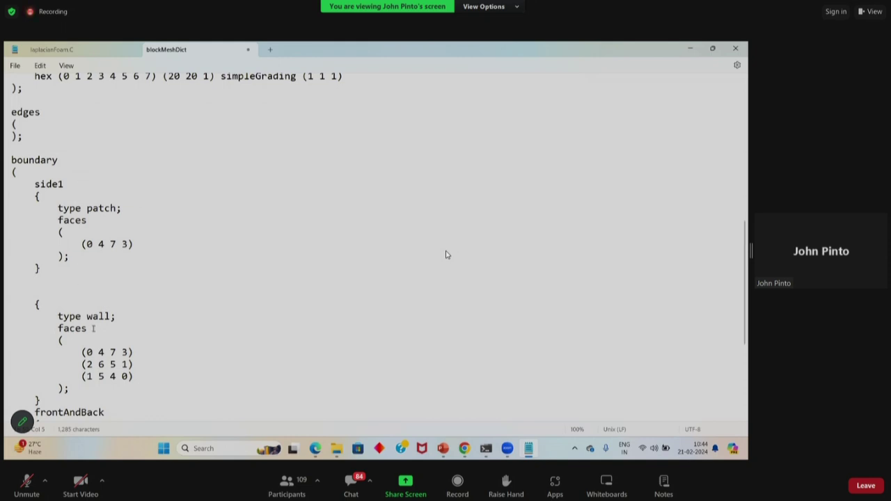
pyautogui.click(109, 316)
pyautogui.click(41, 292)
pyautogui.write('side2')
# Delete the faces (0 4 7 3) and (1 5 4 0) from side2, keeping only (2 6 5 1)
pyautogui.click(135, 353)
pyautogui.press('BackSpace')
pyautogui.press('BackSpace')
pyautogui.press('BackSpace')
pyautogui.press('BackSpace')
pyautogui.press('BackSpace')
pyautogui.press('BackSpace')
pyautogui.press('BackSpace')
pyautogui.press('BackSpace')
pyautogui.press('BackSpace')
pyautogui.press('Delete')
pyautogui.press('Delete')
pyautogui.press('Delete')
pyautogui.press('Delete')
pyautogui.press('Delete')
pyautogui.press('Delete')
pyautogui.press('Delete')
pyautogui.press('Delete')
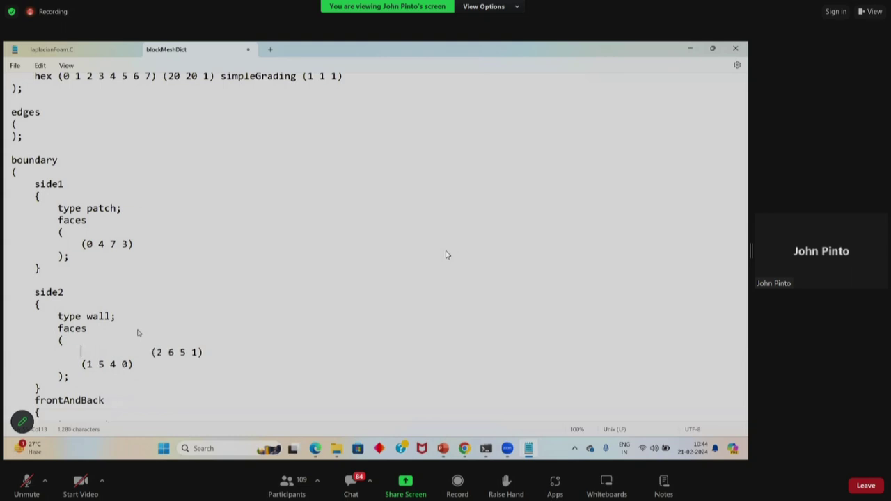
pyautogui.press('Delete')
pyautogui.press('Delete')
pyautogui.press('Delete')
pyautogui.press('Delete')
pyautogui.press('Delete')
pyautogui.press('Delete')
pyautogui.press('Delete')
pyautogui.press('Delete')
pyautogui.press('Delete')
pyautogui.press('Delete')
pyautogui.press('Delete')
pyautogui.press('Delete')
pyautogui.press('Delete')
pyautogui.press('Delete')
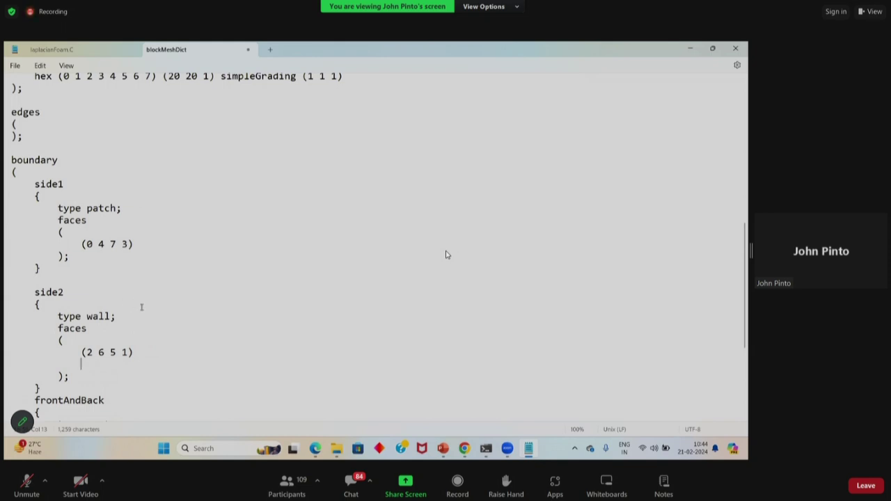
# Delete the whole frontAndBack boundary block from blockMeshDict
pyautogui.scroll(-4, 142, 306)
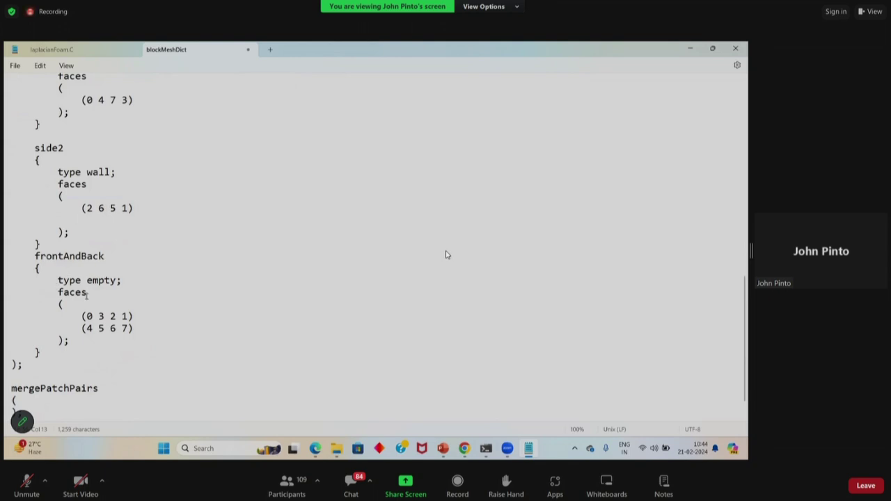
pyautogui.moveTo(42, 353); pyautogui.dragTo(10, 257)
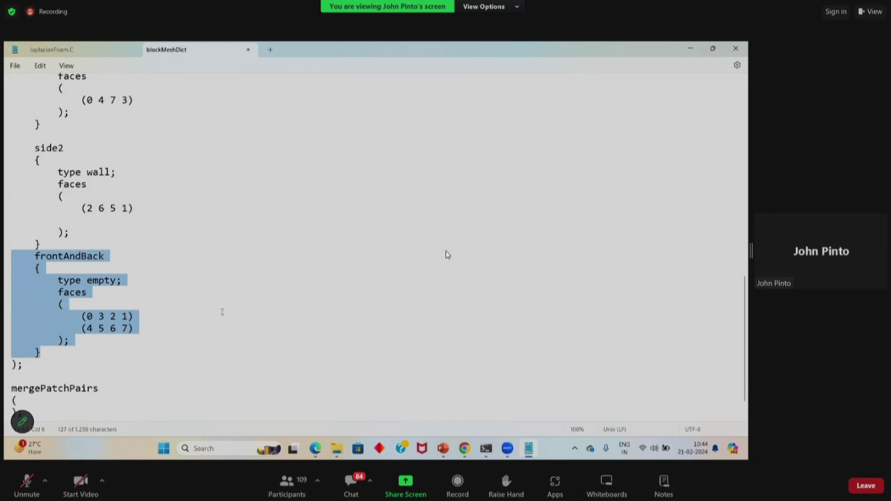
pyautogui.press('BackSpace')
# Insert a defaultPatch entry with an empty pair of curly braces between the edges and boundary sections
pyautogui.scroll(3, 192, 245)
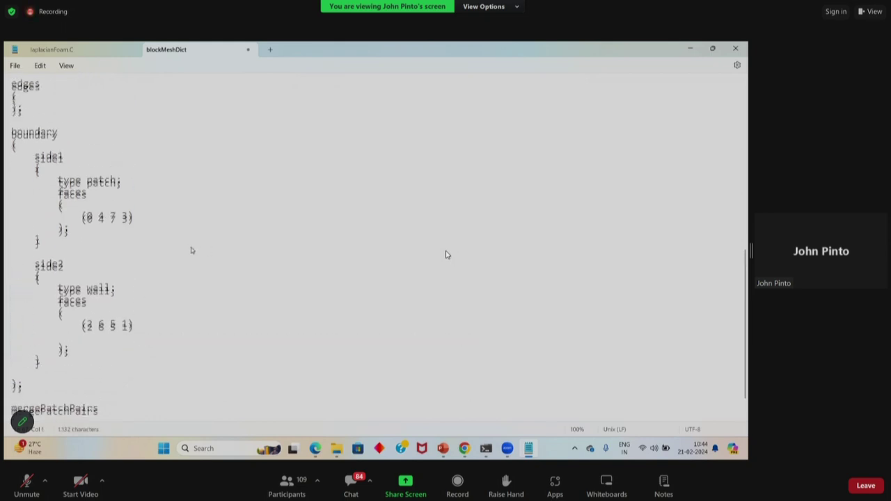
pyautogui.scroll(-2, 192, 250)
pyautogui.scroll(2, 191, 250)
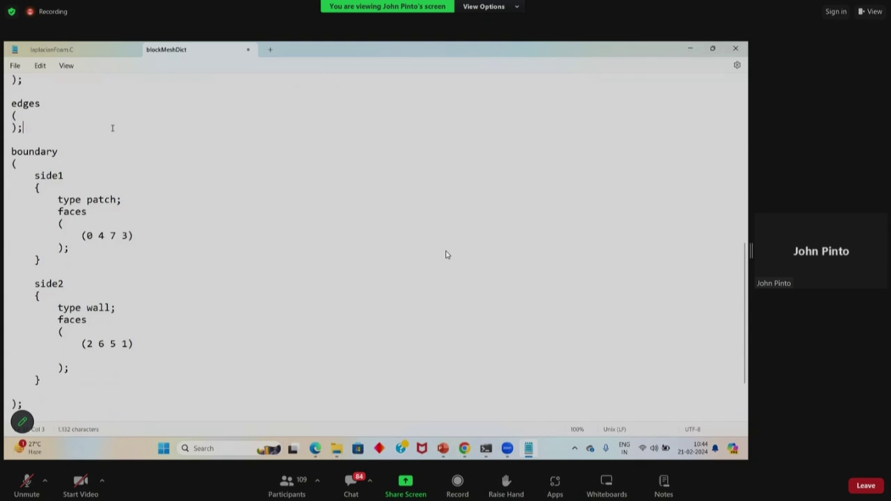
pyautogui.press('Return')
pyautogui.press('Return')
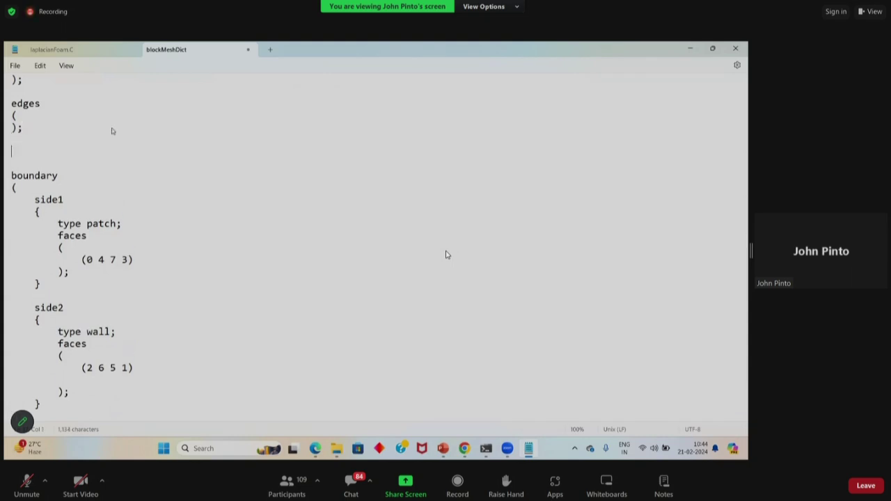
pyautogui.write('defaultPatch')
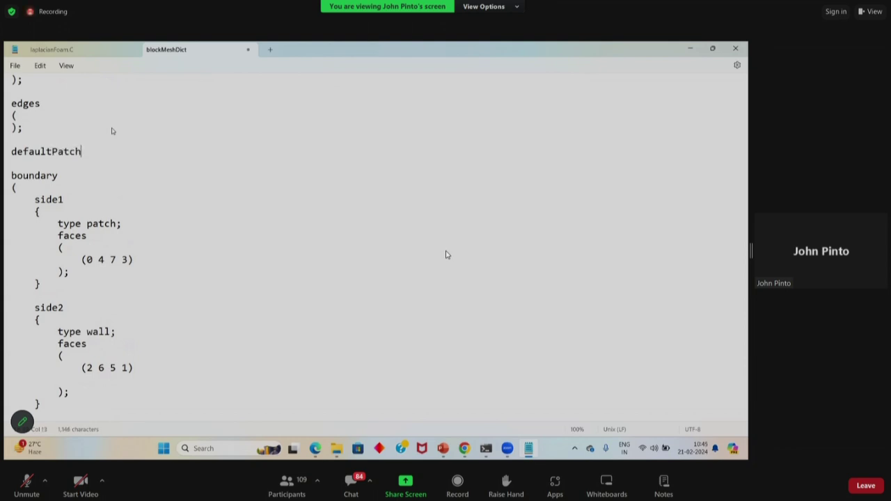
pyautogui.press('Return')
pyautogui.write('{')
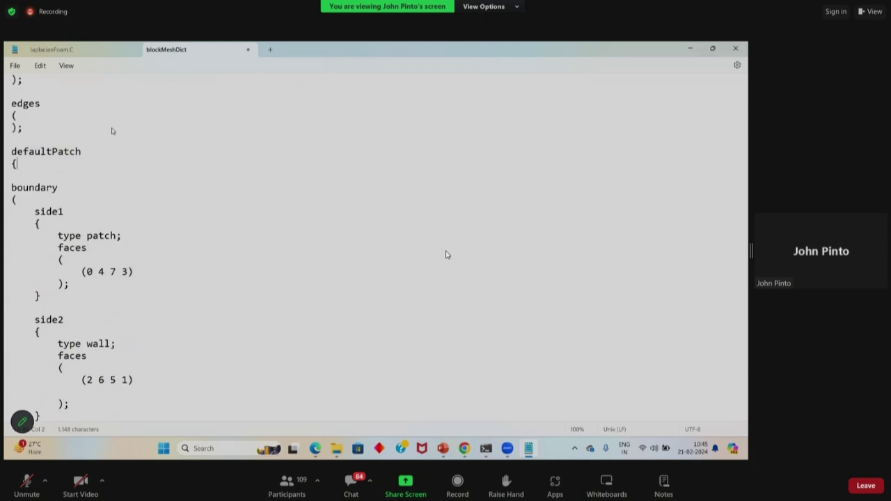
pyautogui.press('Return')
pyautogui.write('}')
pyautogui.press('Up')
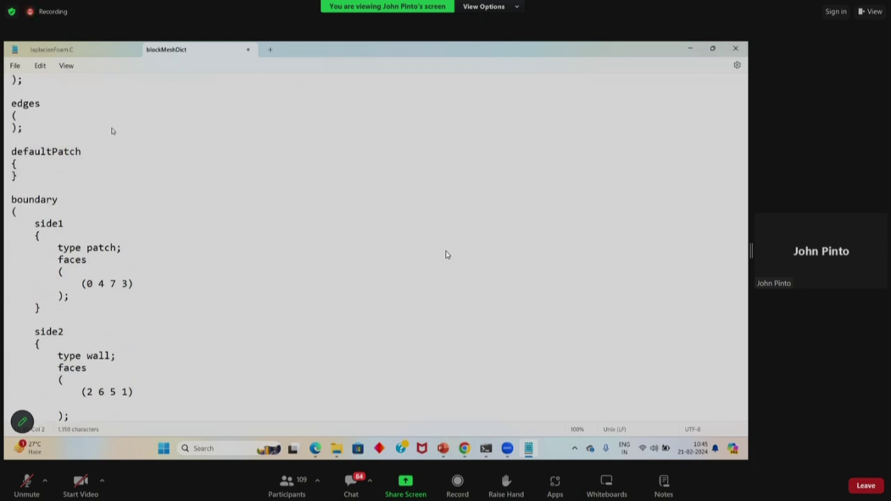
# Fill the defaultPatch block with the indented lines "name emptyPatch;" and "type empty;"
pyautogui.press('Return')
pyautogui.press('Tab')
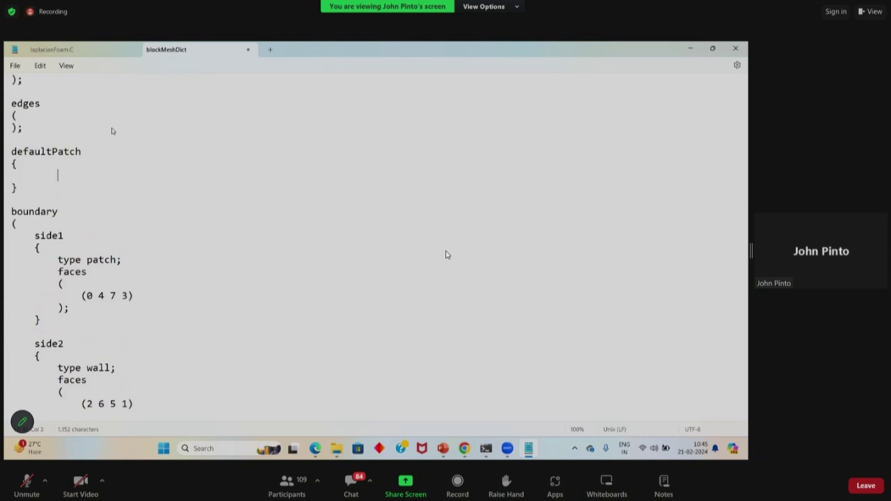
pyautogui.write('name emptyPatch')
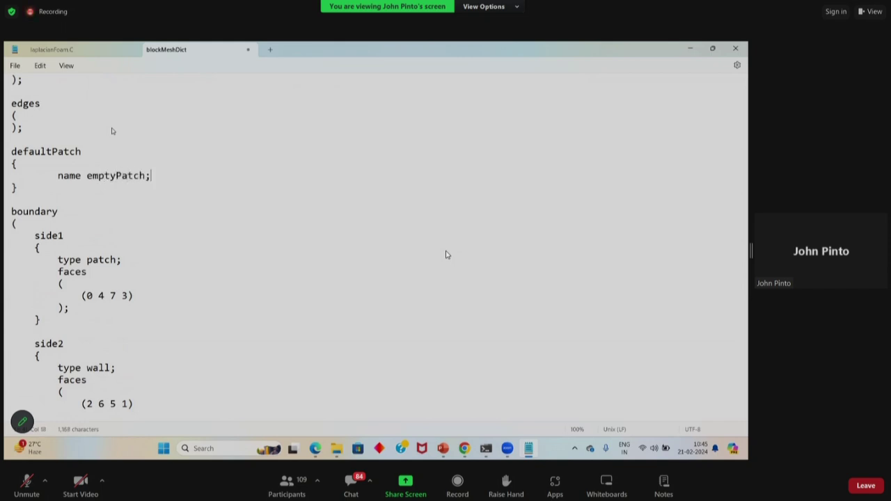
pyautogui.write(';')
pyautogui.press('Return')
pyautogui.press('Tab')
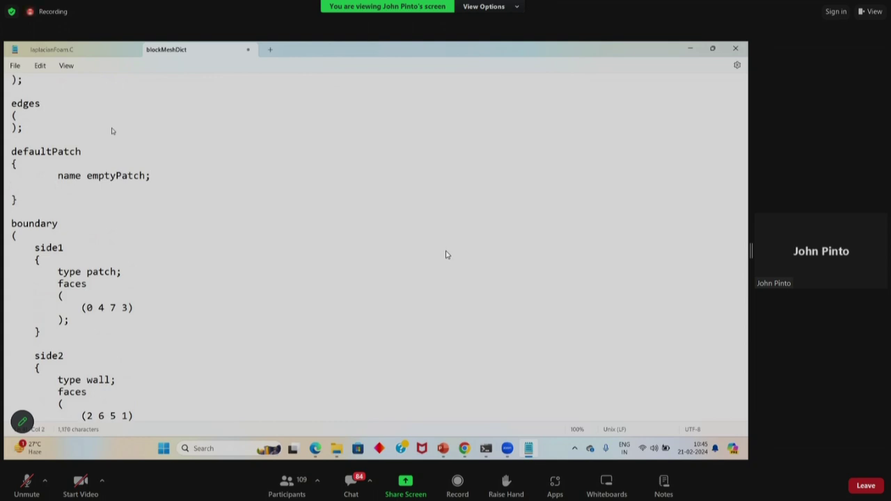
pyautogui.write('type empty;')
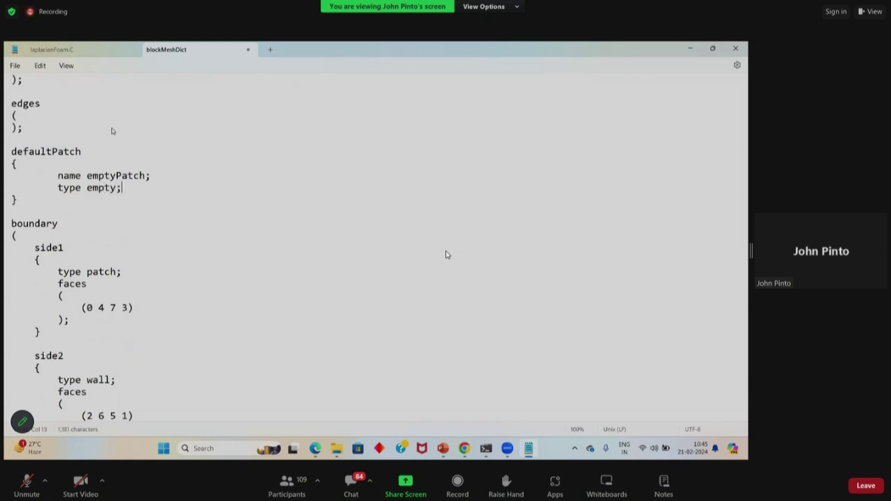
# Examine the side1 and side2 boundary blocks and the defaultPatch entries in blockMeshDict
pyautogui.scroll(-2, 154, 246)
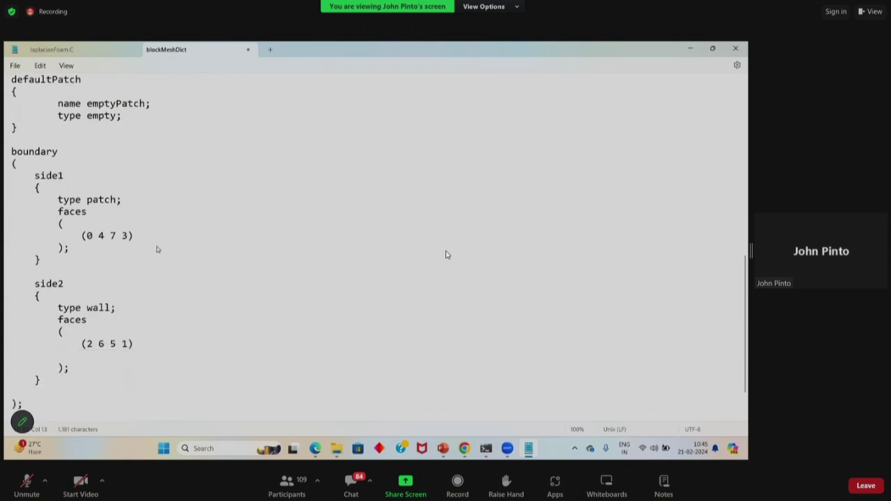
pyautogui.moveTo(34, 176); pyautogui.dragTo(71, 263)
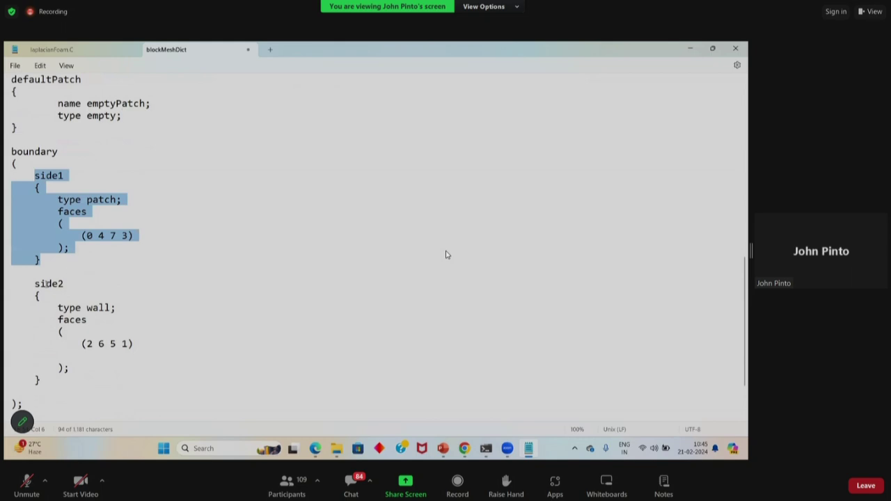
pyautogui.moveTo(32, 284); pyautogui.dragTo(55, 386)
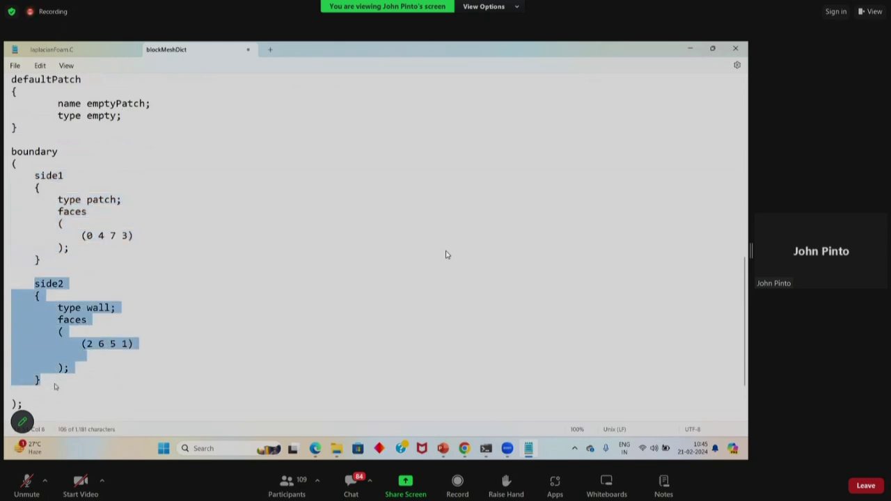
pyautogui.moveTo(34, 175); pyautogui.dragTo(53, 379)
pyautogui.scroll(1, 177, 209)
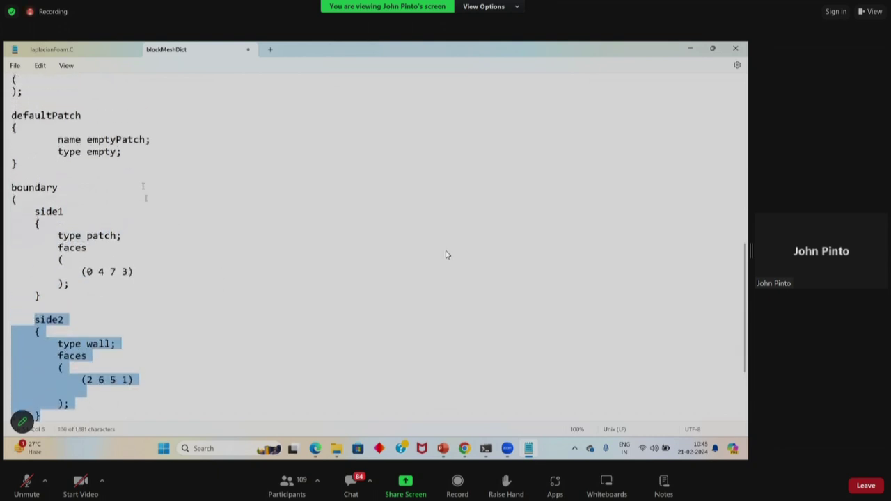
pyautogui.scroll(2, 134, 156)
pyautogui.moveTo(123, 224); pyautogui.dragTo(58, 215)
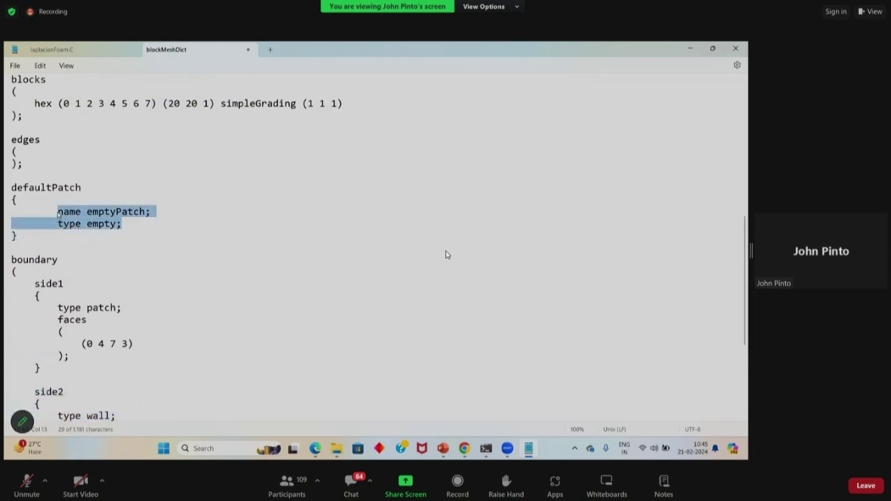
pyautogui.click(159, 232)
# Review the rest of blockMeshDict, from the header, vertices and blocks down to mergePatchPairs
pyautogui.scroll(-1, 96, 236)
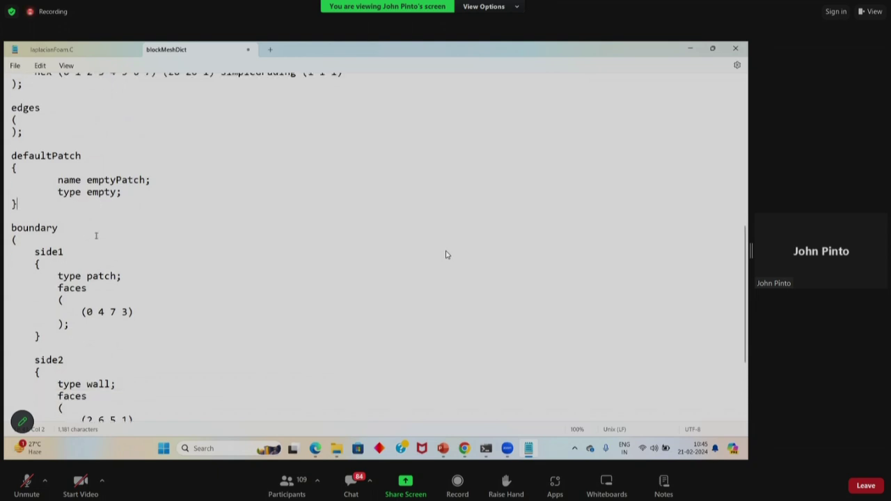
pyautogui.scroll(-3, 186, 241)
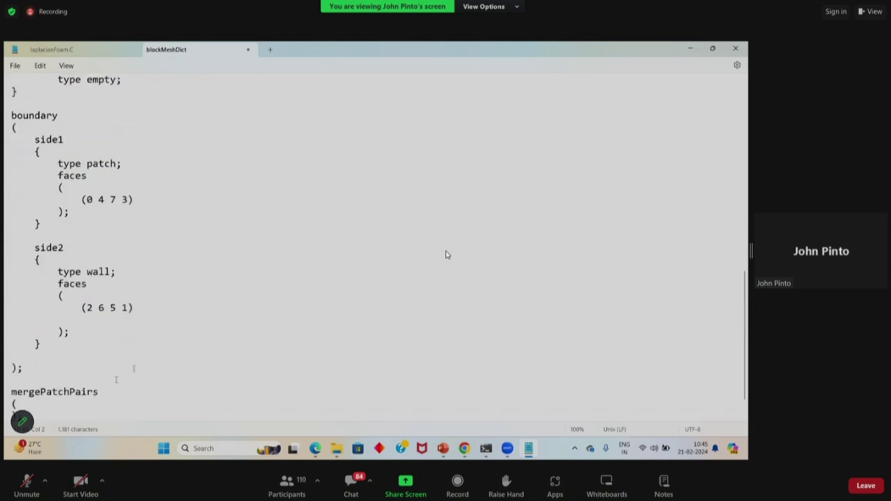
pyautogui.scroll(-1, 177, 333)
pyautogui.scroll(6, 177, 333)
pyautogui.scroll(6, 177, 333)
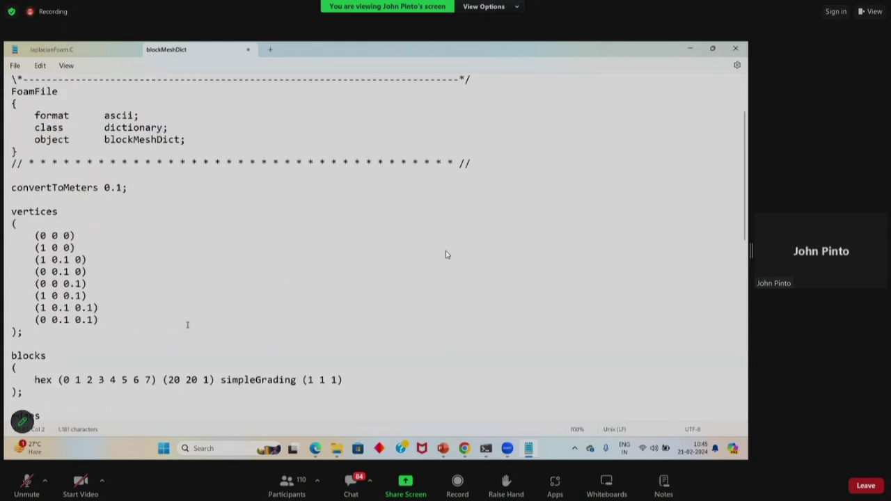
pyautogui.scroll(-3, 187, 324)
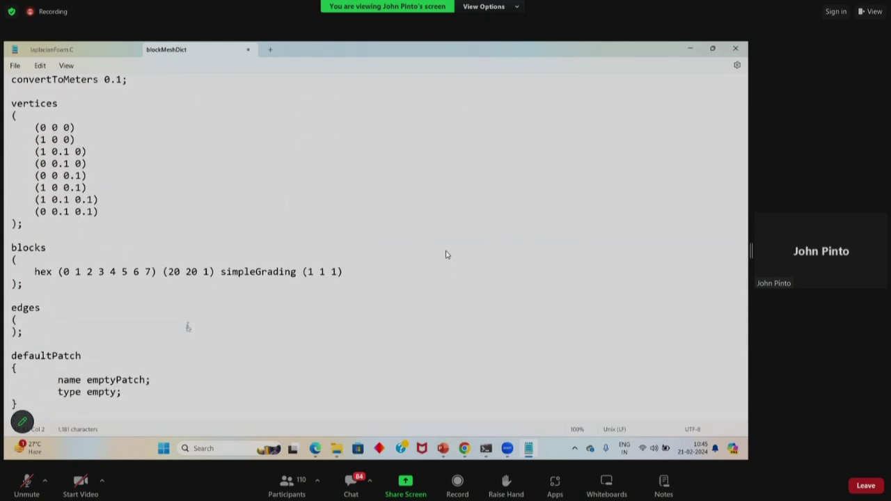
pyautogui.scroll(3, 188, 322)
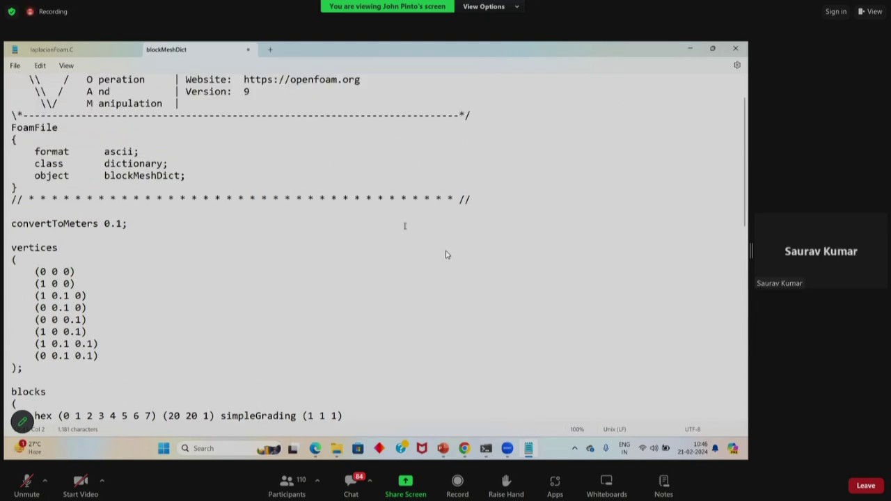
pyautogui.scroll(-3, 401, 230)
pyautogui.scroll(-4, 395, 234)
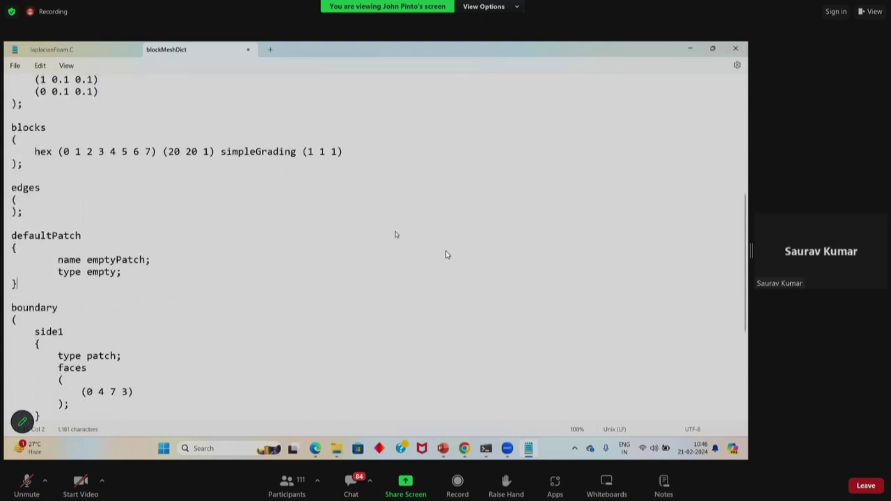
pyautogui.scroll(-2, 395, 231)
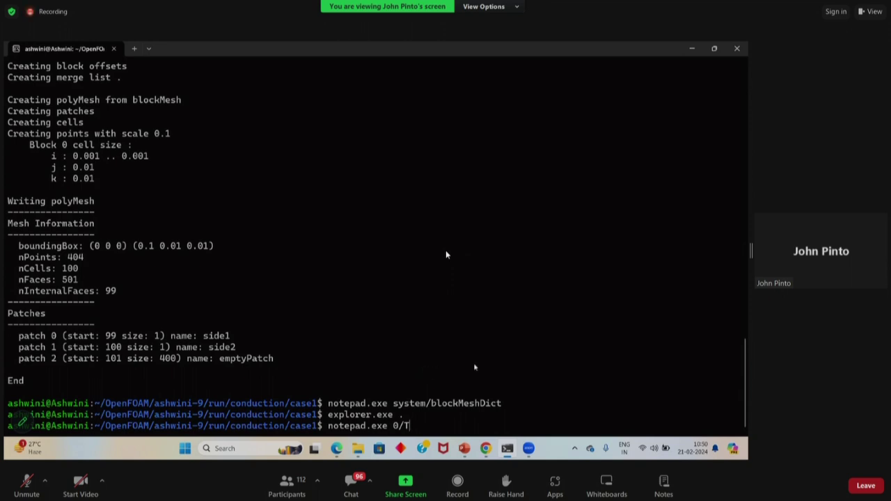
# Open the case's 0/T file in a maximized Notepad and delete the patch3 and patch4 blocks from boundaryField
pyautogui.press('Return')
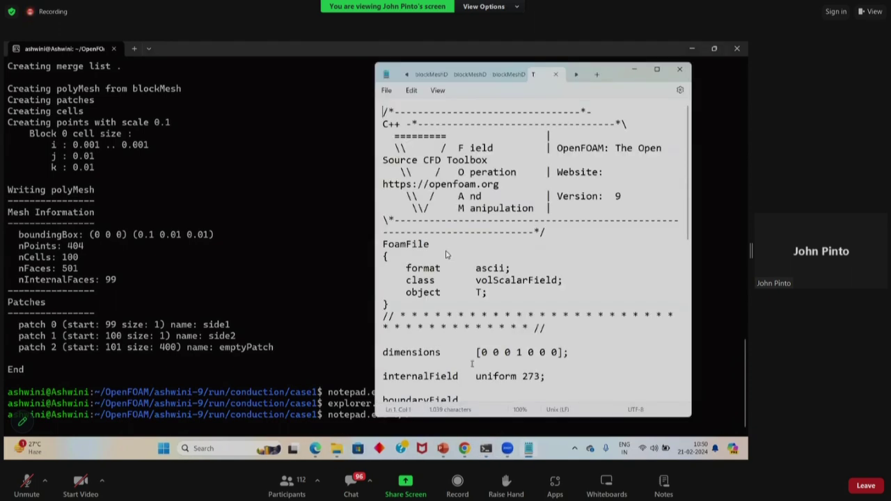
pyautogui.click(657, 69)
pyautogui.scroll(-6, 327, 366)
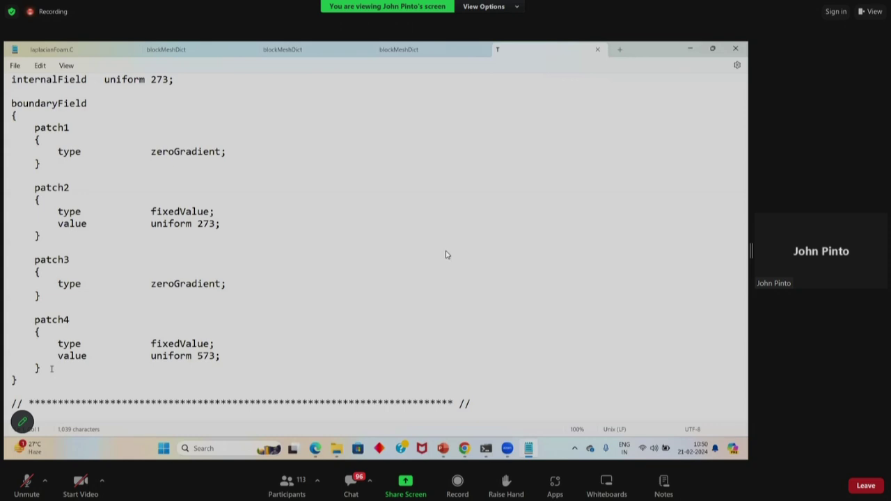
pyautogui.moveTo(44, 369); pyautogui.dragTo(4, 264)
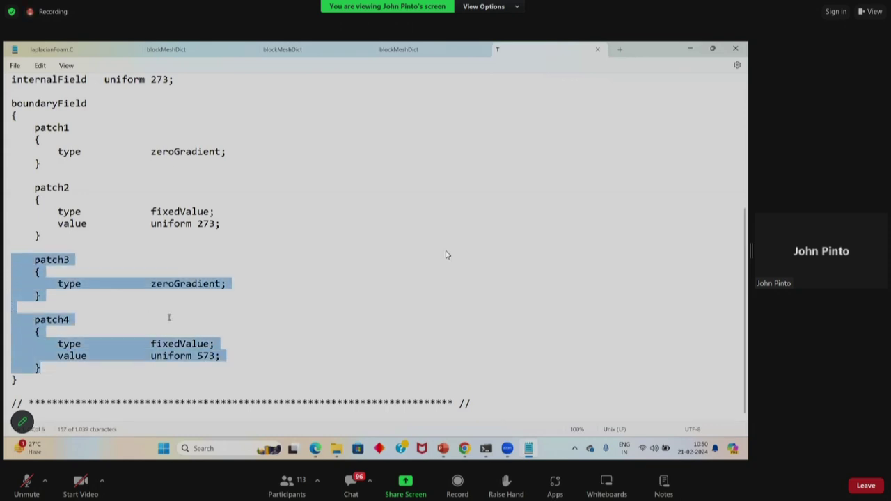
pyautogui.press('Delete')
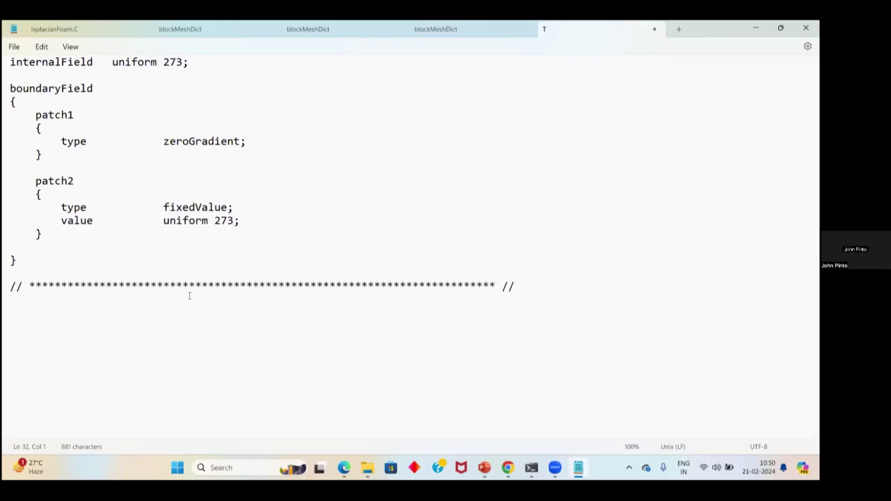
# Rename the patch1 boundary as side1 in the T file
pyautogui.click(68, 115)
pyautogui.press('BackSpace')
pyautogui.press('BackSpace')
pyautogui.press('BackSpace')
pyautogui.press('BackSpace')
pyautogui.press('BackSpace')
pyautogui.write('side')
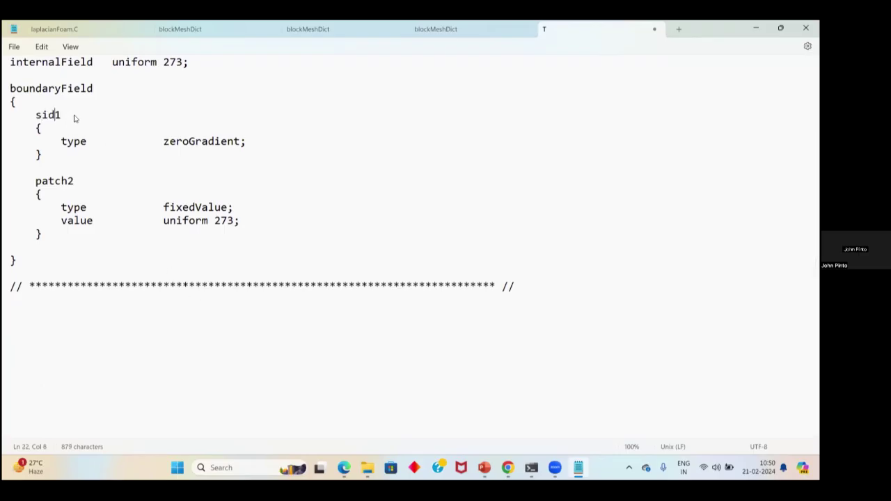
# Rename the patch2 boundary as side2 in the T file
pyautogui.click(69, 181)
pyautogui.press('BackSpace')
pyautogui.press('BackSpace')
pyautogui.press('BackSpace')
pyautogui.press('BackSpace')
pyautogui.press('BackSpace')
pyautogui.write('side2')
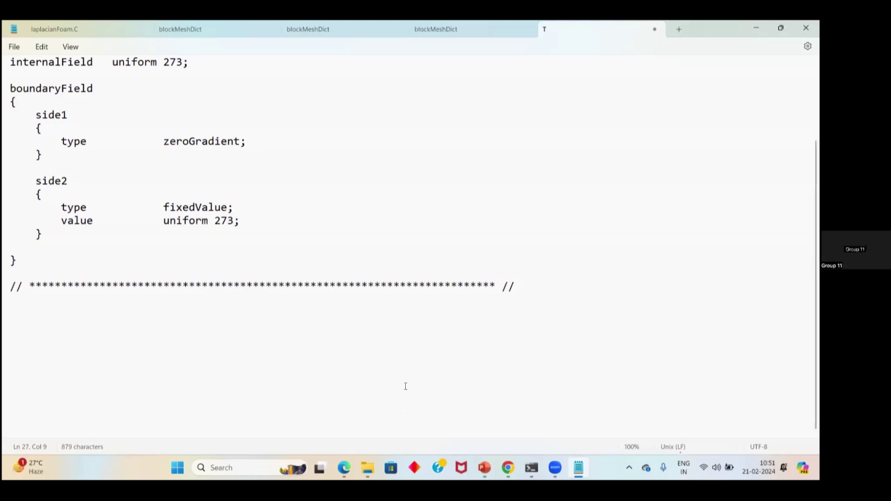
# Change the side1 boundary's type from zeroGradient to fixedValue in the T file
pyautogui.scroll(4, 188, 295)
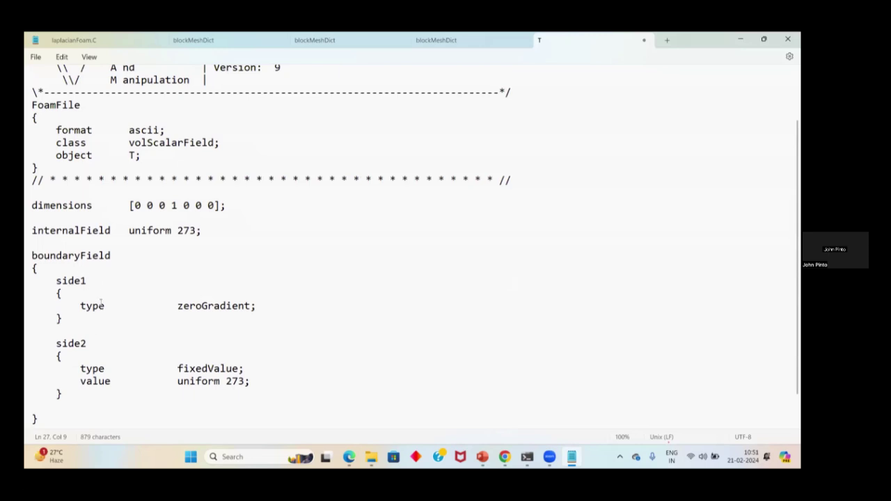
pyautogui.click(253, 310)
pyautogui.press('BackSpace')
pyautogui.press('BackSpace')
pyautogui.press('BackSpace')
pyautogui.press('BackSpace')
pyautogui.press('BackSpace')
pyautogui.press('BackSpace')
pyautogui.press('BackSpace')
pyautogui.press('BackSpace')
pyautogui.press('BackSpace')
pyautogui.press('BackSpace')
pyautogui.press('BackSpace')
pyautogui.press('BackSpace')
pyautogui.write('fixedVa')
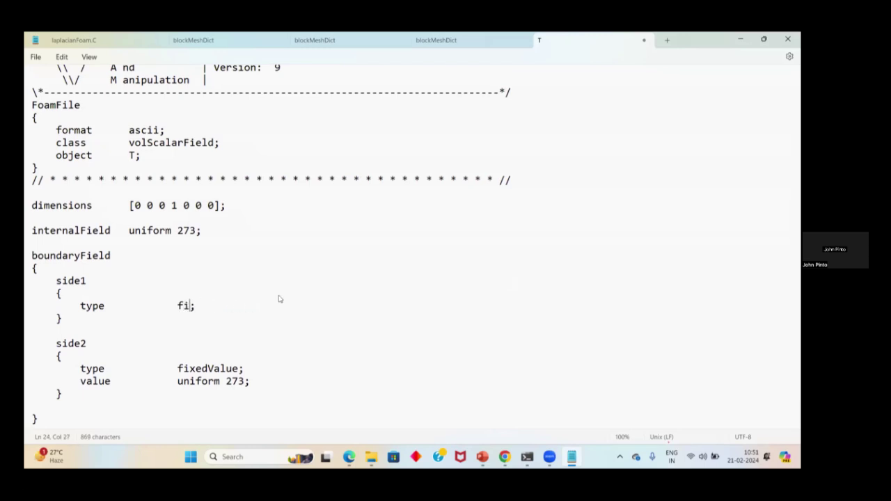
pyautogui.write('lue')
# Add a value entry of uniform 0 beneath the type line in the side1 boundary of the T file
pyautogui.press('Return')
pyautogui.press('Return')
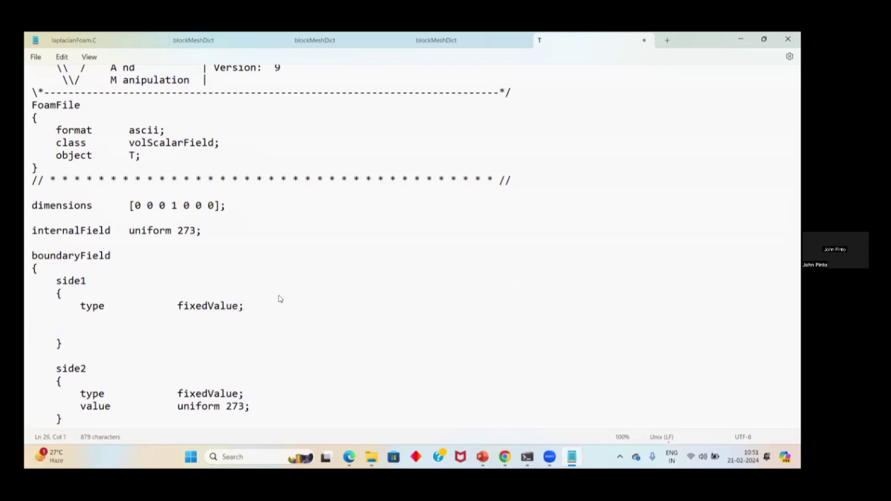
pyautogui.press('BackSpace')
pyautogui.press('Tab')
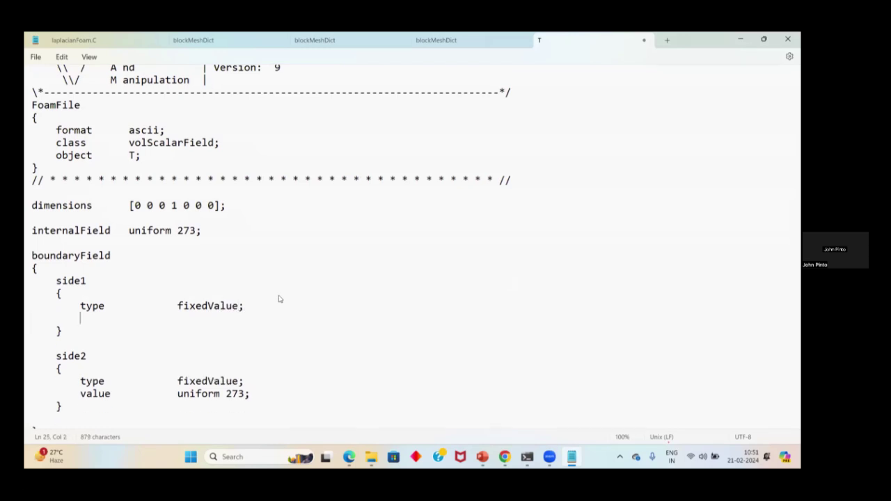
pyautogui.write('value           uniform')
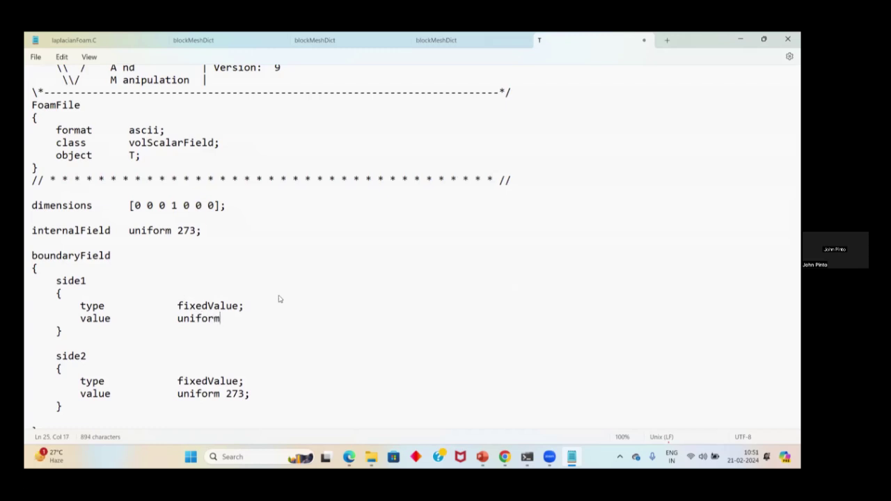
pyautogui.write(' 0;')
# Set the side2 boundary's value to uniform 0 in the T file
pyautogui.click(244, 394)
pyautogui.press('BackSpace')
pyautogui.press('BackSpace')
pyautogui.press('BackSpace')
pyautogui.write('0')
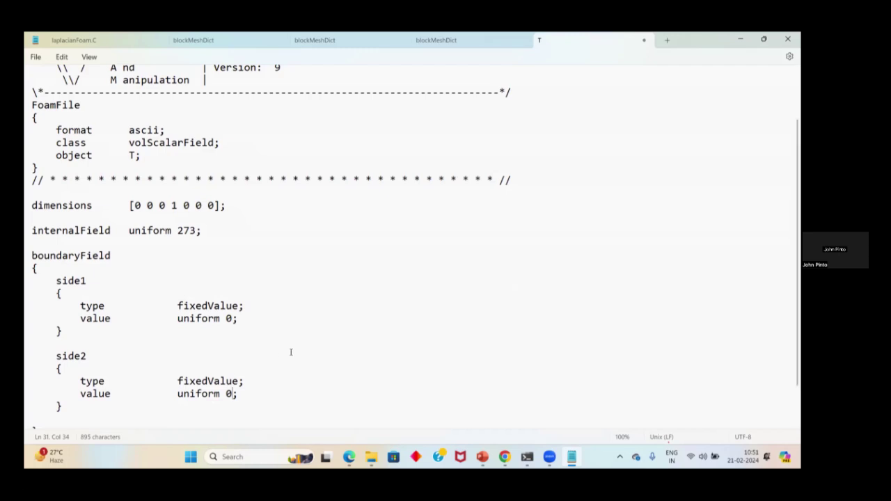
# Set internalField to uniform 0 and save the T file
pyautogui.scroll(-1, 300, 349)
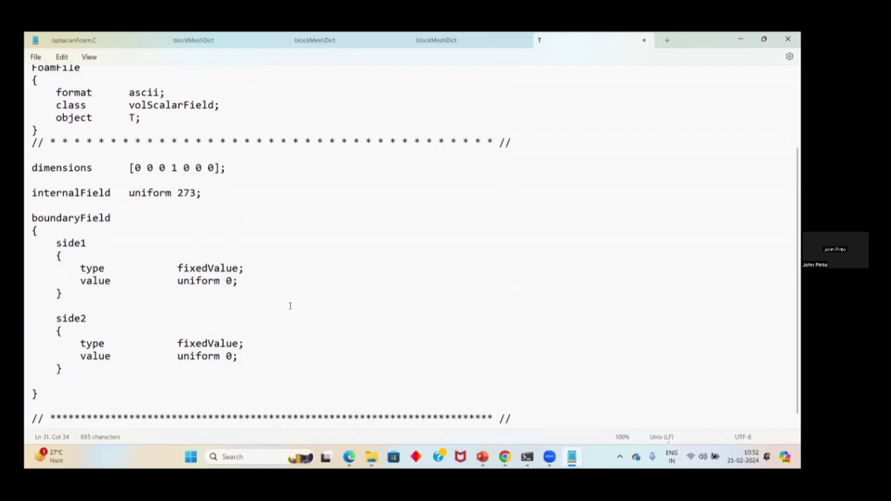
pyautogui.click(195, 193)
pyautogui.press('BackSpace')
pyautogui.press('BackSpace')
pyautogui.press('BackSpace')
pyautogui.write('0')
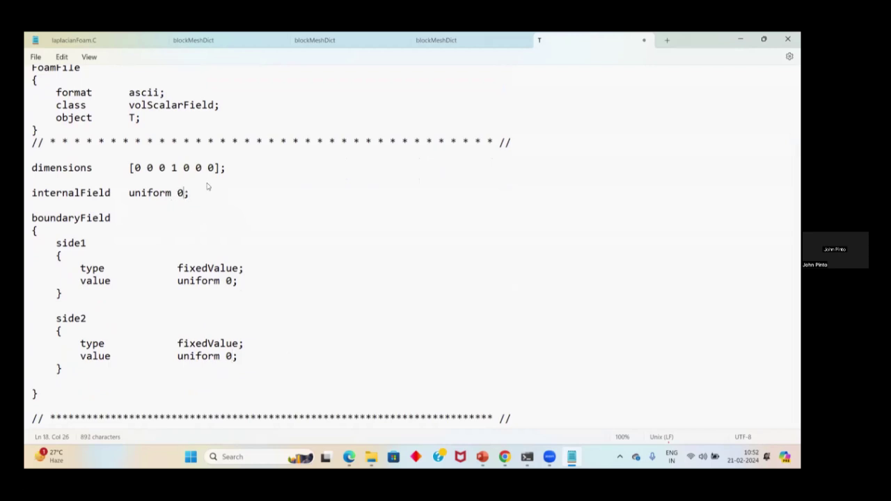
pyautogui.hotkey('ctrl', 's')
pyautogui.moveTo(199, 193); pyautogui.dragTo(36, 193)
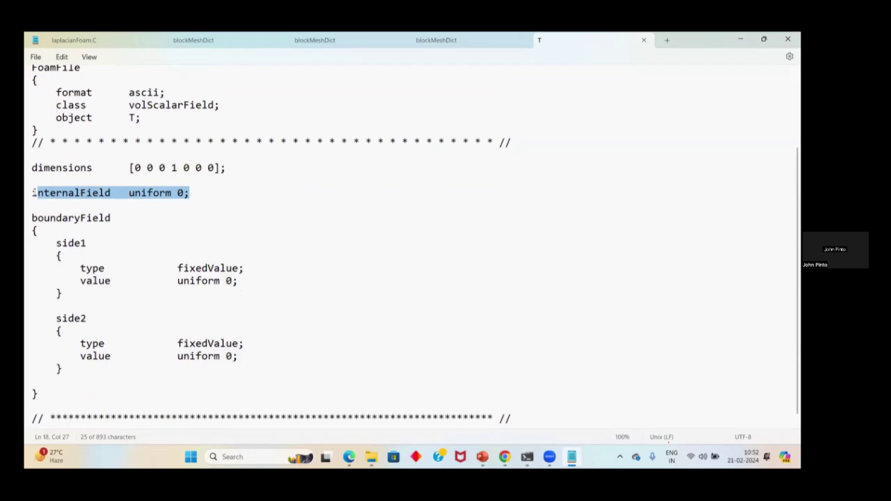
pyautogui.click(252, 286)
pyautogui.moveTo(253, 288); pyautogui.dragTo(167, 266)
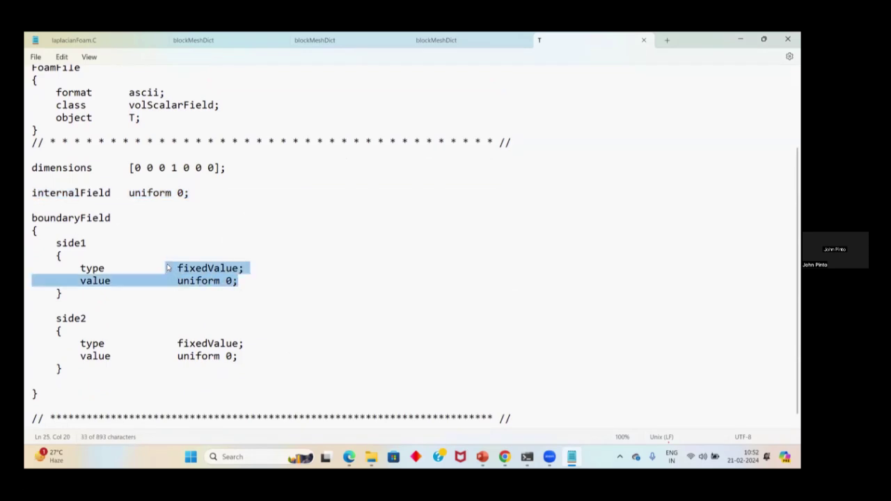
pyautogui.moveTo(239, 355); pyautogui.dragTo(91, 319)
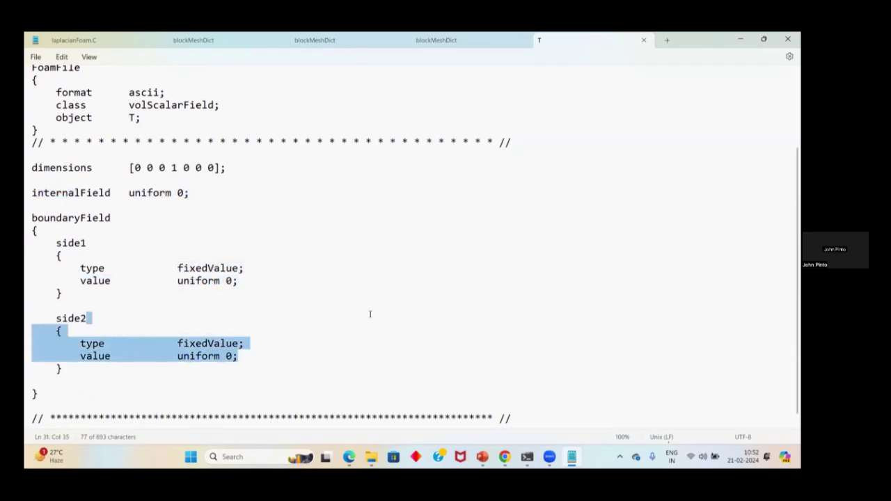
pyautogui.click(368, 313)
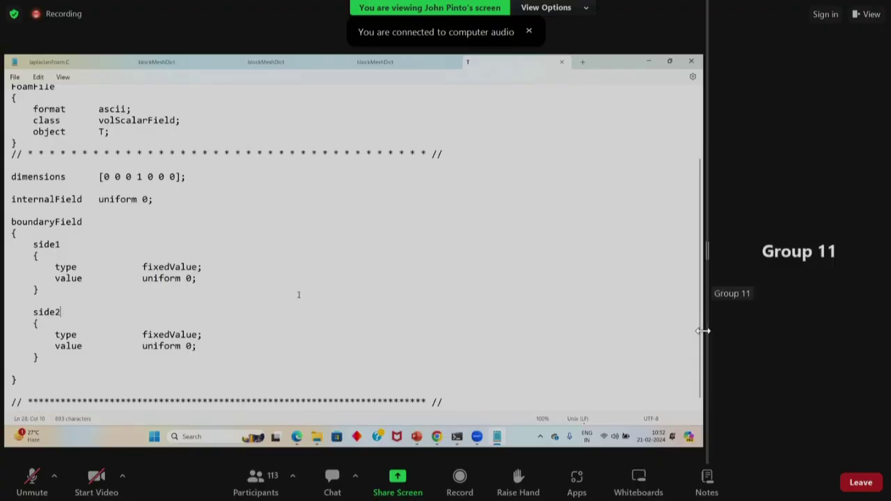
pyautogui.moveTo(706, 325); pyautogui.dragTo(752, 325)
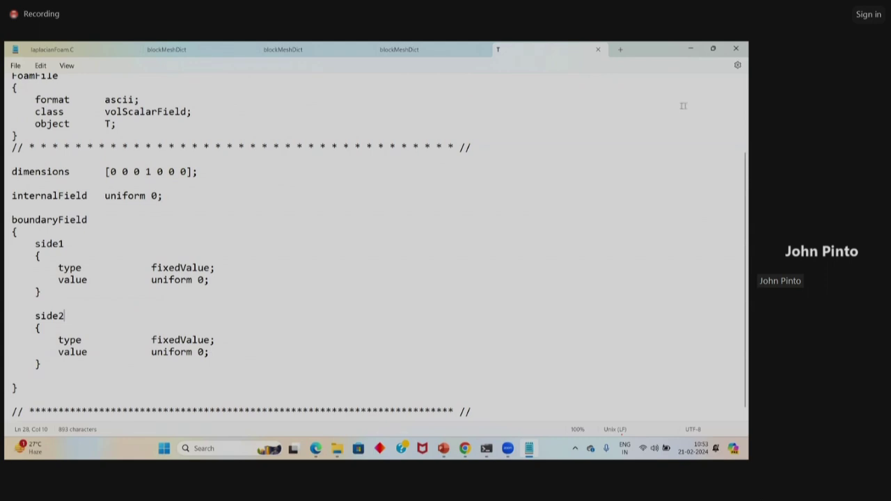
# Close the T file and open constant/transportProperties in Notepad from the case1 terminal
pyautogui.click(736, 48)
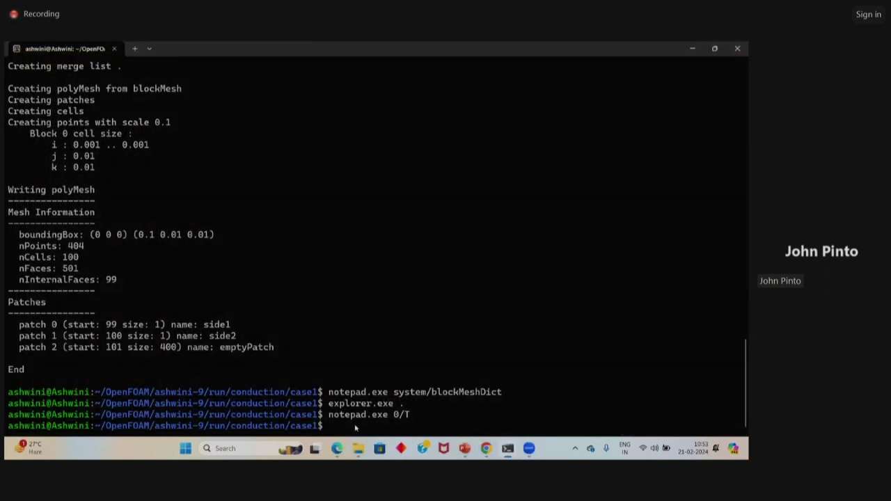
pyautogui.press('Up')
pyautogui.press('BackSpace')
pyautogui.press('BackSpace')
pyautogui.press('BackSpace')
pyautogui.write('constant/')
pyautogui.write('th')
pyautogui.press('BackSpace')
pyautogui.press('Tab')
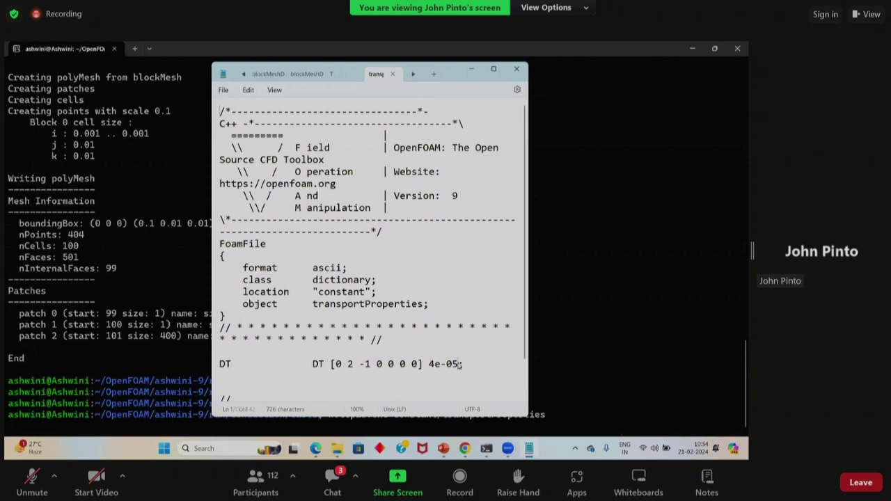
# Set the diffusivity DT to 1.1534e-4 in transportProperties, save the file and close it
pyautogui.click(455, 359)
pyautogui.press('BackSpace')
pyautogui.press('BackSpace')
pyautogui.press('BackSpace')
pyautogui.press('BackSpace')
pyautogui.press('BackSpace')
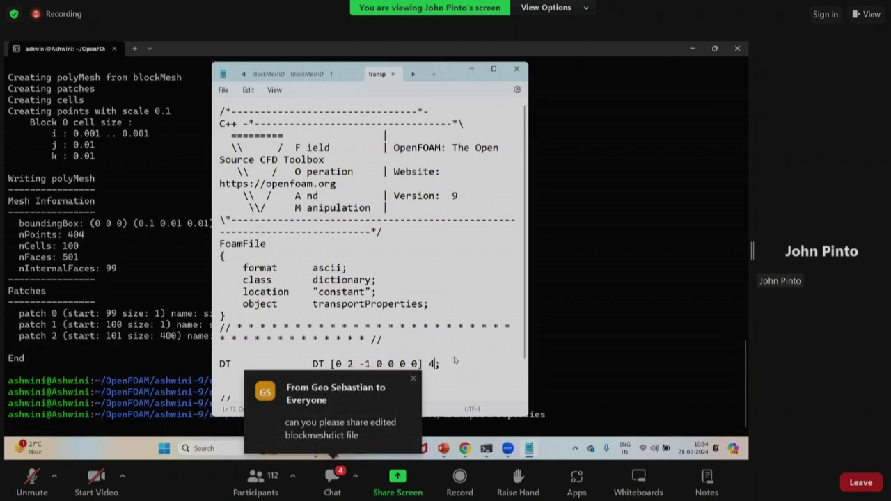
pyautogui.write('1.15')
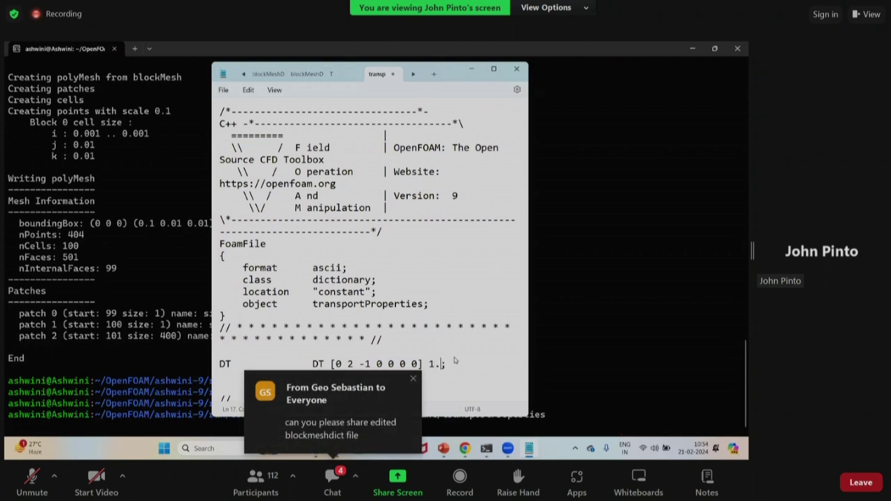
pyautogui.write('54e-4')
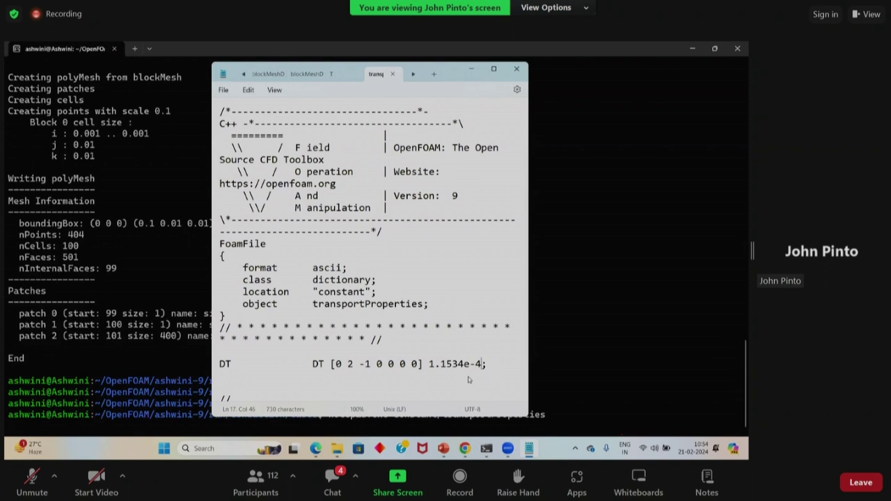
pyautogui.moveTo(483, 364); pyautogui.dragTo(428, 369)
pyautogui.click(516, 69)
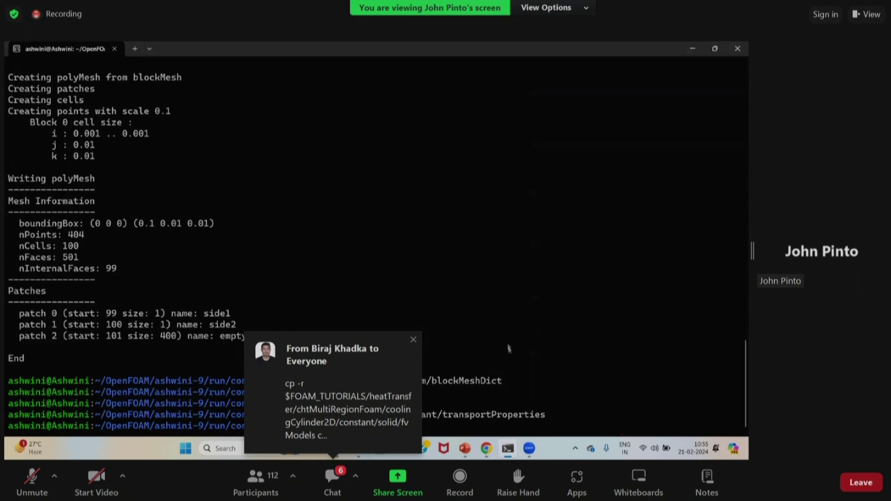
# Copy fvModels from $FOAM_TUTORIALS/heatTransfer/chtMultiRegionFoam/coolingCylinder2D/constant/solid into the case's constant folder with cp -r
pyautogui.write('cp')
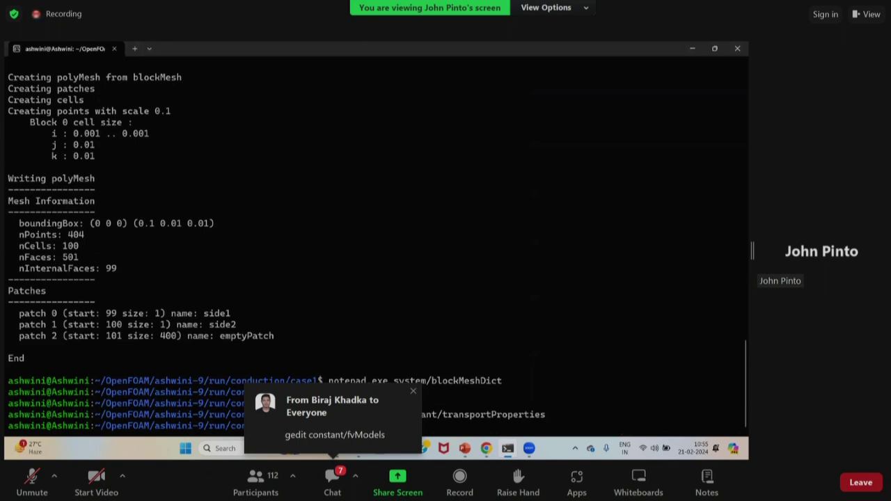
pyautogui.write('_TU')
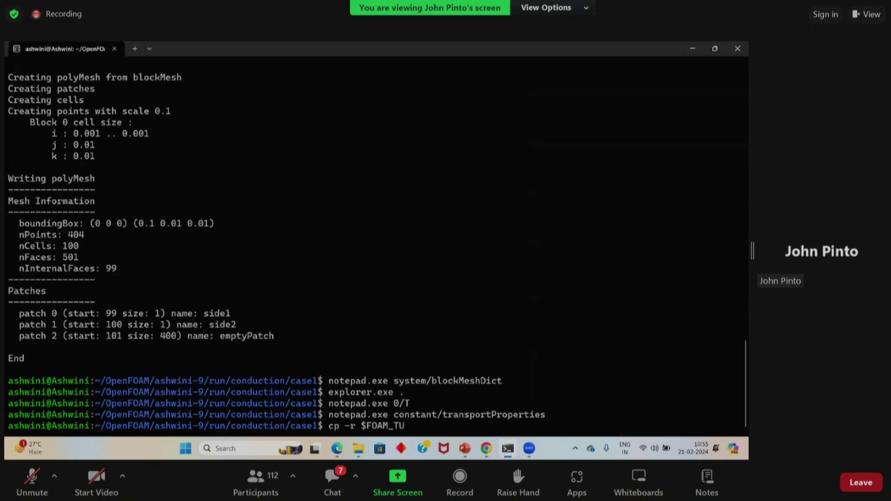
pyautogui.write('TORIALS/heatTransfer/c')
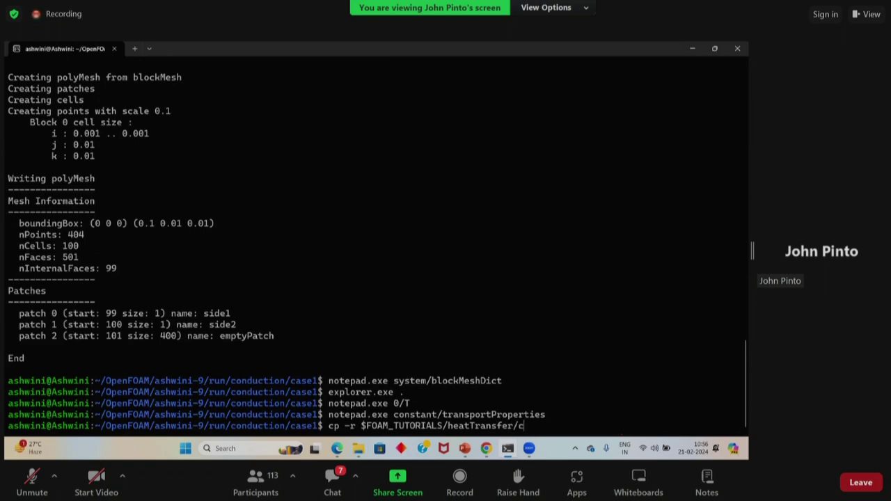
pyautogui.write('htMultiRegion')
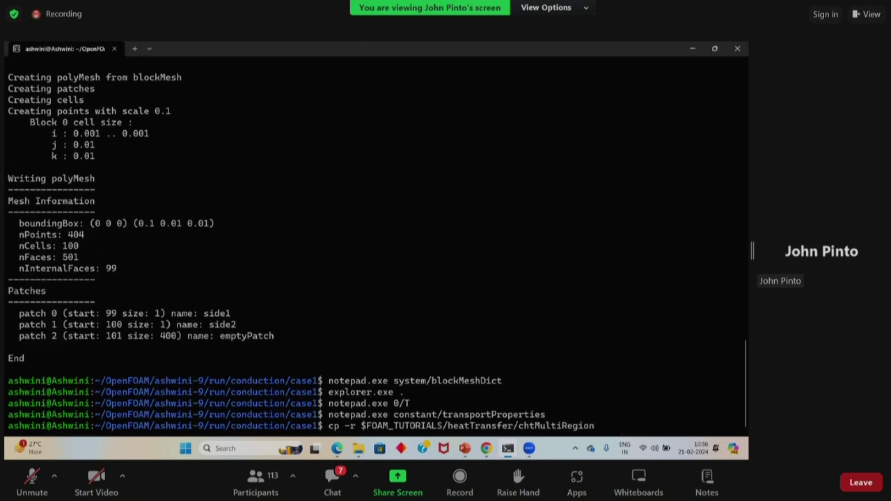
pyautogui.write('Foam/coolingCylinder')
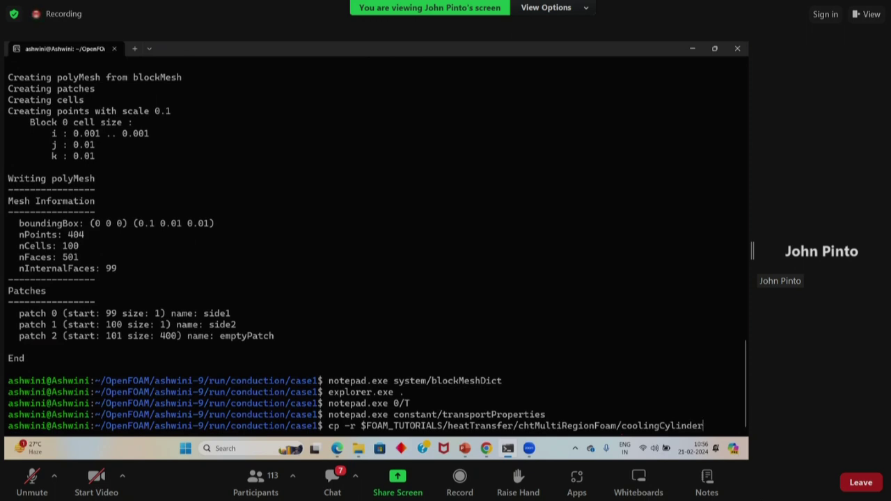
pyautogui.write('2D/constant')
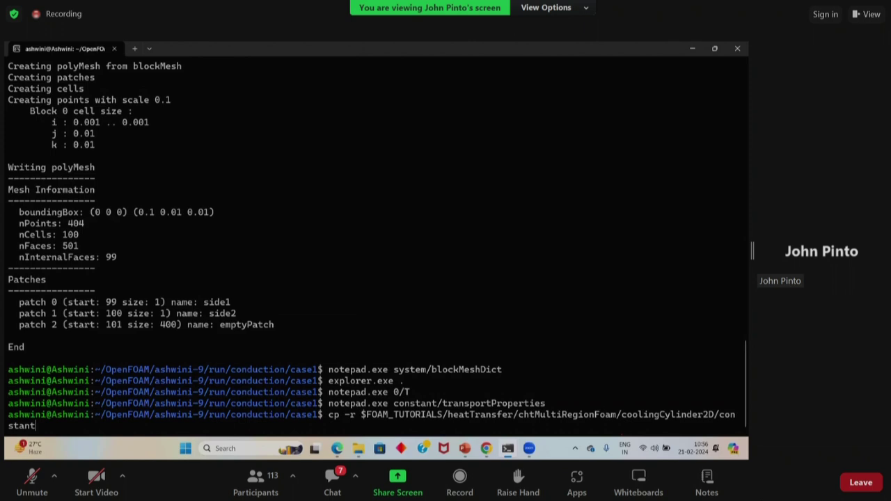
pyautogui.write('/solind/')
pyautogui.press('BackSpace')
pyautogui.press('BackSpace')
pyautogui.press('BackSpace')
pyautogui.write('d/fvModels')
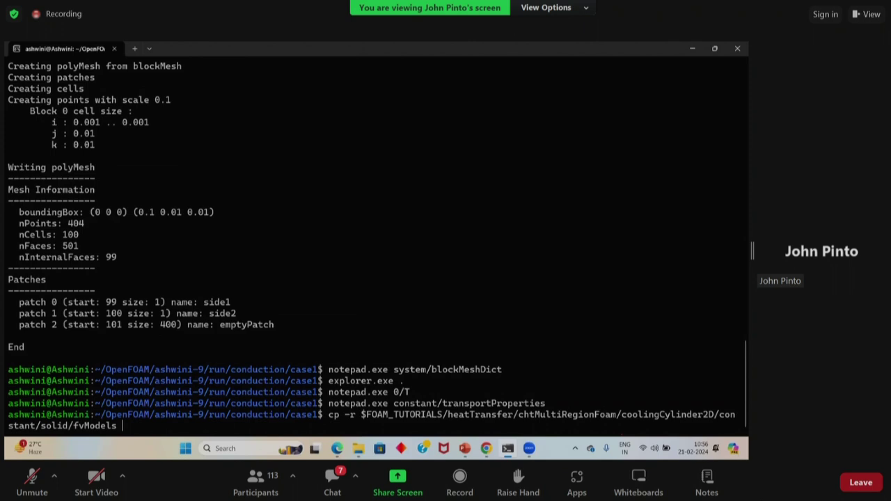
pyautogui.write('constant/')
pyautogui.press('Return')
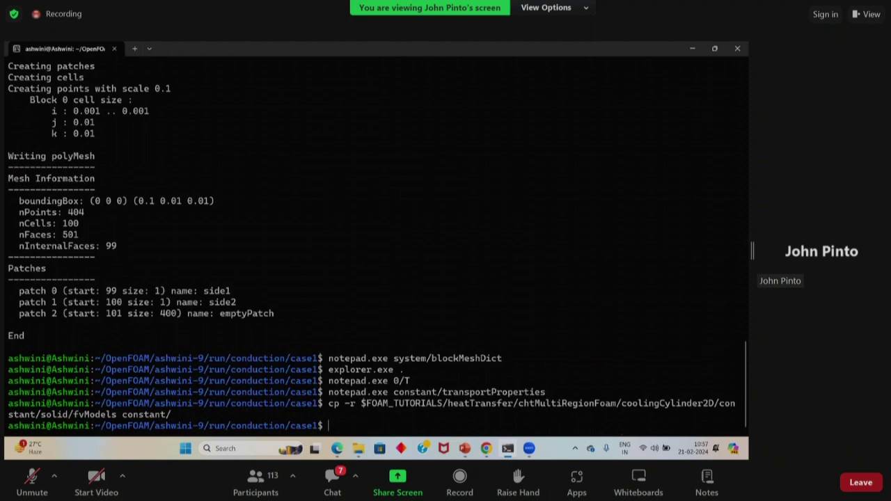
# List the contents of the case's constant folder and return to the case1 directory
pyautogui.write('cd con')
pyautogui.press('Tab')
pyautogui.press('Return')
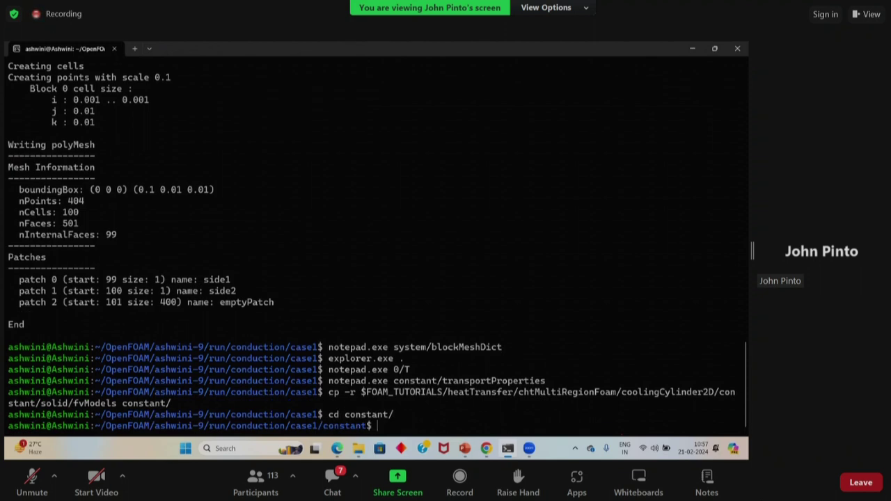
pyautogui.write('ls')
pyautogui.press('Return')
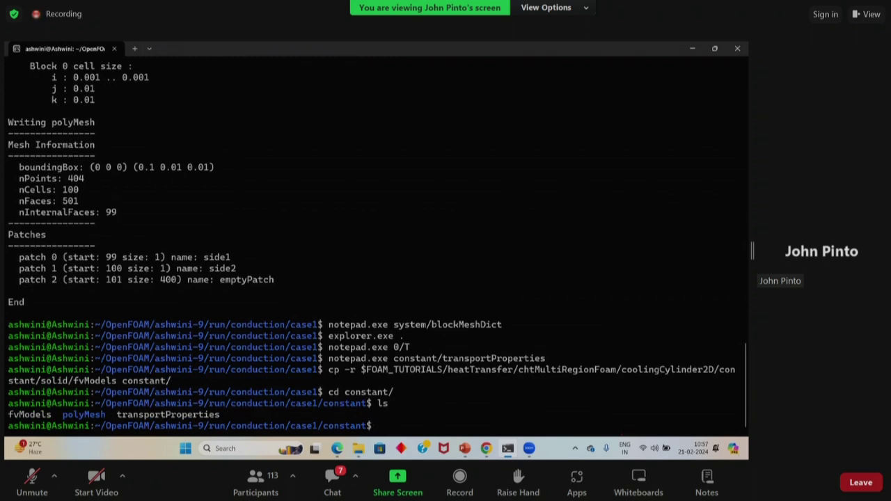
pyautogui.write('cd ..')
pyautogui.press('Return')
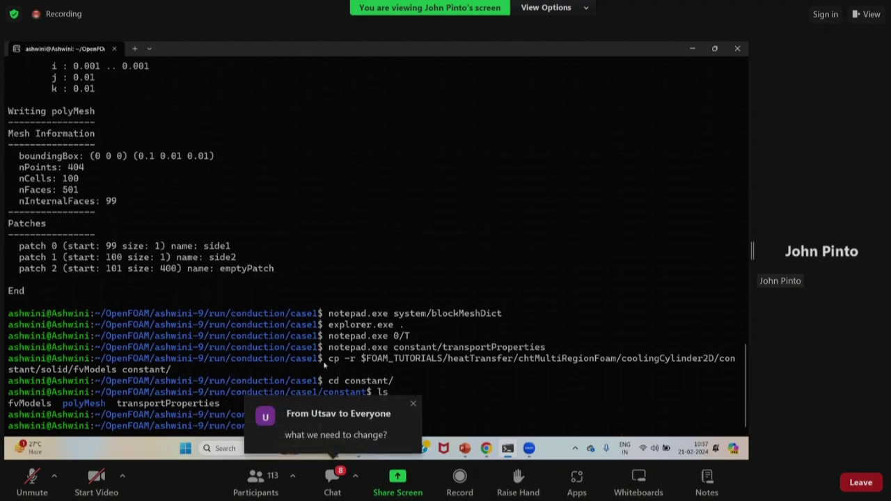
pyautogui.moveTo(327, 360); pyautogui.dragTo(175, 375)
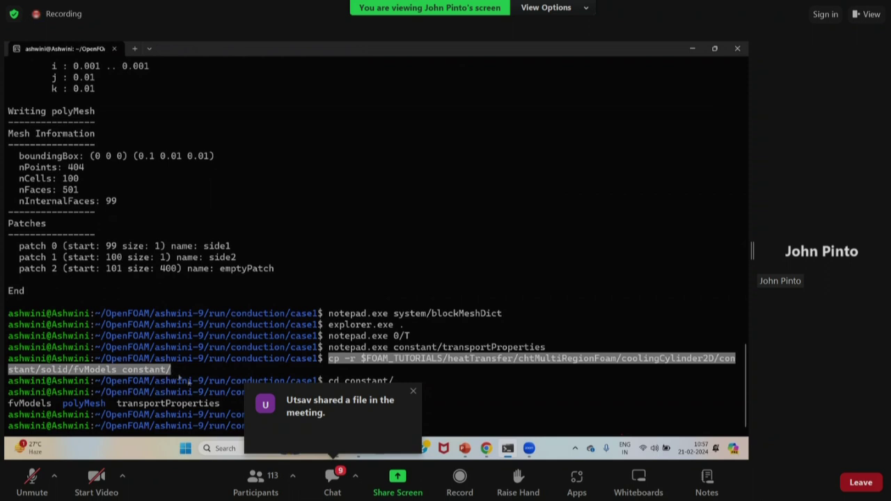
pyautogui.hotkey('ctrl', 'c')
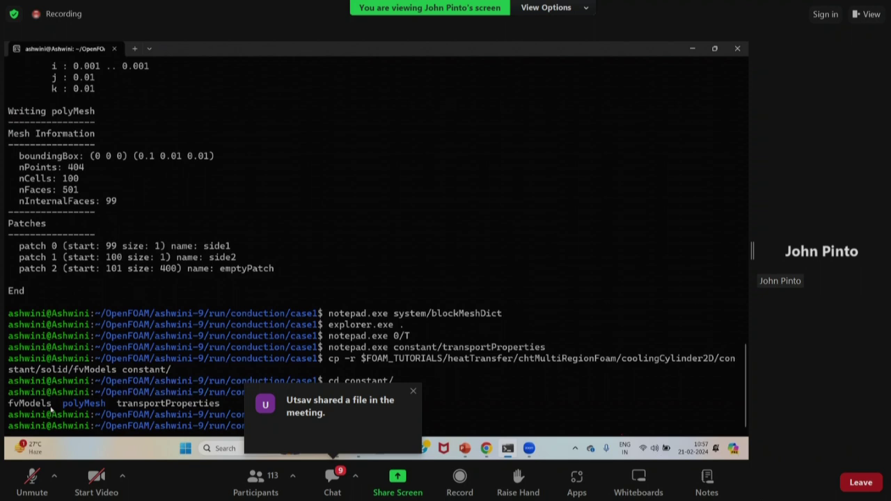
pyautogui.moveTo(56, 410); pyautogui.dragTo(9, 410)
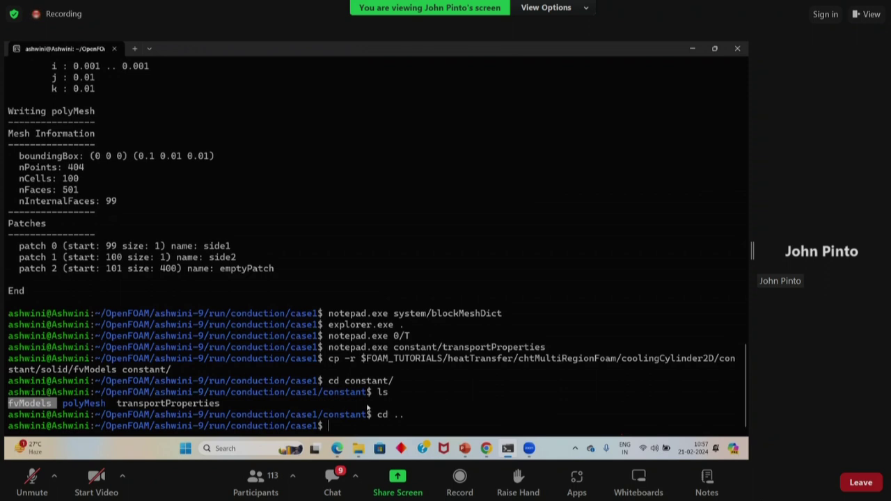
pyautogui.hotkey('ctrl', 'c')
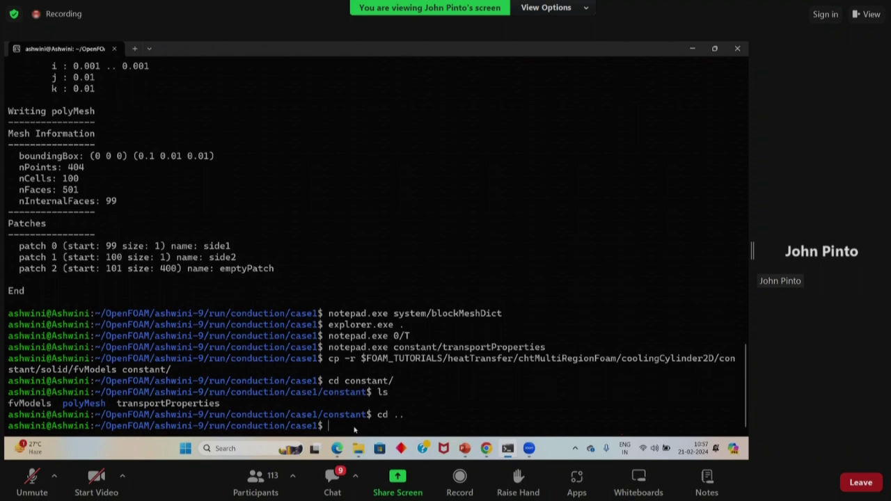
pyautogui.write('notepad.exe system/')
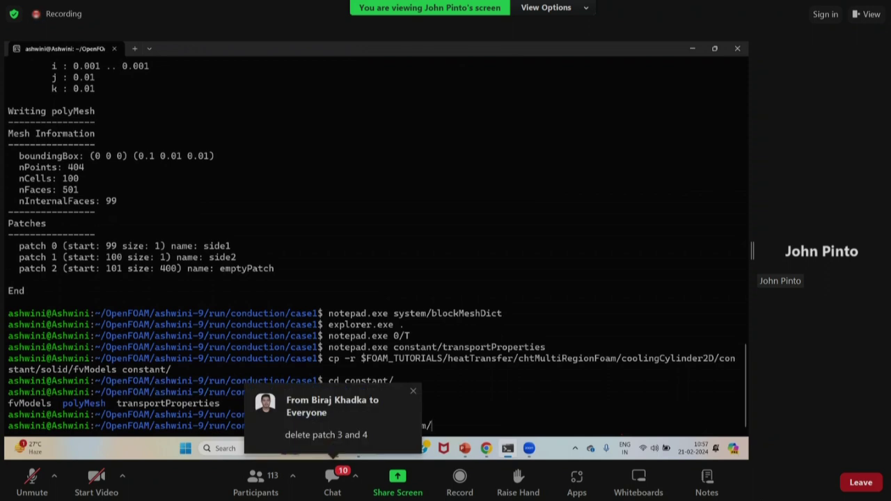
pyautogui.write('fvS')
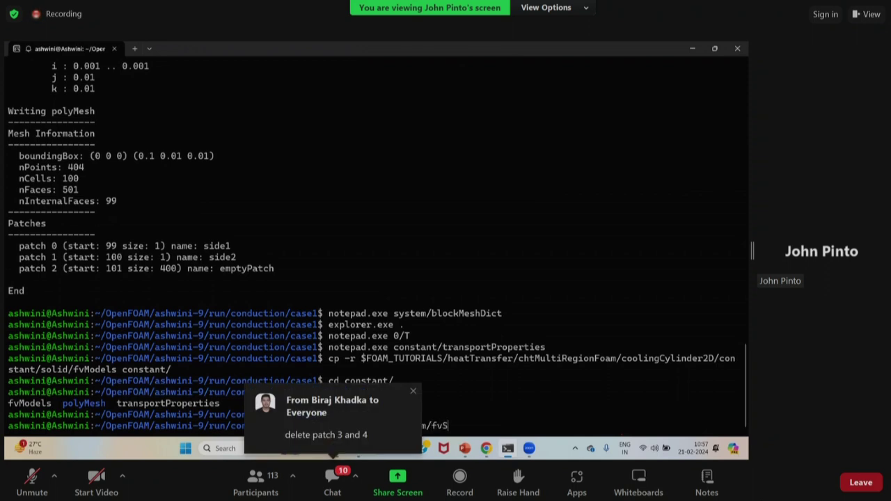
pyautogui.press('BackSpace')
pyautogui.press('BackSpace')
pyautogui.press('BackSpace')
pyautogui.press('BackSpace')
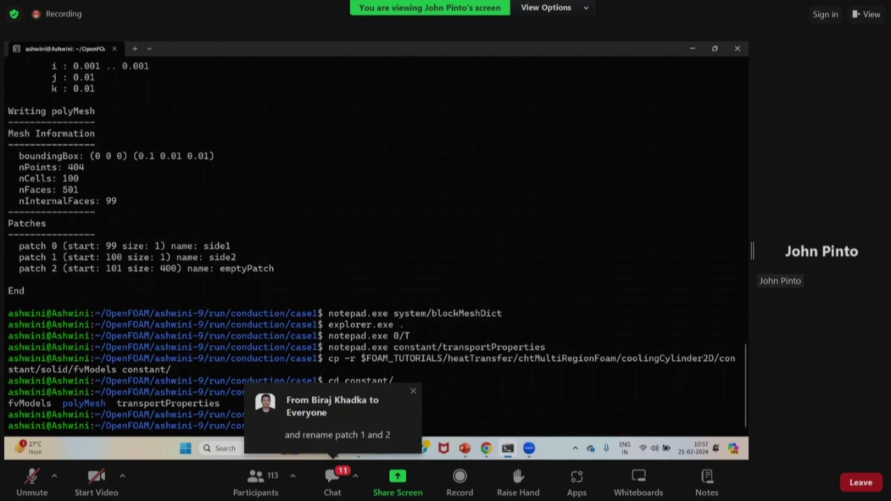
# Open constant/fvModels in Notepad from the case1 terminal
pyautogui.write('ant/fv')
pyautogui.press('Tab')
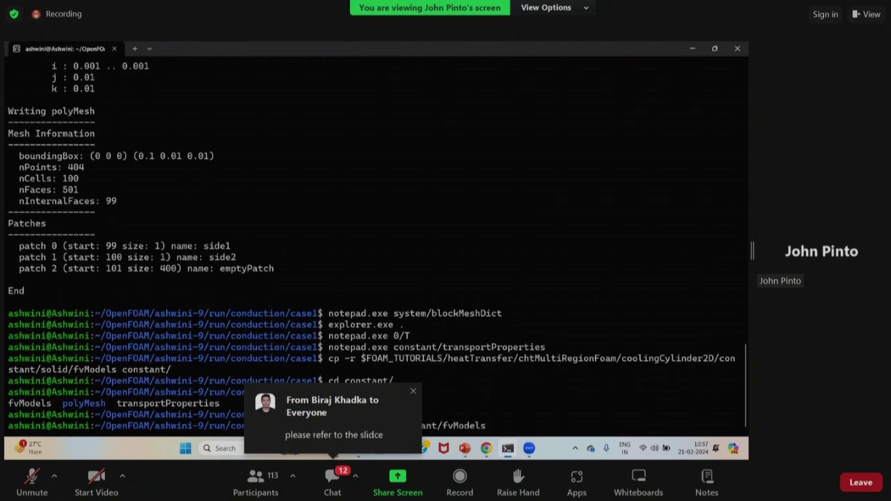
pyautogui.press('Return')
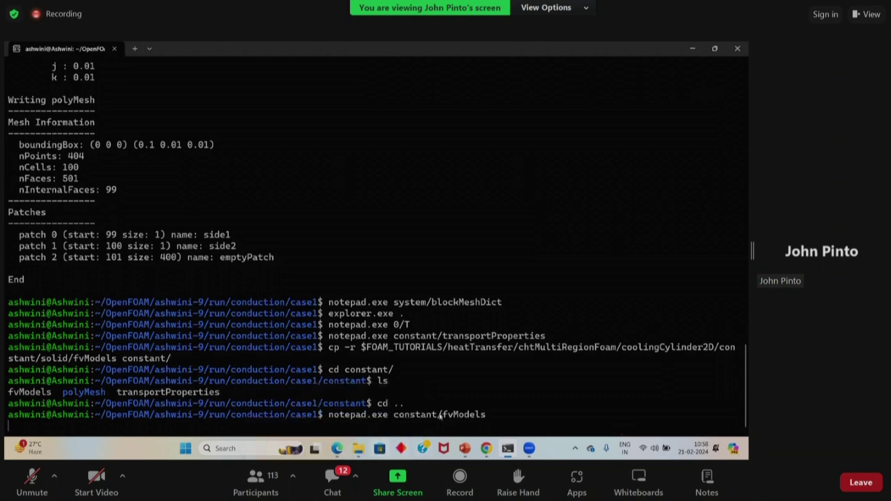
# Switch to Laplacian.pdf in the browser and examine the enlarged slide on adding the heat source in fvModels
pyautogui.click(337, 448)
pyautogui.scroll(-8, 304, 280)
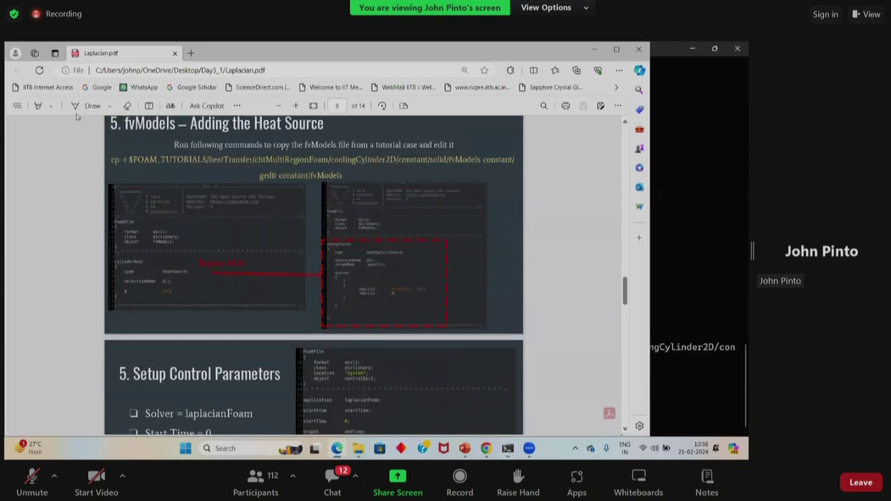
pyautogui.click(294, 106)
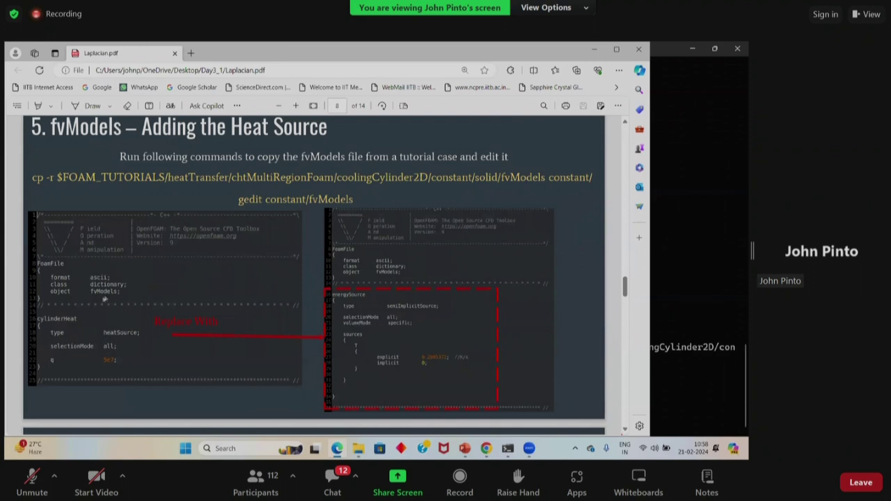
pyautogui.moveTo(232, 179); pyautogui.dragTo(314, 179)
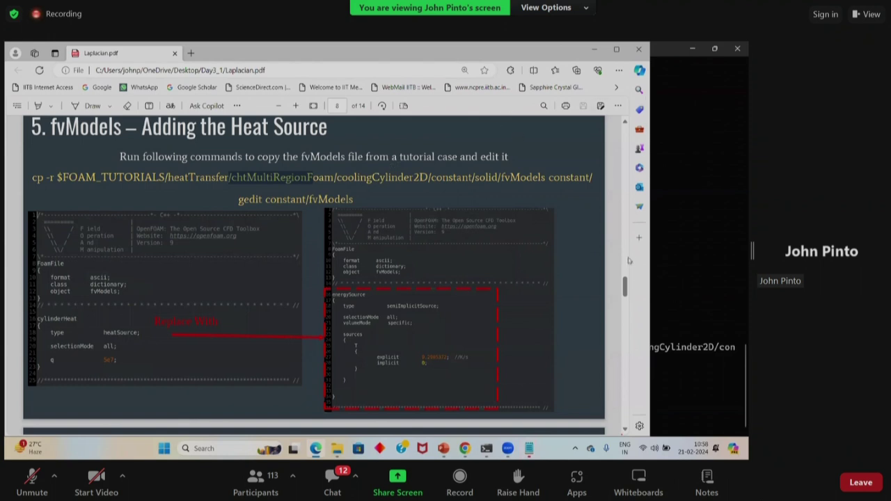
# Switch back to fvModels in Notepad and rename the cylinderHeat entry to energySource
pyautogui.click(529, 448)
pyautogui.scroll(-3, 314, 278)
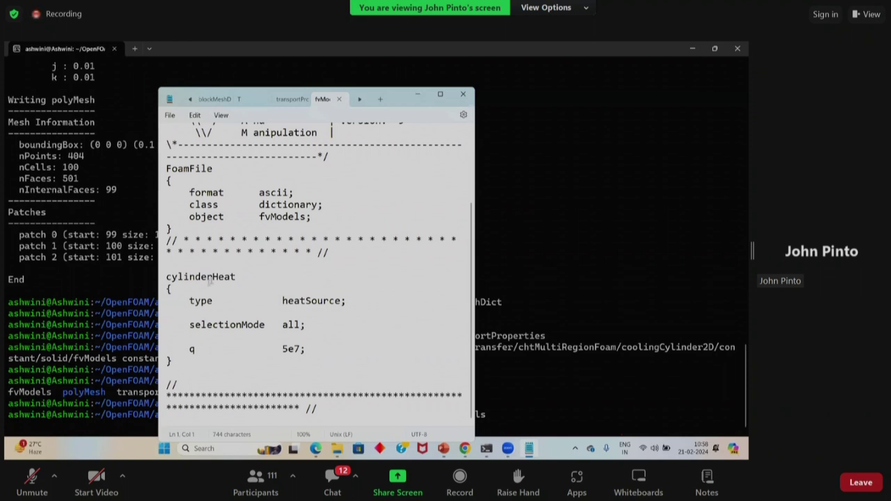
pyautogui.click(237, 277)
pyautogui.press('BackSpace')
pyautogui.press('BackSpace')
pyautogui.press('BackSpace')
pyautogui.press('BackSpace')
pyautogui.press('BackSpace')
pyautogui.press('BackSpace')
pyautogui.press('BackSpace')
pyautogui.press('BackSpace')
pyautogui.press('BackSpace')
pyautogui.press('BackSpace')
pyautogui.press('BackSpace')
pyautogui.press('BackSpace')
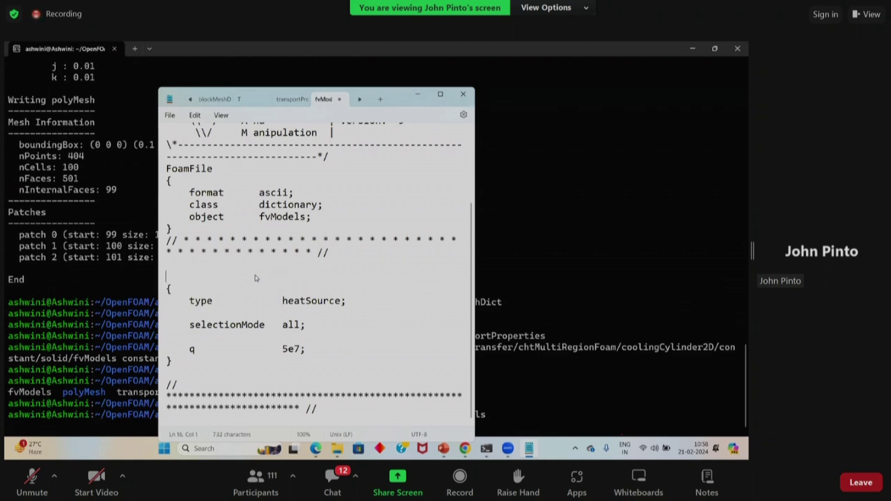
pyautogui.write('energySource')
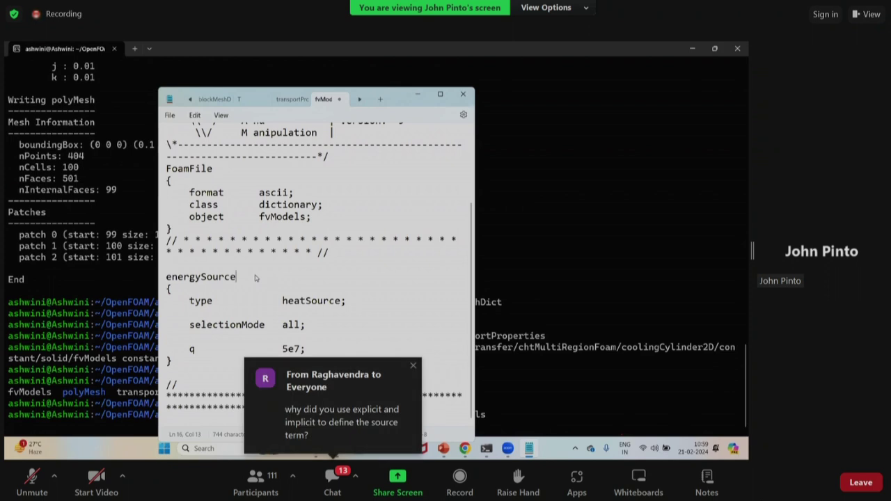
pyautogui.moveTo(237, 276); pyautogui.dragTo(197, 280)
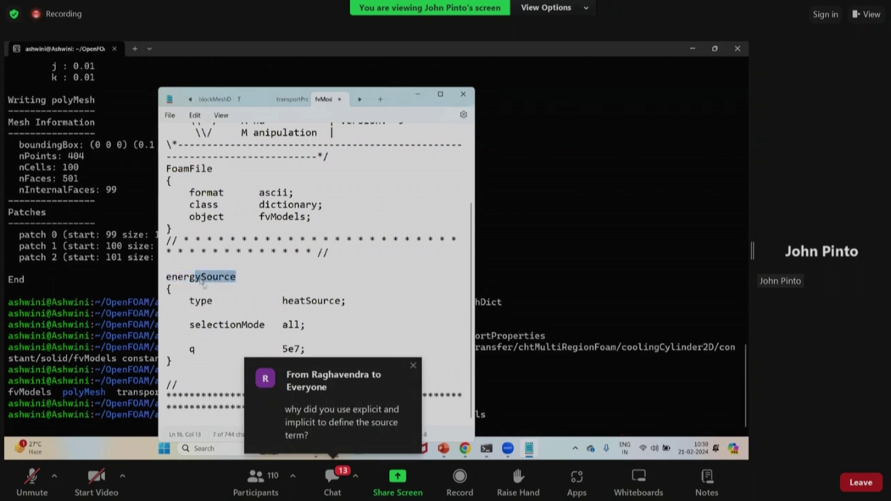
# Change the type of the energySource entry to semiImplicitSource
pyautogui.click(302, 300)
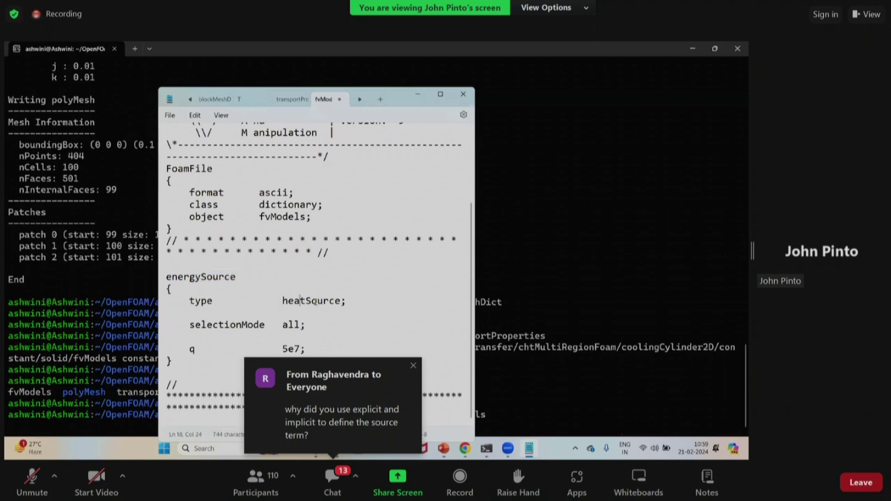
pyautogui.click(342, 301)
pyautogui.press('BackSpace')
pyautogui.press('BackSpace')
pyautogui.press('BackSpace')
pyautogui.press('BackSpace')
pyautogui.press('BackSpace')
pyautogui.press('BackSpace')
pyautogui.press('BackSpace')
pyautogui.press('BackSpace')
pyautogui.press('BackSpace')
pyautogui.press('BackSpace')
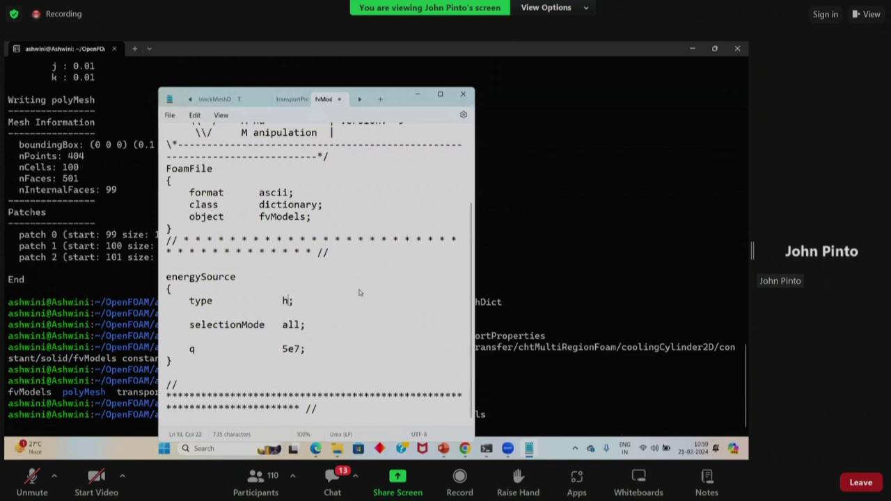
pyautogui.write('semiImplicitSource')
# Add the line "volumeMode specific;" directly below selectionMode in energySource
pyautogui.click(313, 324)
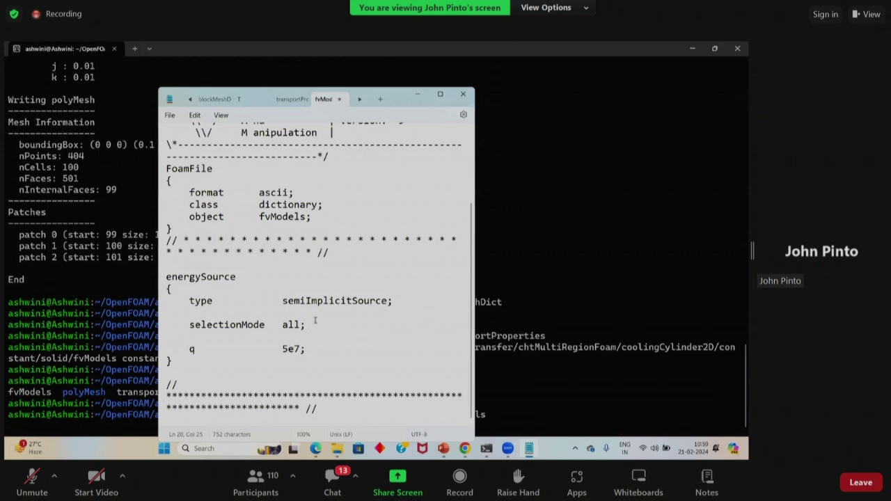
pyautogui.press('Return')
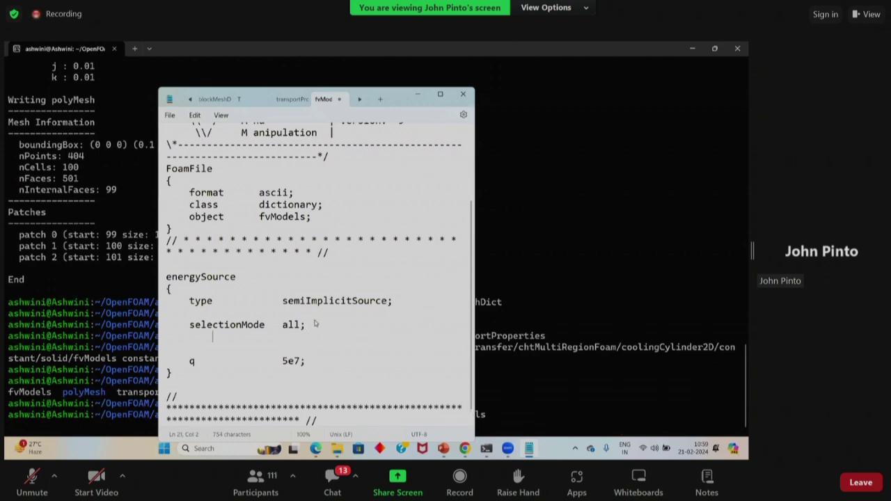
pyautogui.write('volumeMode')
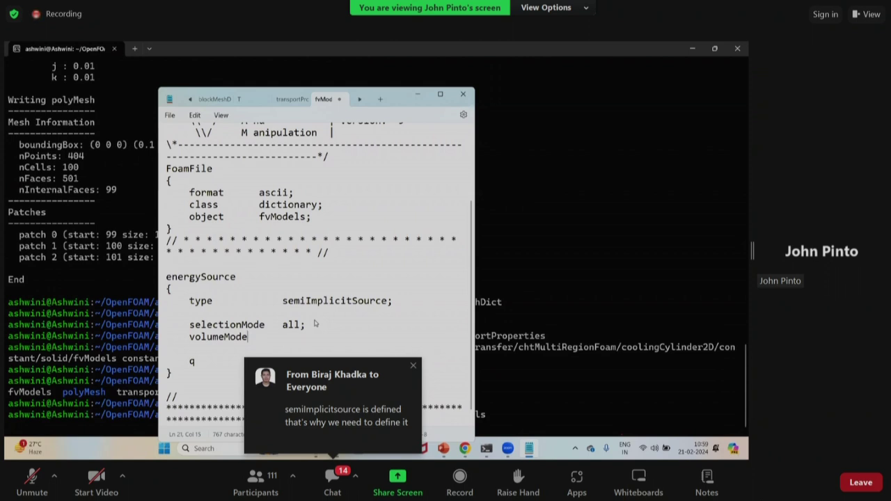
pyautogui.write('    specifi')
pyautogui.write('c')
pyautogui.write(':')
pyautogui.write(';')
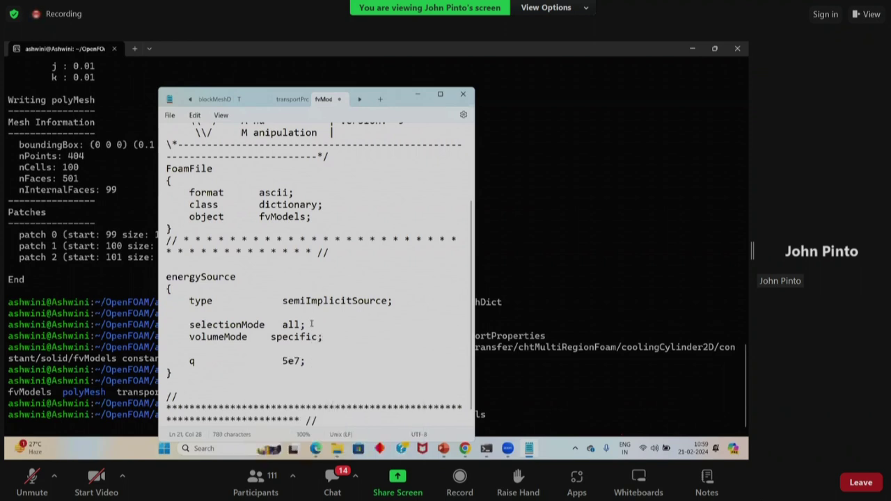
# Replace the q entry in energySource with a sources block and its opening brace
pyautogui.moveTo(308, 361); pyautogui.dragTo(190, 361)
pyautogui.press('BackSpace')
pyautogui.write('sources')
pyautogui.press('Return')
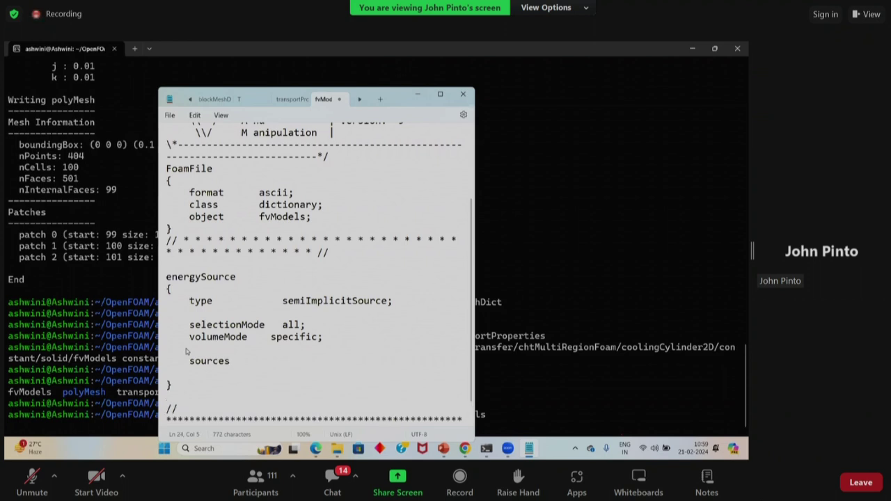
pyautogui.write('{')
pyautogui.press('Return')
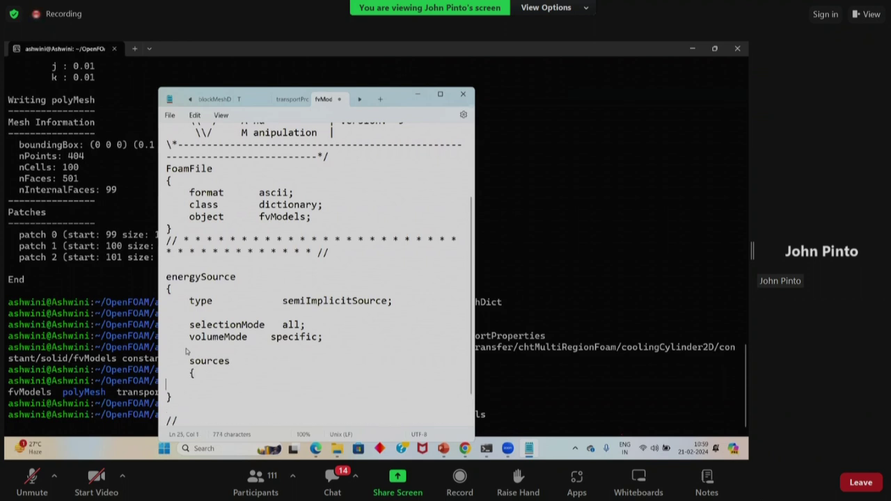
# Start a T sub-block with an opening brace inside sources, leaving room for its entries
pyautogui.press('Tab')
pyautogui.write('T')
pyautogui.press('Return')
pyautogui.press('Tab')
pyautogui.write('{')
pyautogui.press('Return')
pyautogui.press('Return')
pyautogui.scroll(-2, 237, 342)
pyautogui.click(226, 336)
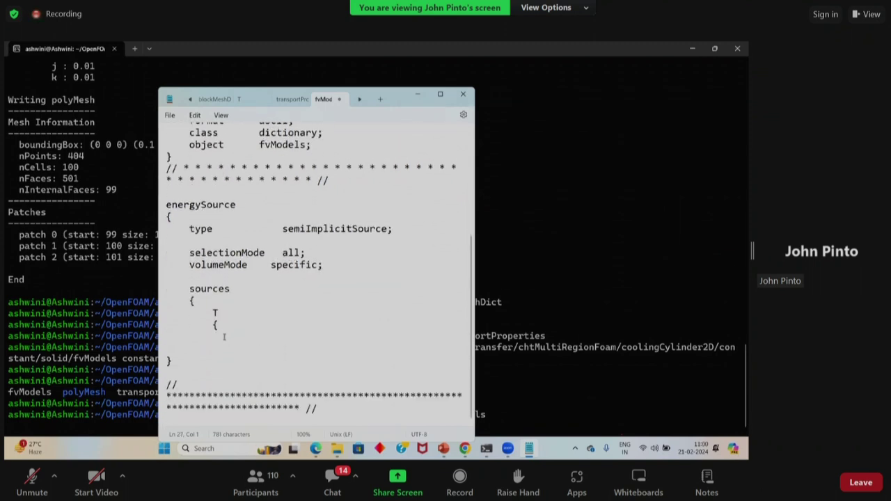
# Enter "explicit 0.2905372; //K/s" and "implicit 0;" in the T sub-block
pyautogui.press('Tab')
pyautogui.write('explicit  0.29')
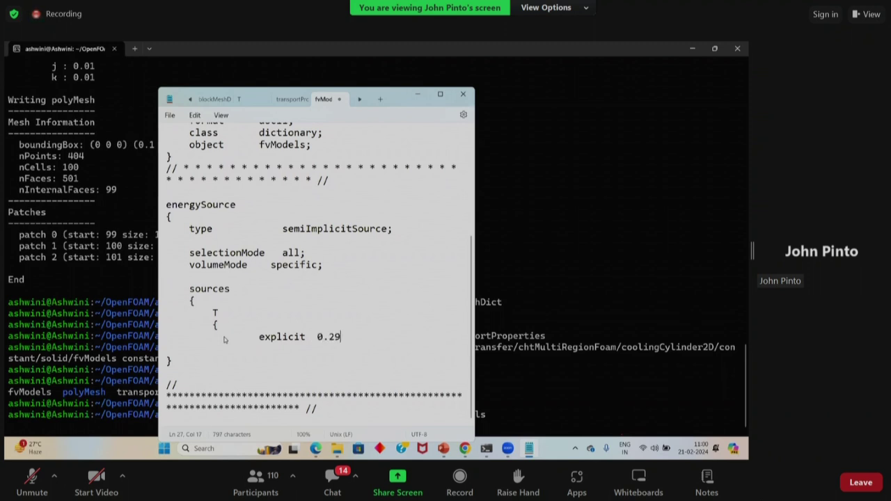
pyautogui.write('05372;  //K/s')
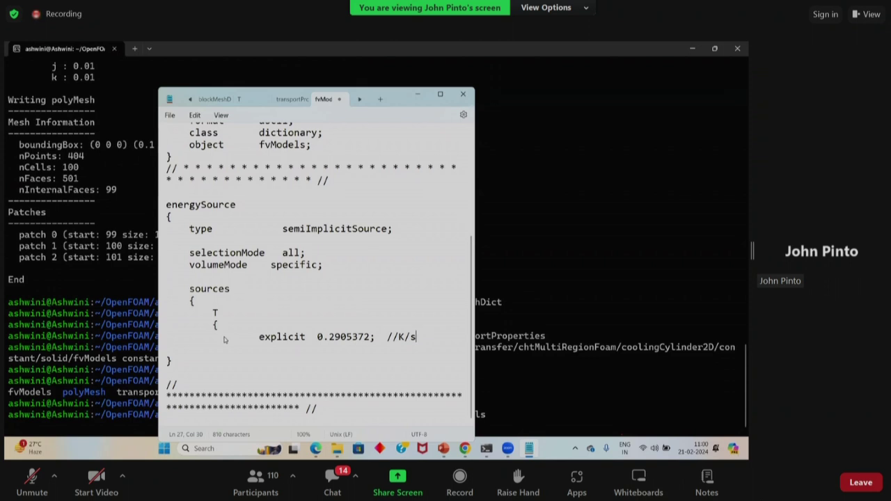
pyautogui.press('Return')
pyautogui.press('Tab')
pyautogui.press('Tab')
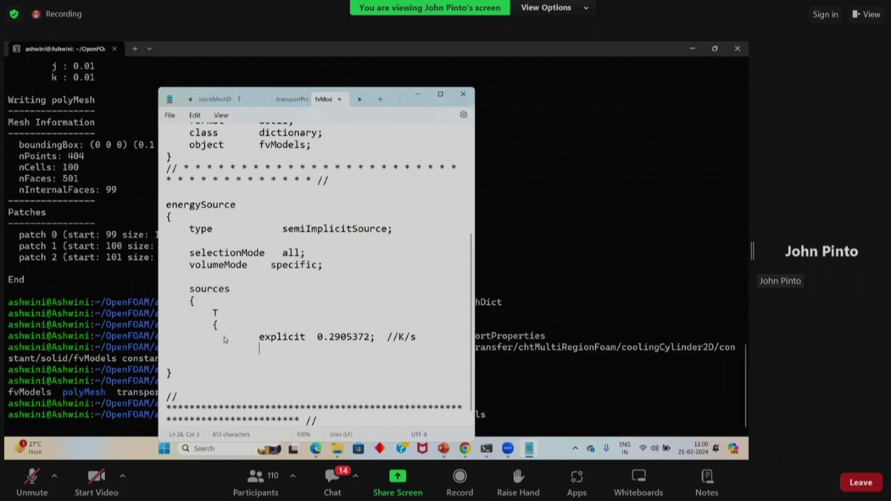
pyautogui.write('implicit  0;')
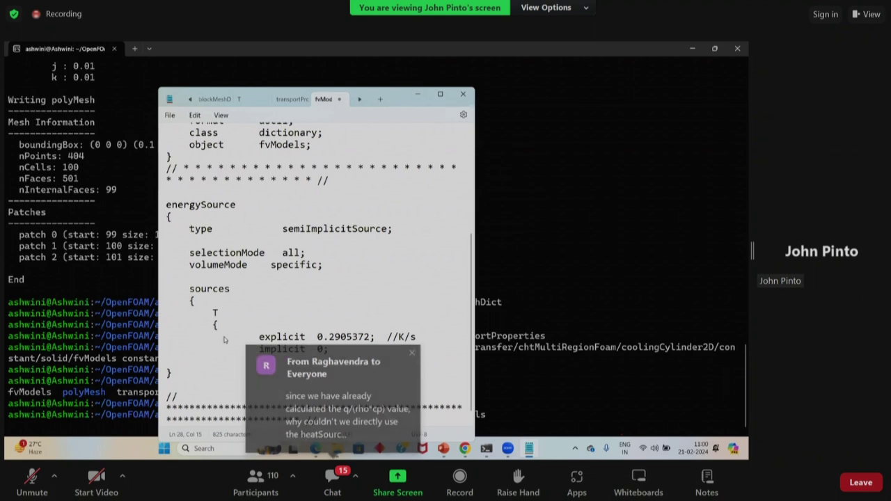
# Close the T sub-block and the sources block with indented closing braces
pyautogui.press('Return')
pyautogui.press('Tab')
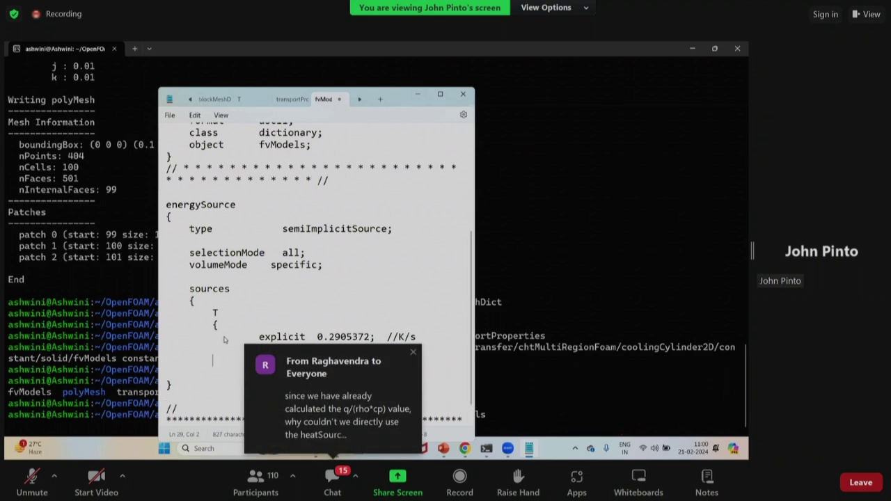
pyautogui.write('}')
pyautogui.press('Return')
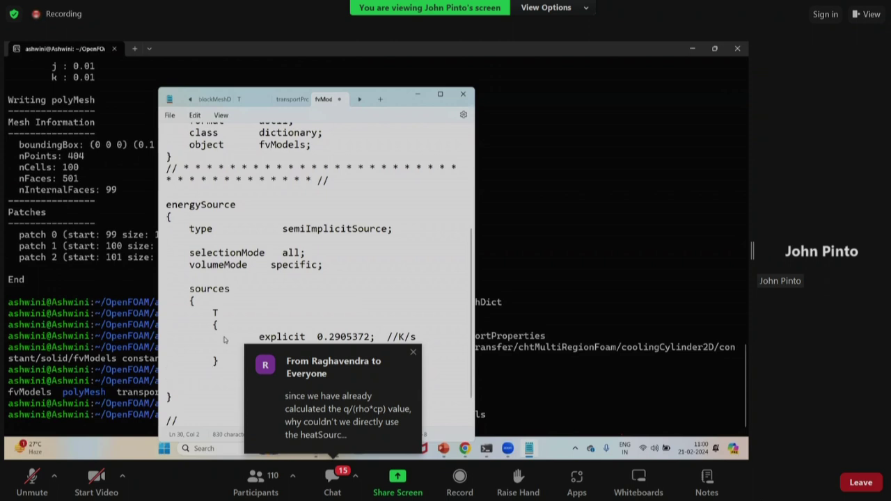
pyautogui.press('Down')
pyautogui.press('Tab')
pyautogui.press('BackSpace')
pyautogui.press('BackSpace')
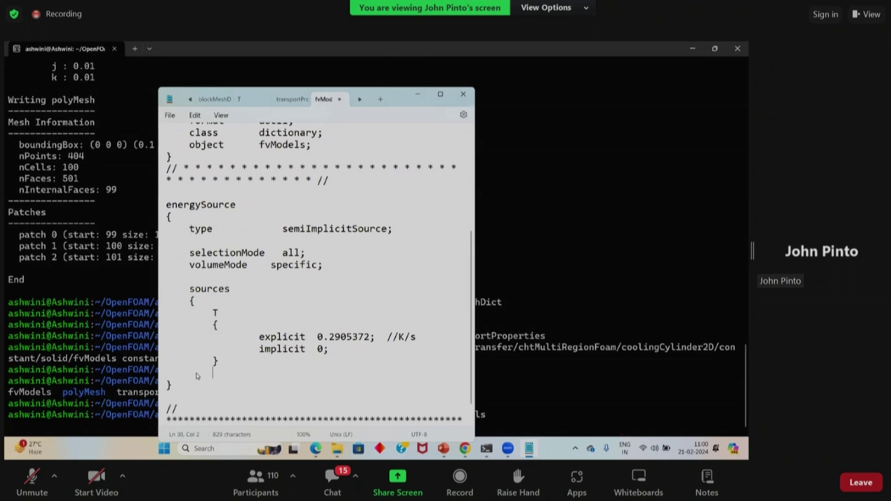
pyautogui.press('Return')
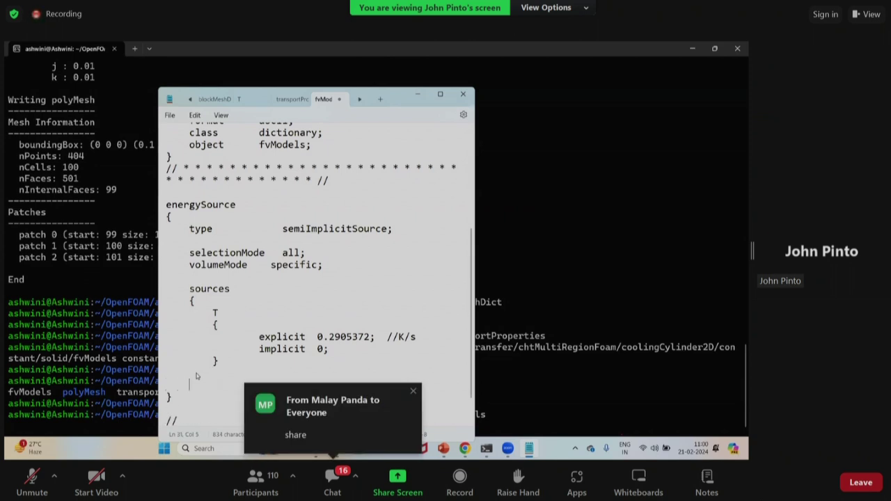
pyautogui.write('}')
# Review the whole energySource block, highlighting its implicit and explicit source entries
pyautogui.moveTo(171, 397); pyautogui.dragTo(162, 209)
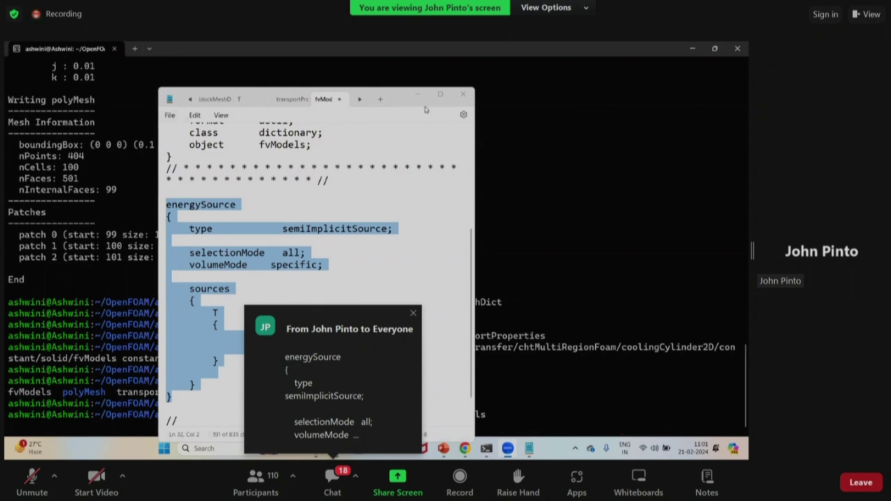
pyautogui.click(374, 291)
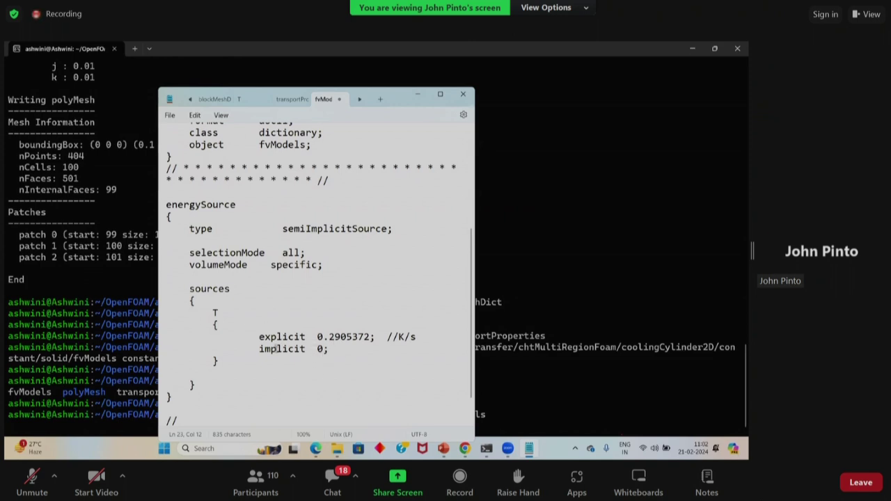
pyautogui.moveTo(336, 350); pyautogui.dragTo(259, 352)
pyautogui.press('Down')
pyautogui.moveTo(376, 339); pyautogui.dragTo(257, 338)
pyautogui.click(351, 357)
pyautogui.scroll(-1, 315, 324)
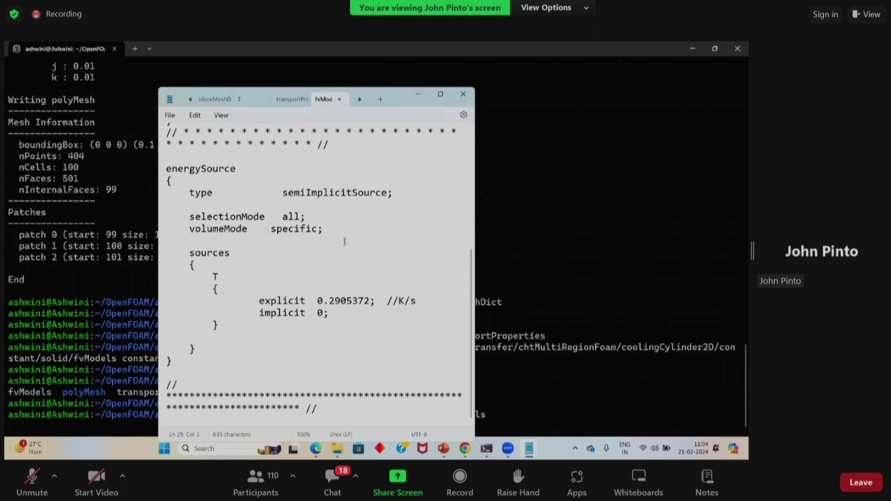
pyautogui.click(342, 230)
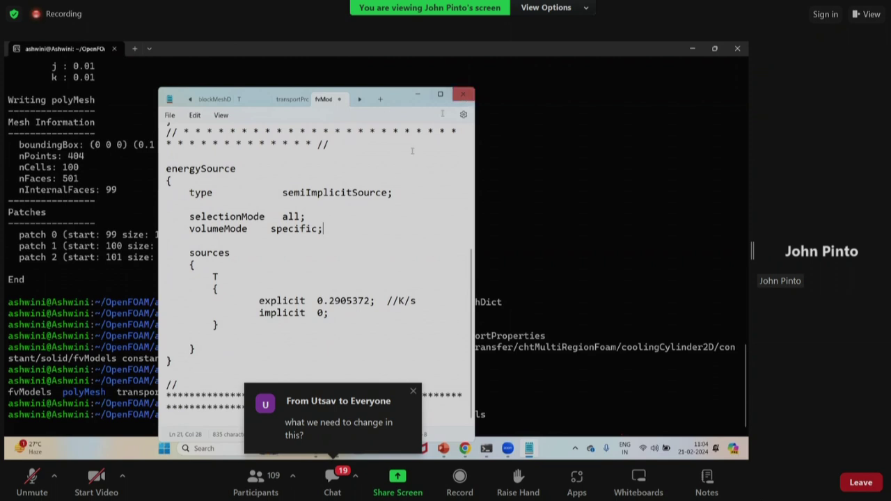
# Close the fvModels file and open system/controlDict in Notepad from the case1 terminal
pyautogui.hotkey('alt', 'F4')
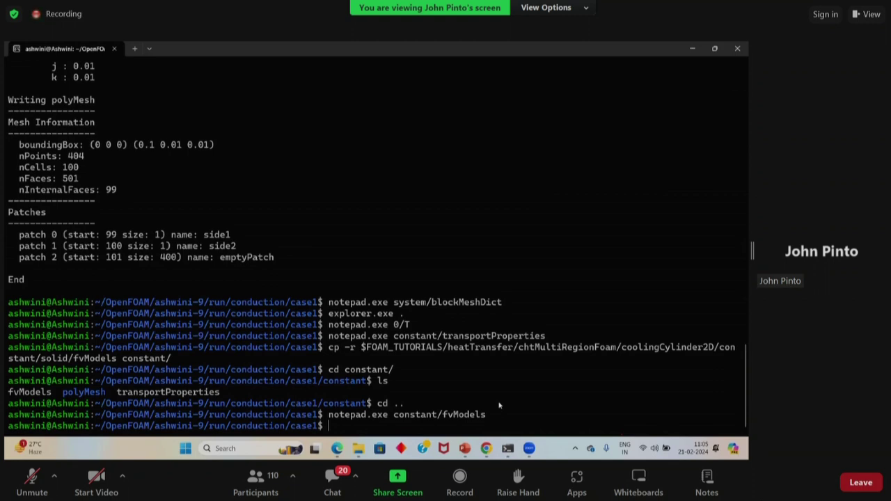
pyautogui.write('notepad.exe ')
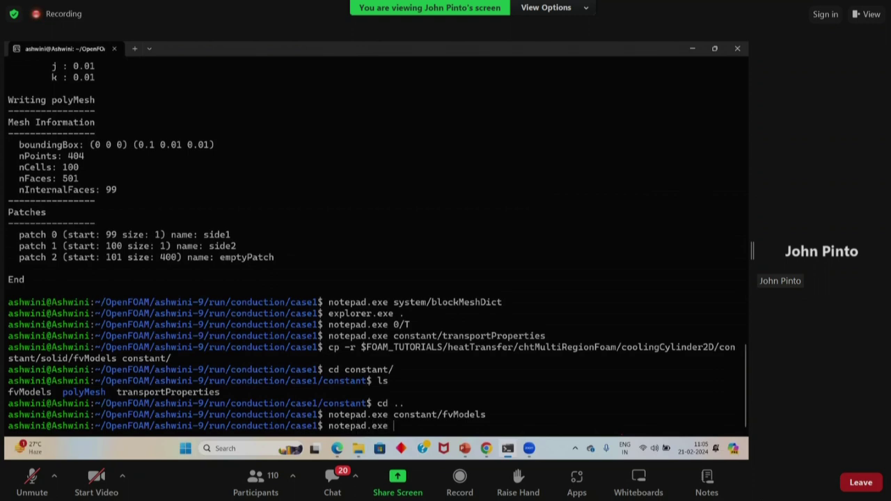
pyautogui.write('sys')
pyautogui.press('Tab')
pyautogui.write('con')
pyautogui.press('Tab')
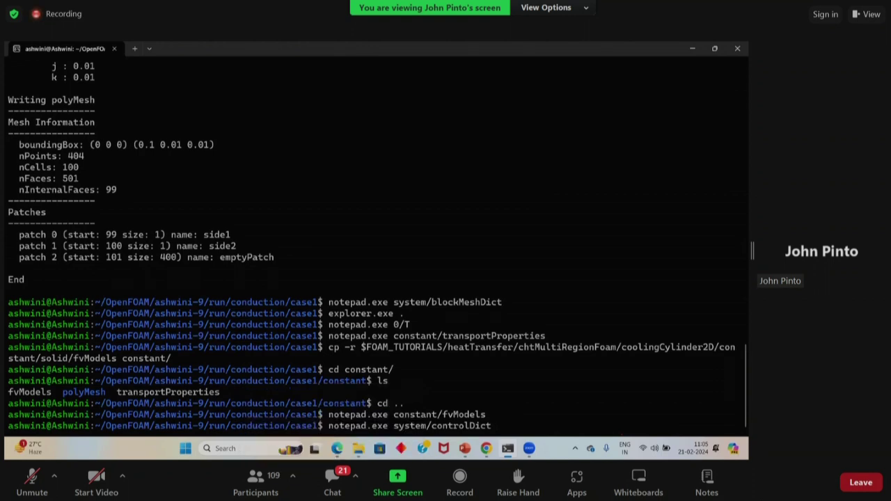
pyautogui.press('Return')
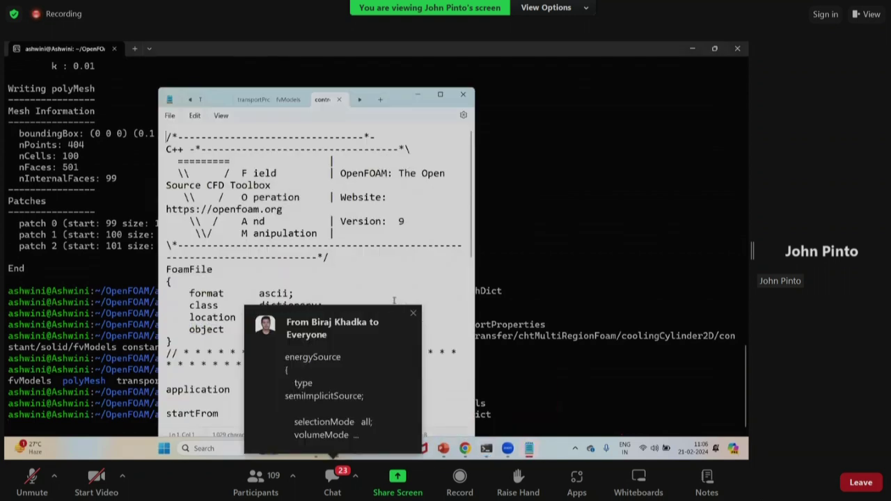
pyautogui.scroll(-3, 317, 278)
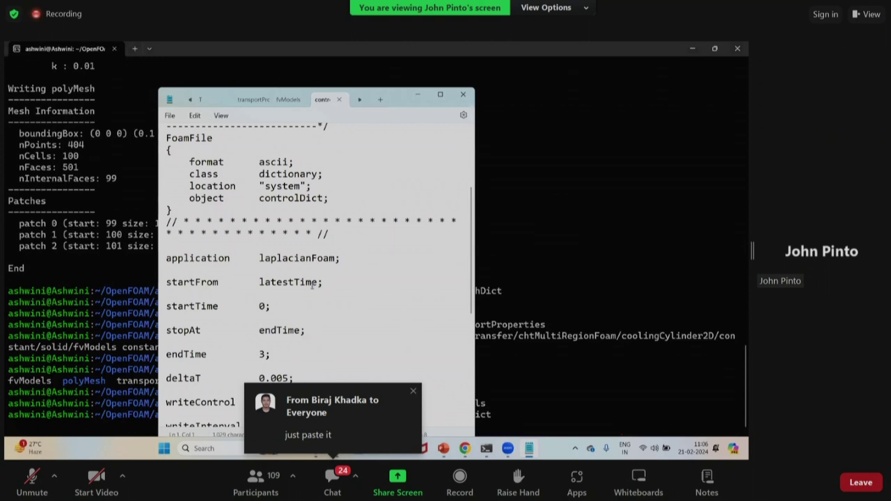
# Set endTime to 100 and deltaT to 0.001 in the controlDict file
pyautogui.scroll(-1, 312, 292)
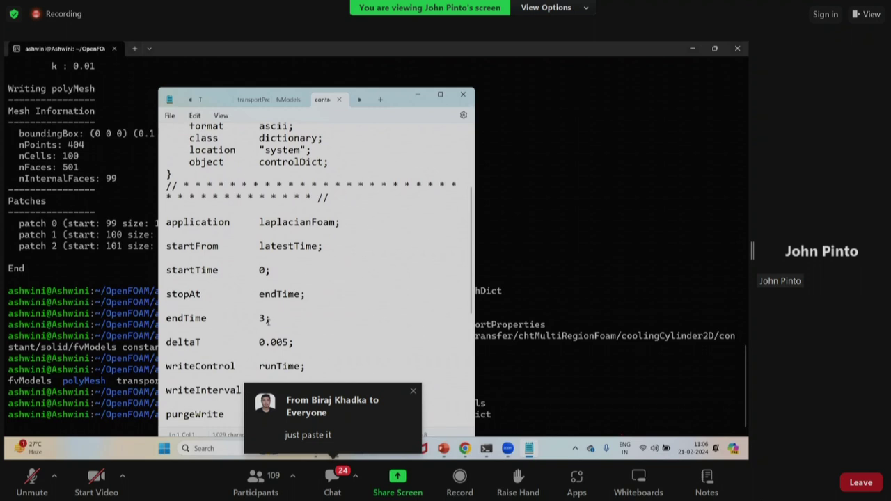
pyautogui.press('BackSpace')
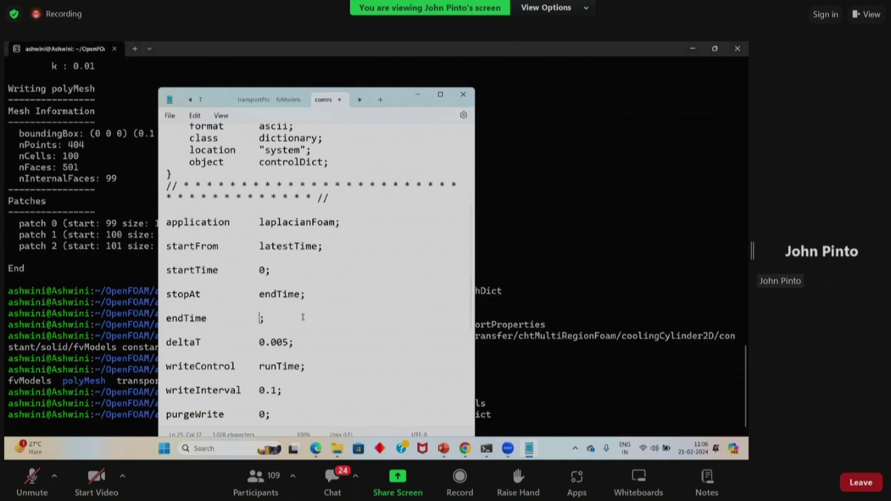
pyautogui.write('100')
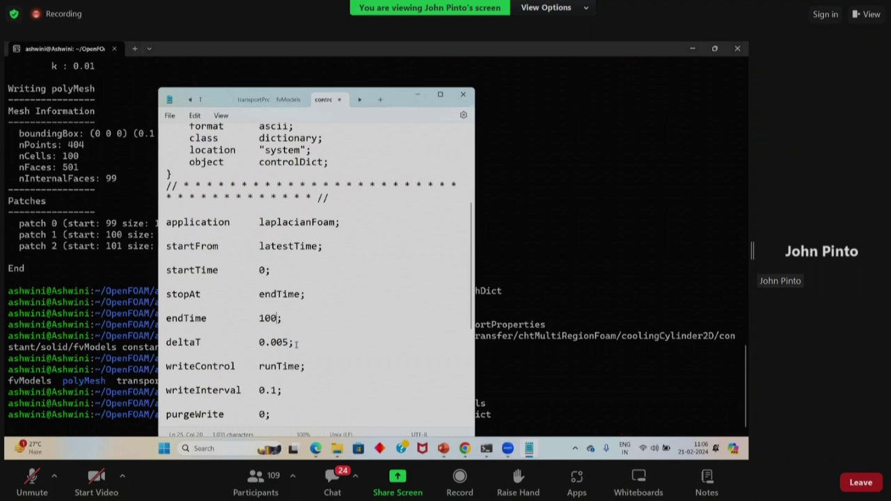
pyautogui.click(291, 343)
pyautogui.press('BackSpace')
pyautogui.write('1')
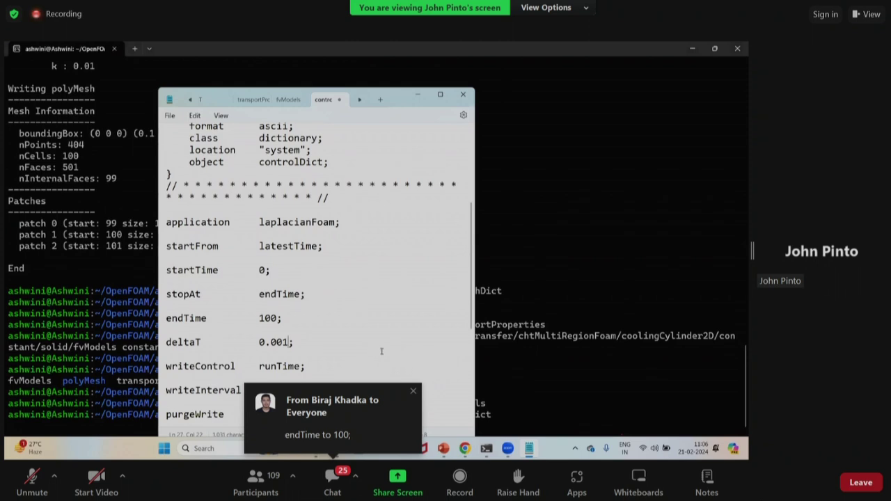
# Check the remaining controlDict entries, save and close the file, and exit Notepad
pyautogui.scroll(-5, 392, 352)
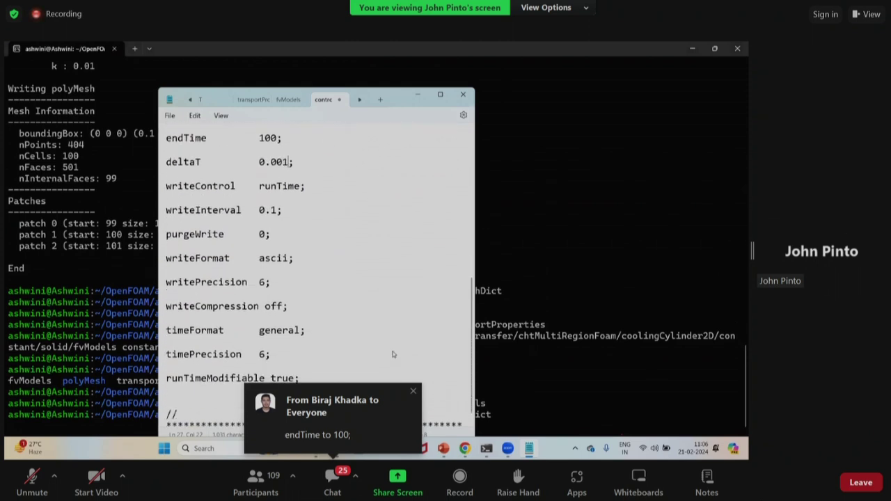
pyautogui.scroll(5, 393, 355)
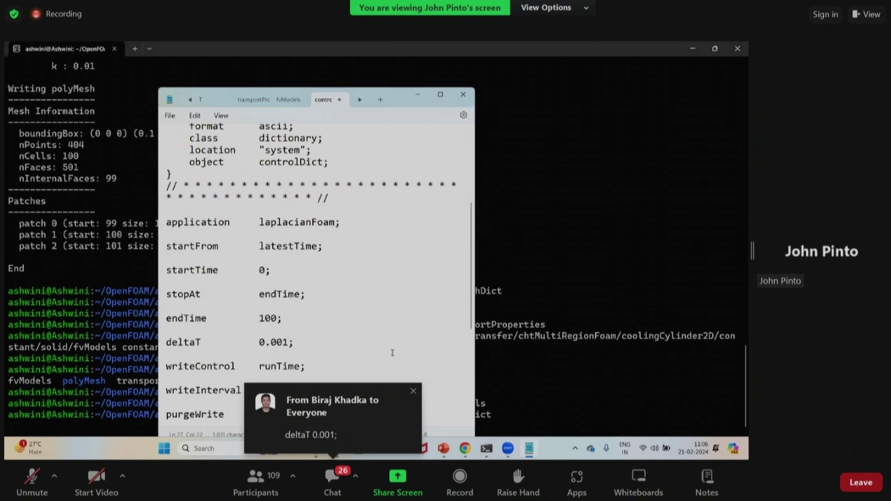
pyautogui.click(339, 99)
pyautogui.click(463, 94)
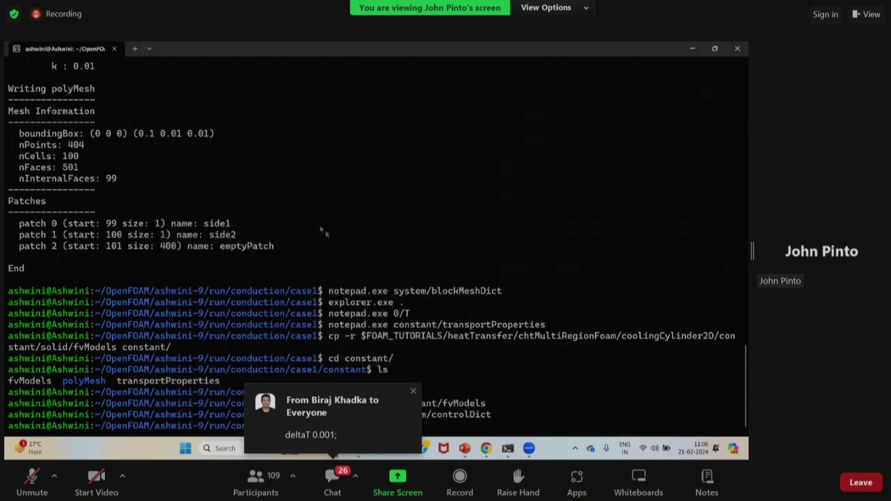
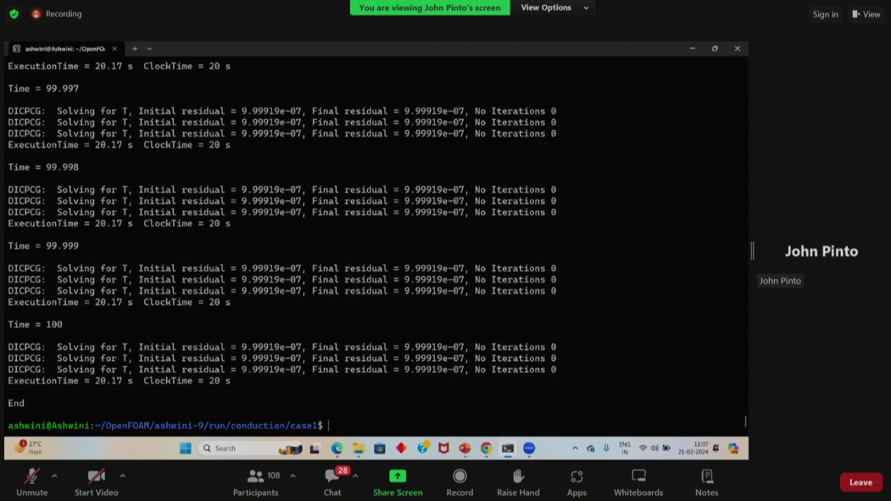
# Create an empty result.foam file in case1 and open the case folder in File Explorer, closing the unrelated Downloads window
pyautogui.write('touch result.foam')
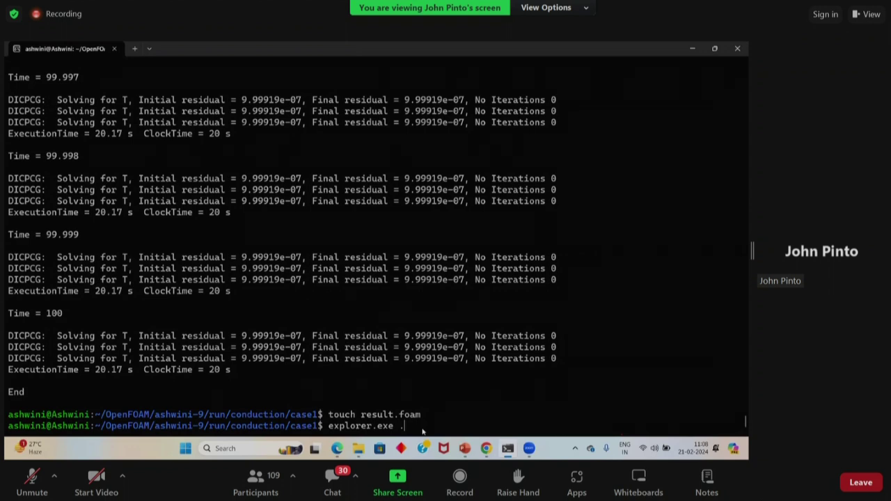
pyautogui.press('Return')
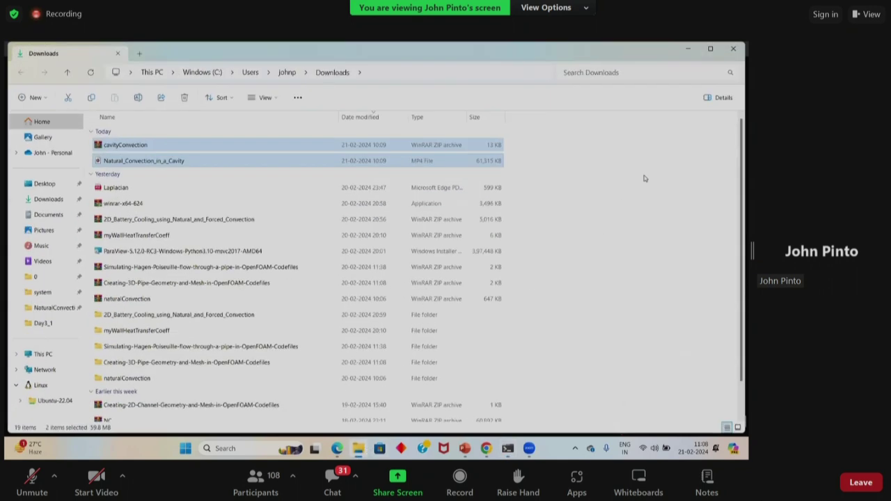
pyautogui.click(733, 49)
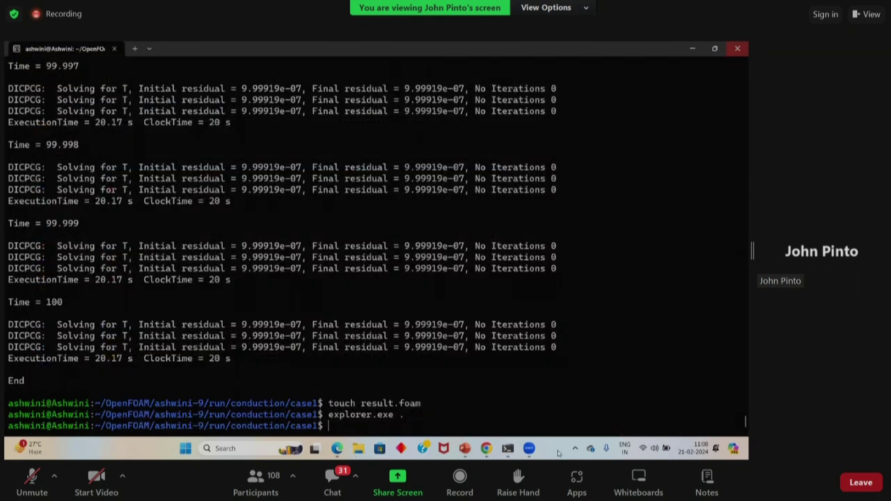
# Open the result FOAM file from the case1 folder in ParaView, load its internal mesh and colour it by T
pyautogui.scroll(-20, 388, 313)
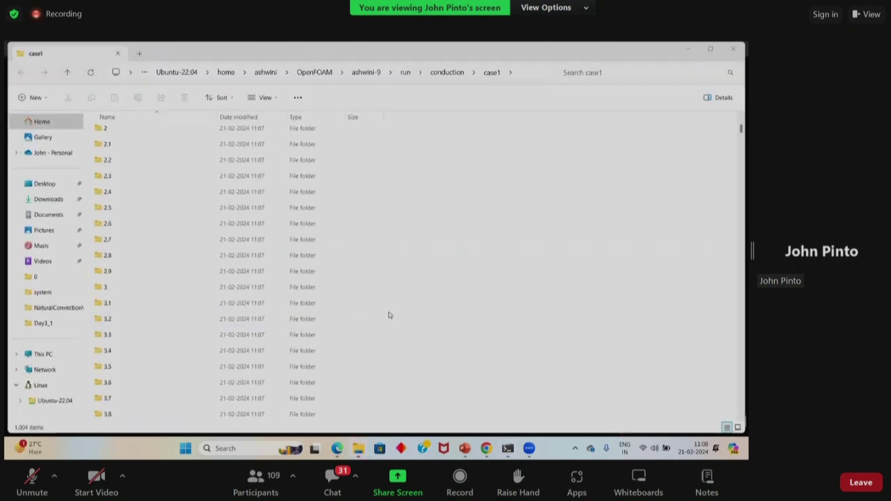
pyautogui.moveTo(742, 160); pyautogui.dragTo(739, 412)
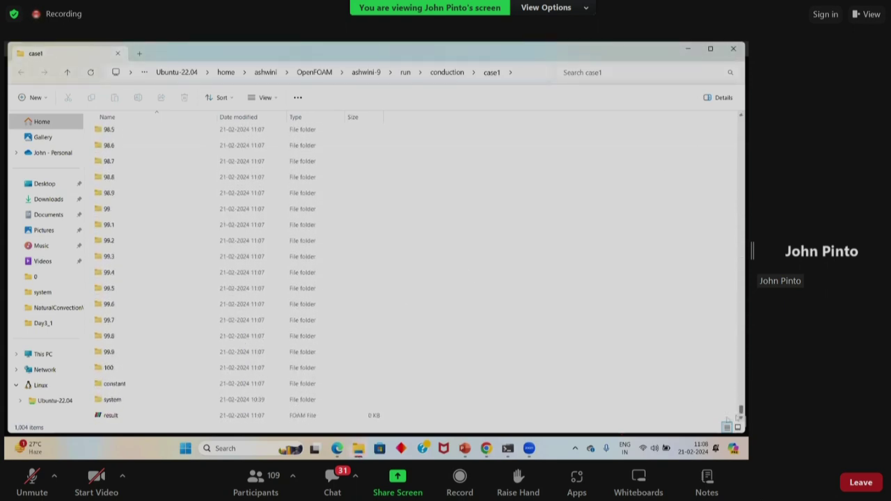
pyautogui.click(116, 417)
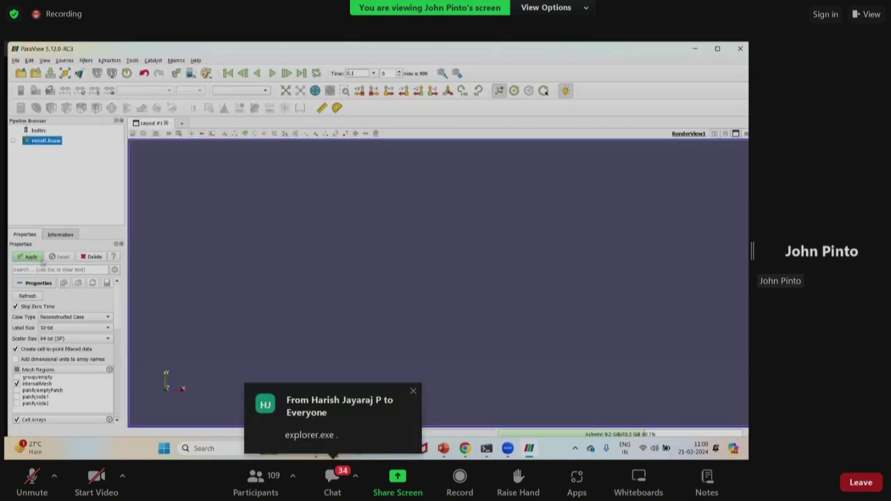
pyautogui.click(31, 257)
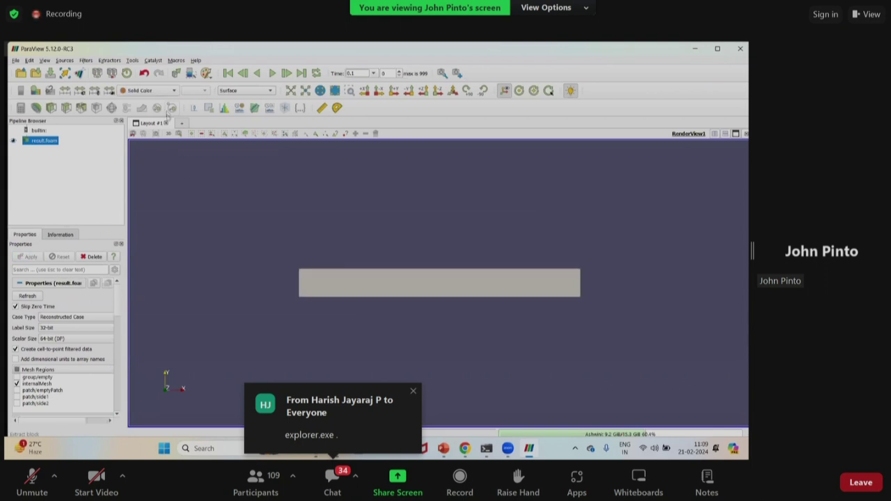
pyautogui.click(170, 92)
pyautogui.click(140, 100)
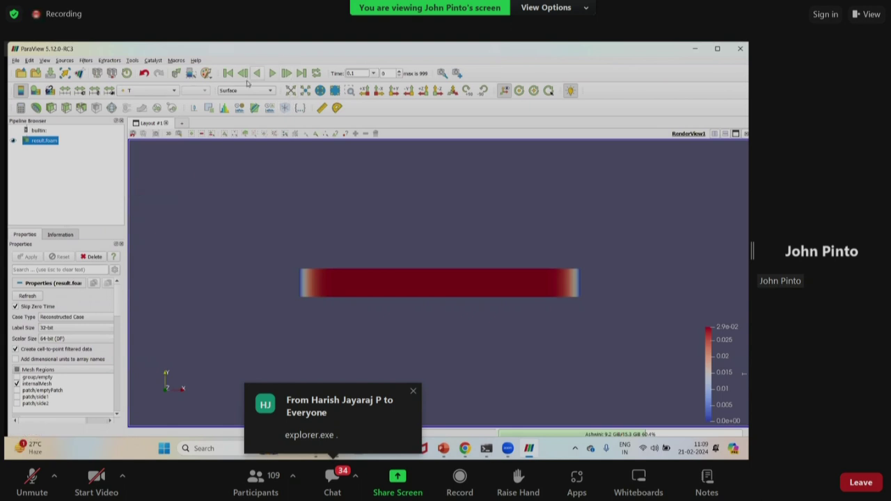
# Rescale the T colours to the data range at time 100 and compare the first and last time steps
pyautogui.click(286, 73)
pyautogui.click(286, 73)
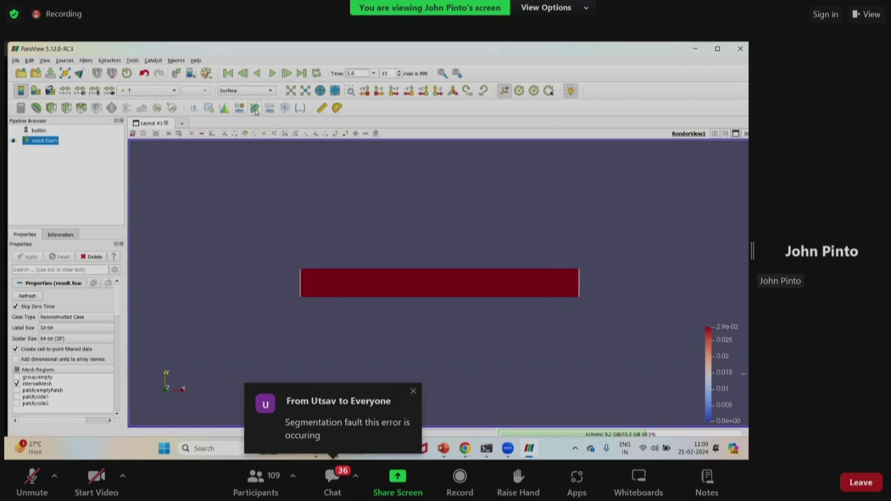
pyautogui.doubleClick(672, 55)
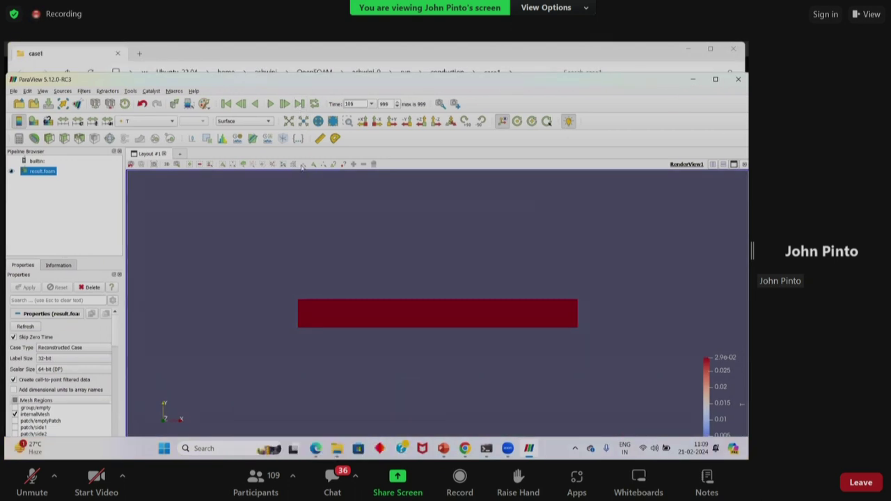
pyautogui.scroll(-3, 463, 243)
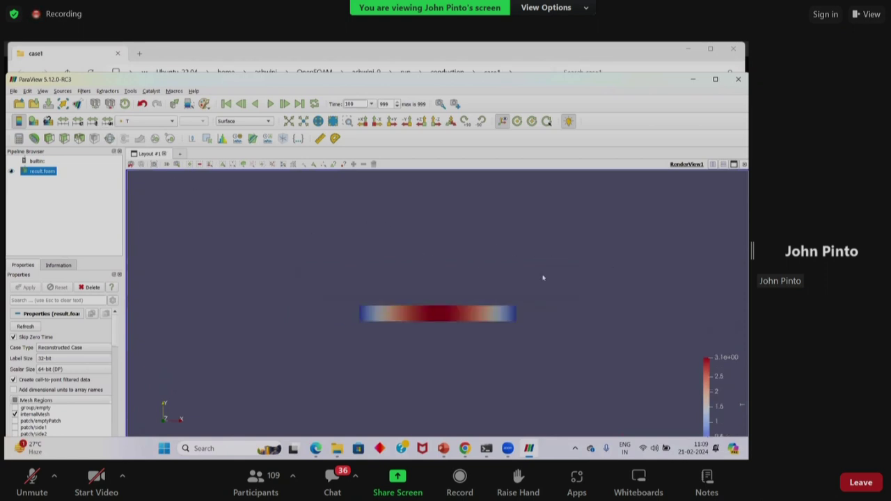
pyautogui.scroll(2, 543, 277)
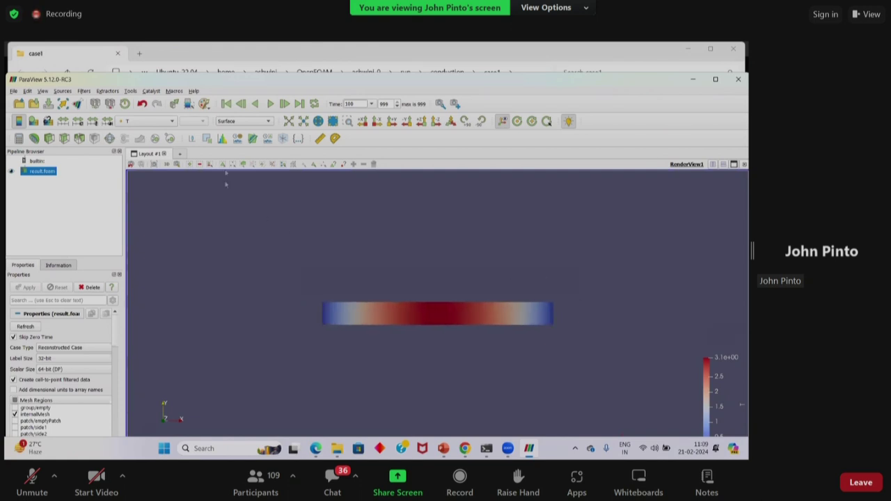
pyautogui.click(228, 104)
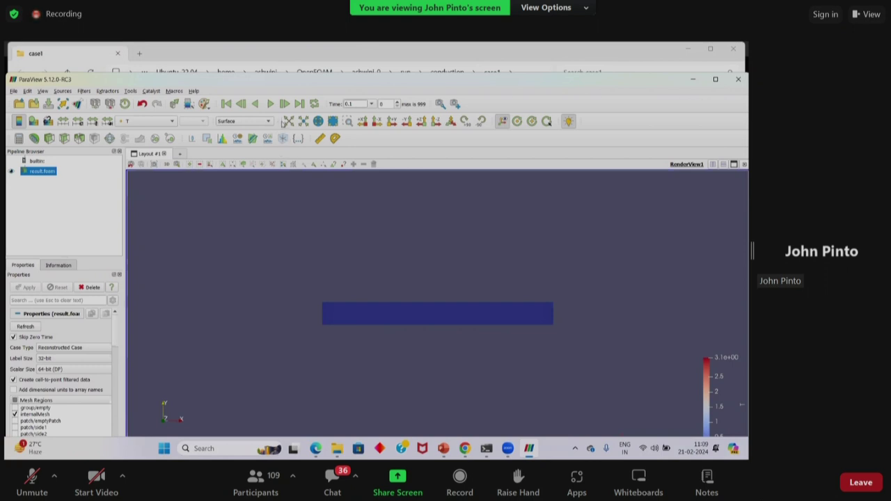
pyautogui.click(298, 103)
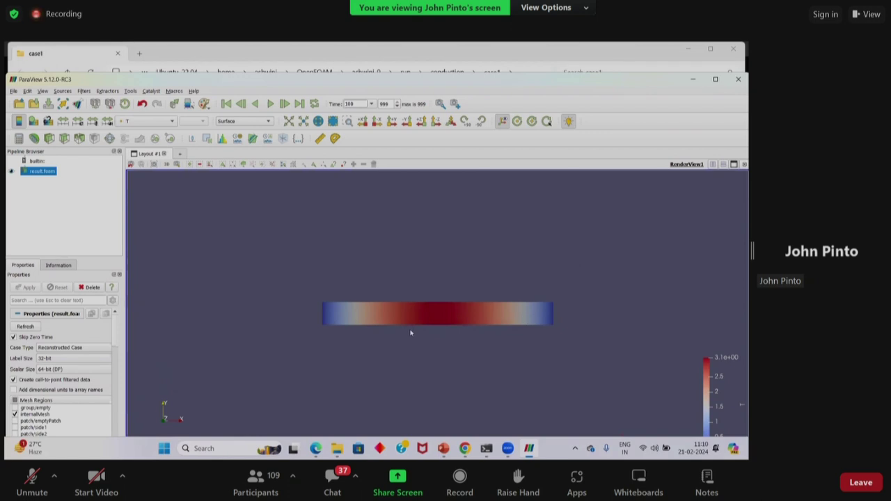
# Apply Plot Over Line to result.foam from (0, 0, 0) to (0.1, 0.01, 0.01) with resolution 1000
pyautogui.click(255, 142)
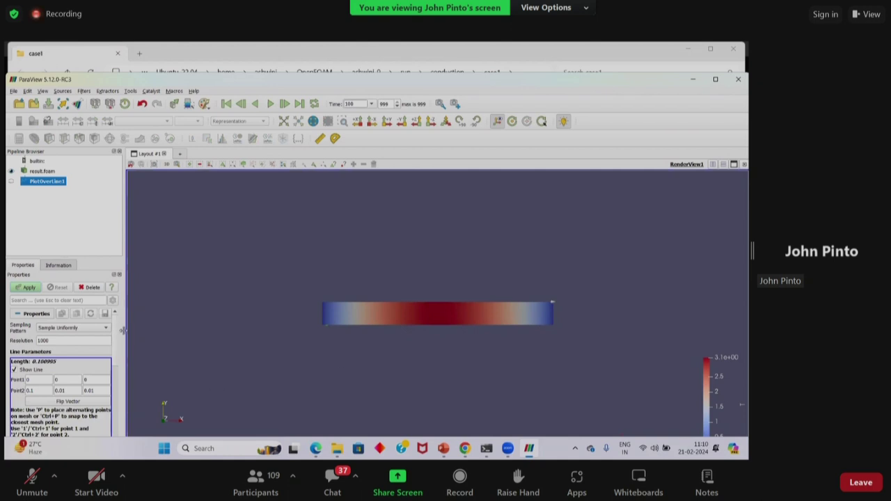
pyautogui.moveTo(123, 331); pyautogui.dragTo(157, 331)
pyautogui.scroll(-3, 103, 343)
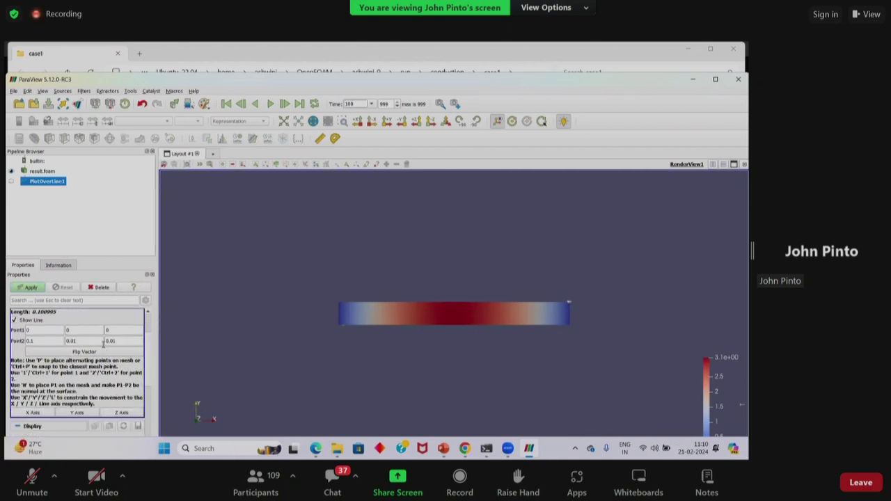
pyautogui.scroll(-3, 104, 339)
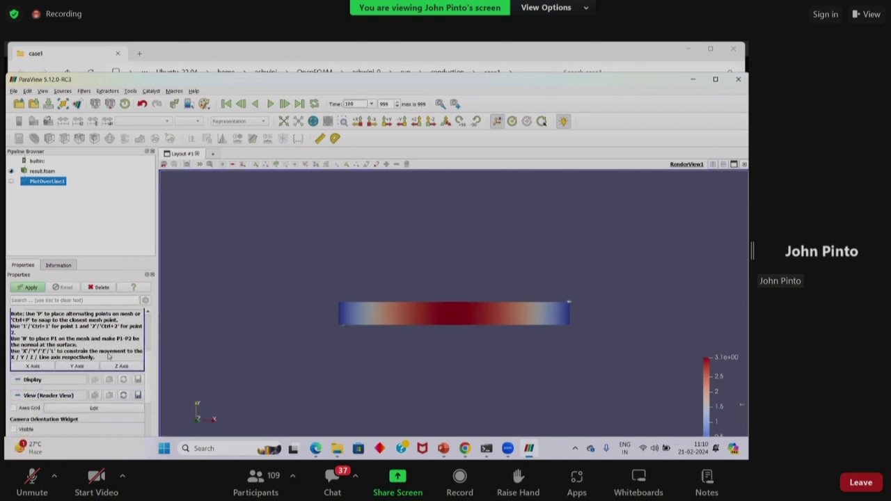
pyautogui.click(31, 288)
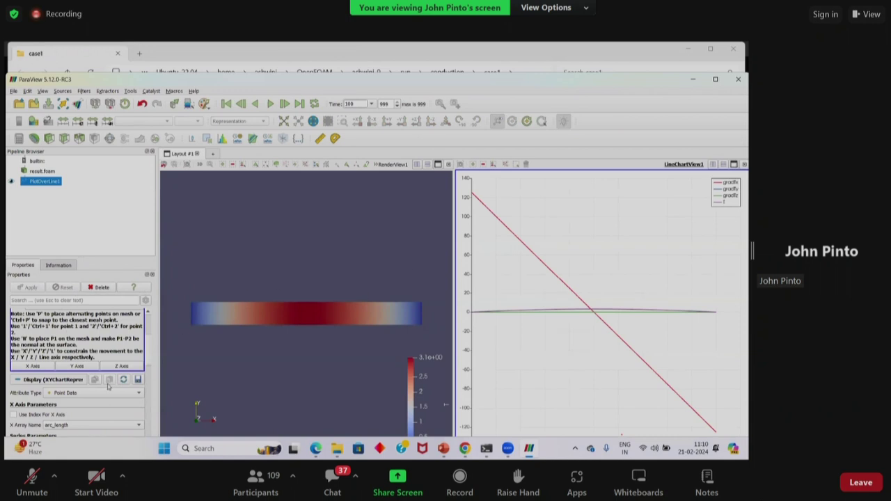
# Hide the gradTx, gradTy and gradTz series so the line chart plots only T, and bring the whole chart into view
pyautogui.scroll(-3, 105, 387)
pyautogui.scroll(-1, 29, 410)
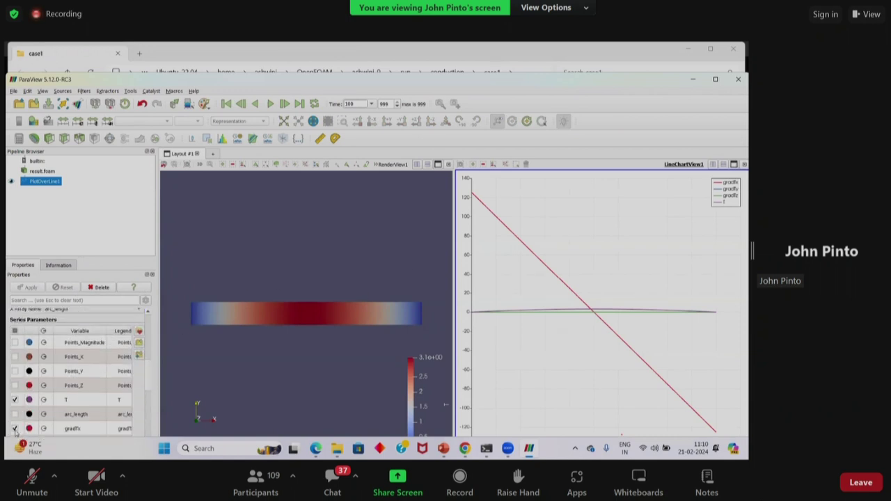
pyautogui.click(15, 429)
pyautogui.scroll(-2, 17, 422)
pyautogui.click(15, 411)
pyautogui.click(15, 396)
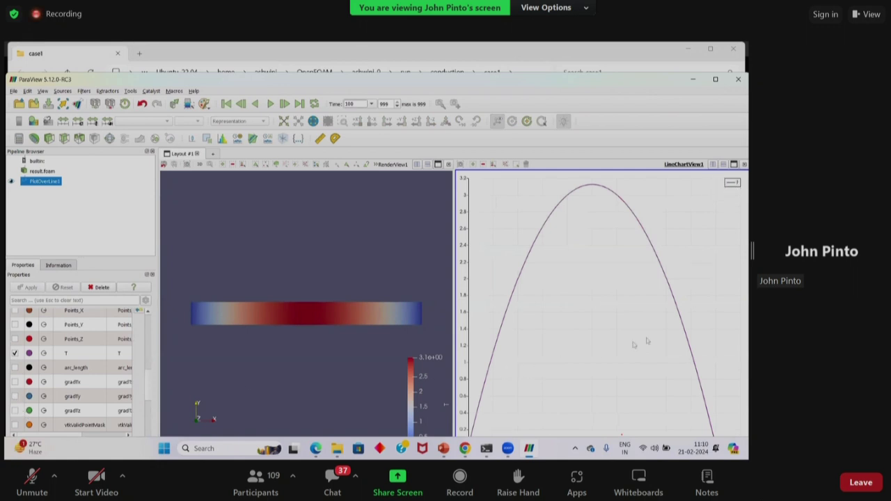
pyautogui.moveTo(635, 87); pyautogui.dragTo(634, 84)
pyautogui.doubleClick(634, 81)
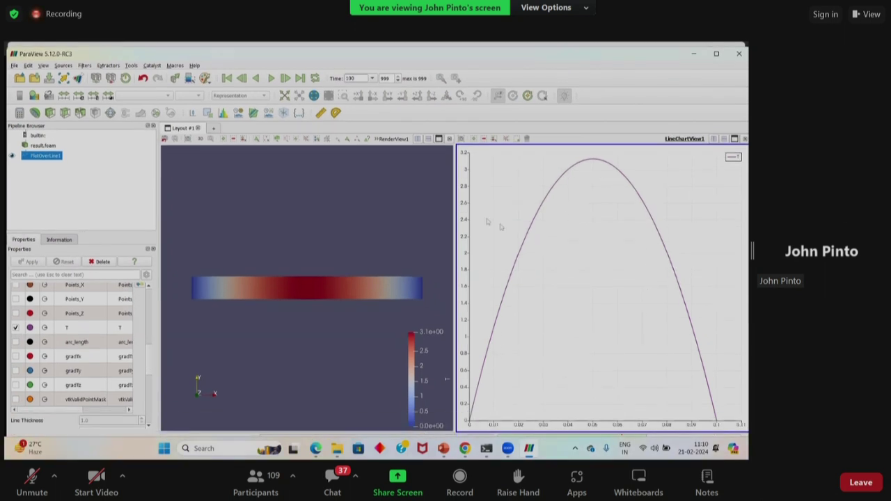
# Examine the file formats offered for saving the line plot data, including comma or tab delimited files, and cancel the save
pyautogui.click(14, 66)
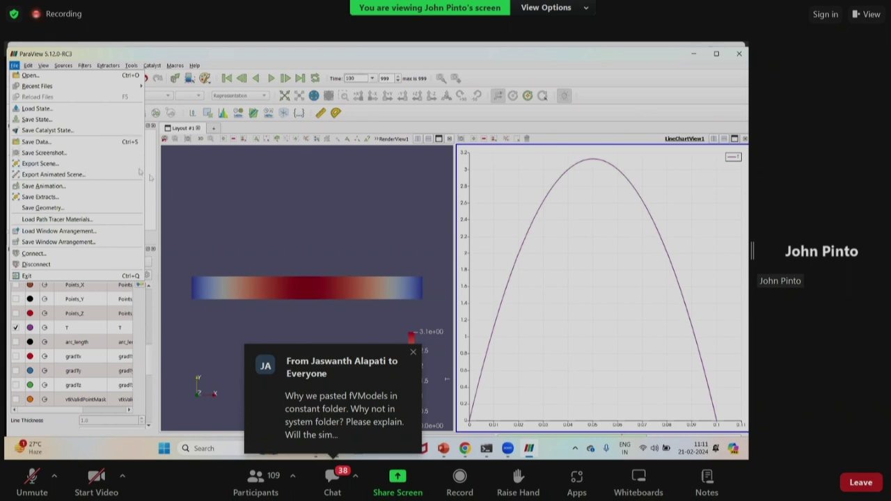
pyautogui.click(70, 141)
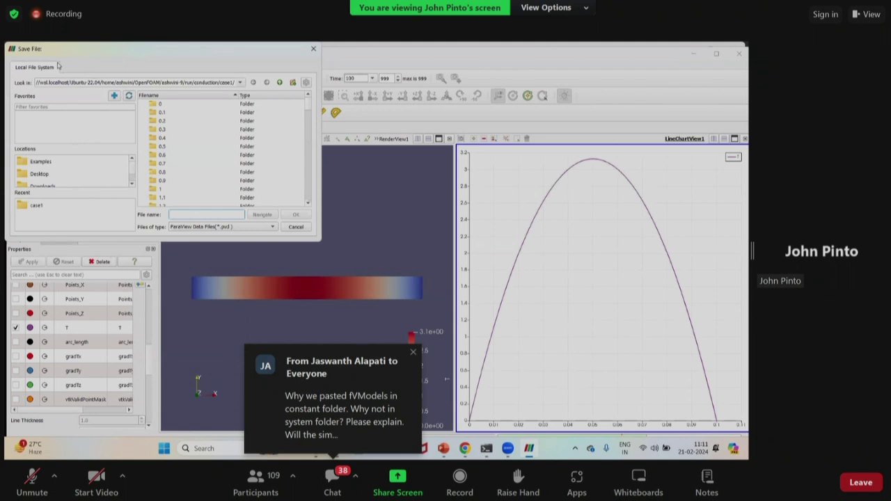
pyautogui.moveTo(88, 55); pyautogui.dragTo(221, 173)
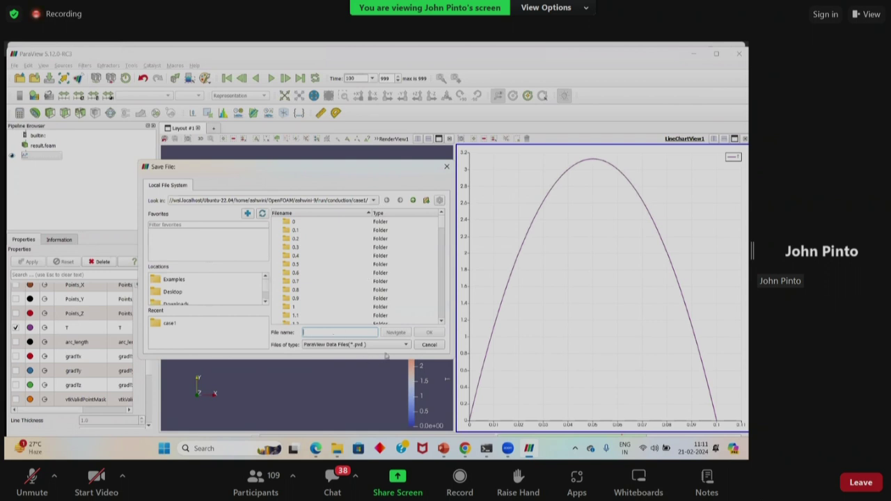
pyautogui.click(406, 346)
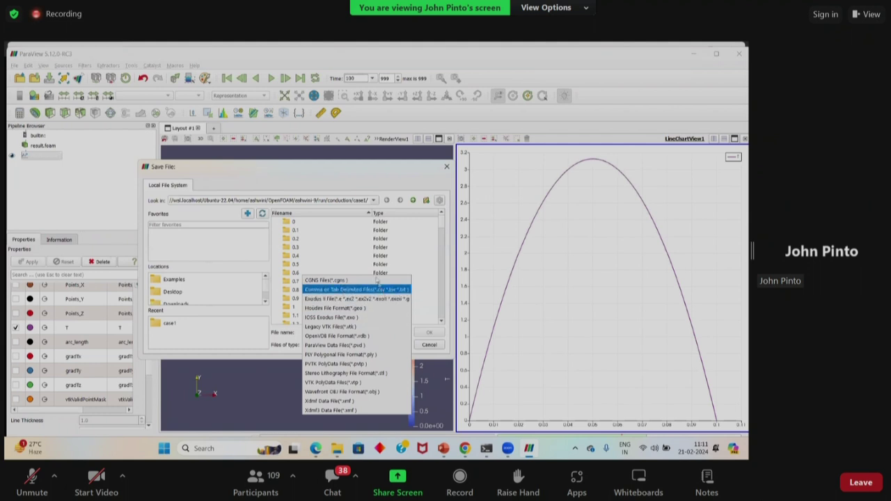
pyautogui.click(375, 169)
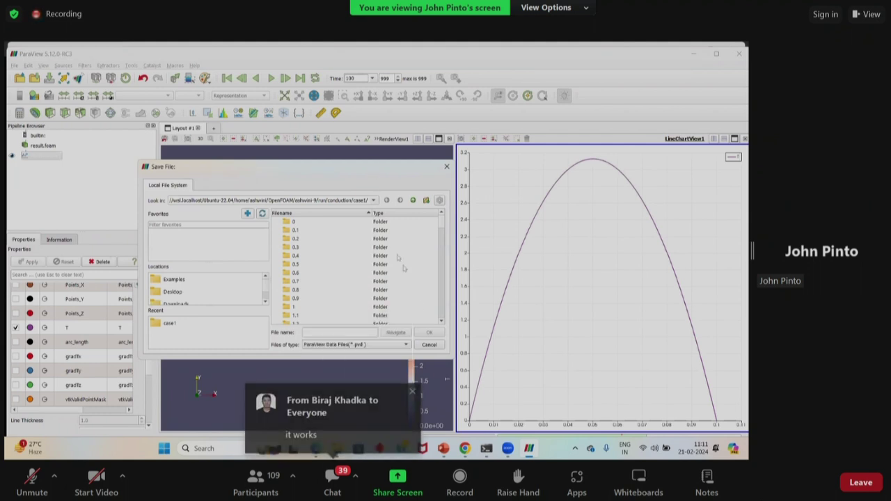
pyautogui.click(429, 345)
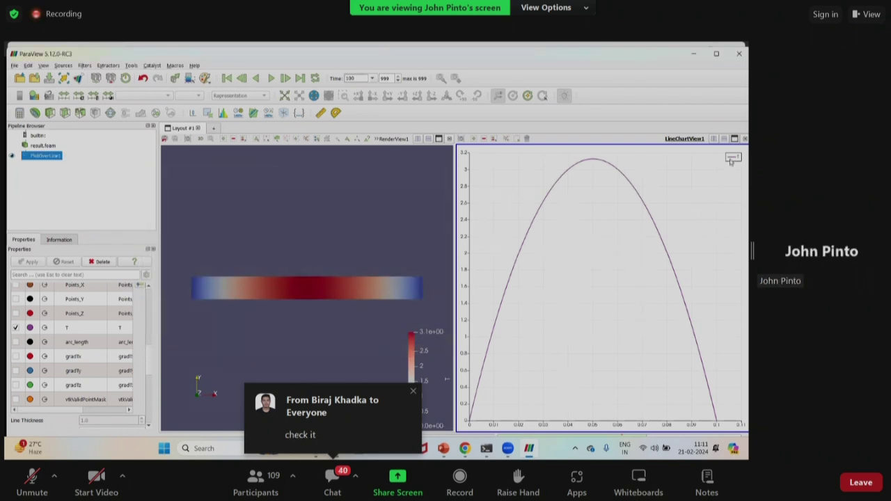
# Close the line chart view and delete the Plot Over Line filter from the pipeline
pyautogui.click(744, 139)
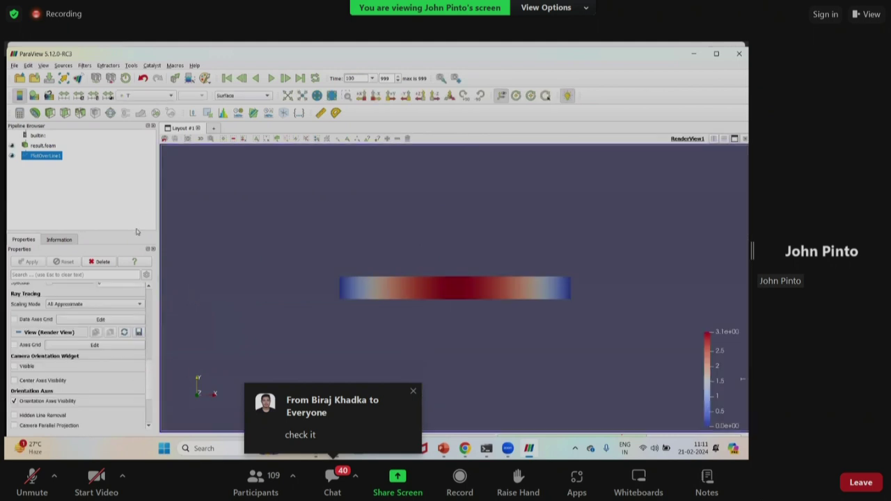
pyautogui.click(153, 249)
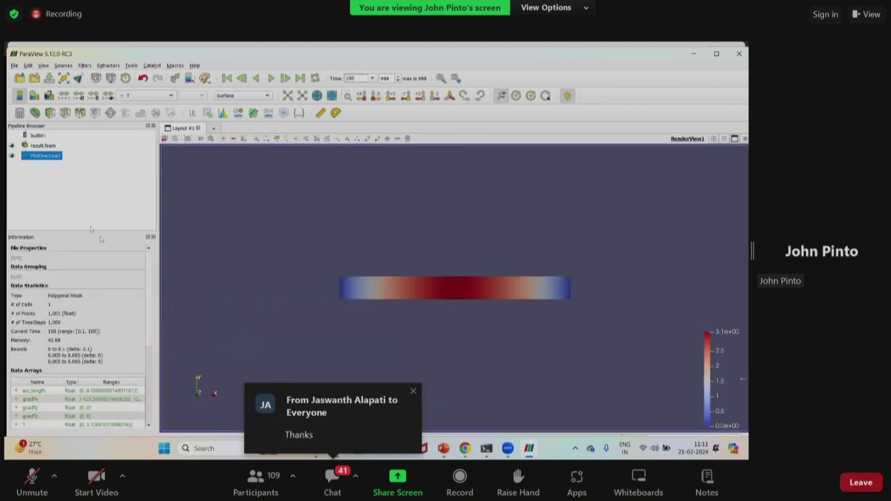
pyautogui.click(58, 169)
pyautogui.click(46, 157)
pyautogui.press('Delete')
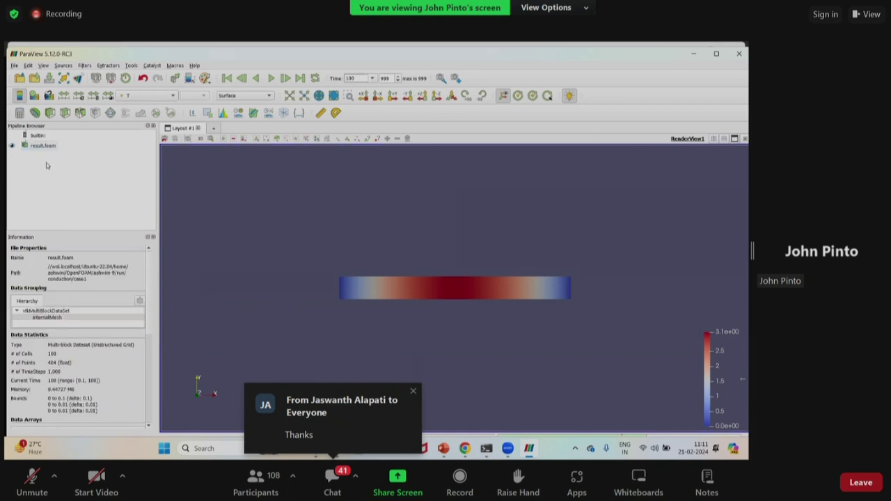
pyautogui.click(48, 147)
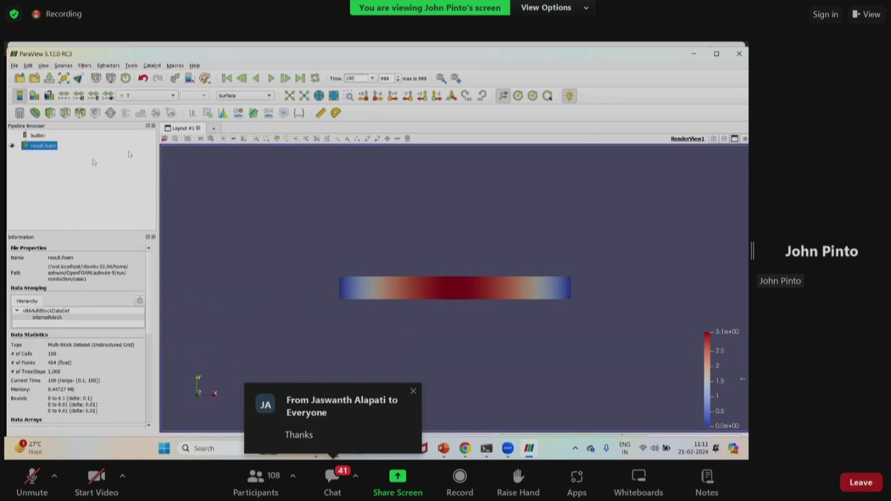
pyautogui.click(254, 114)
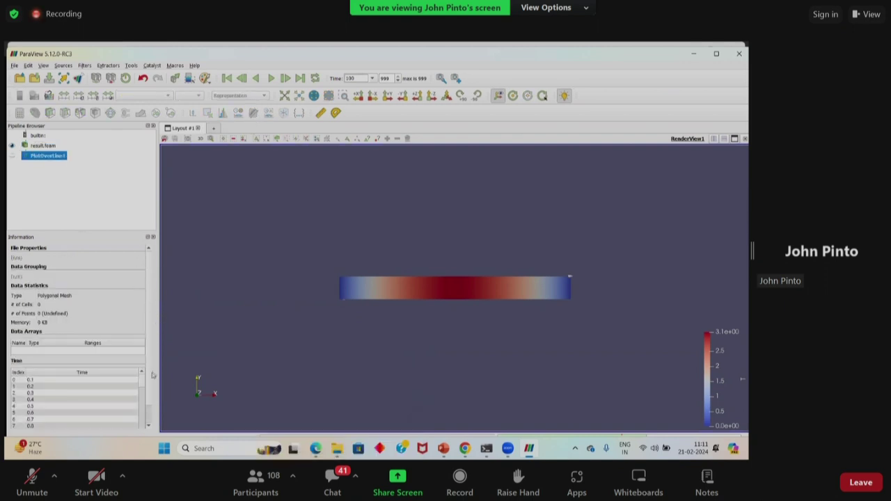
pyautogui.scroll(-2, 152, 394)
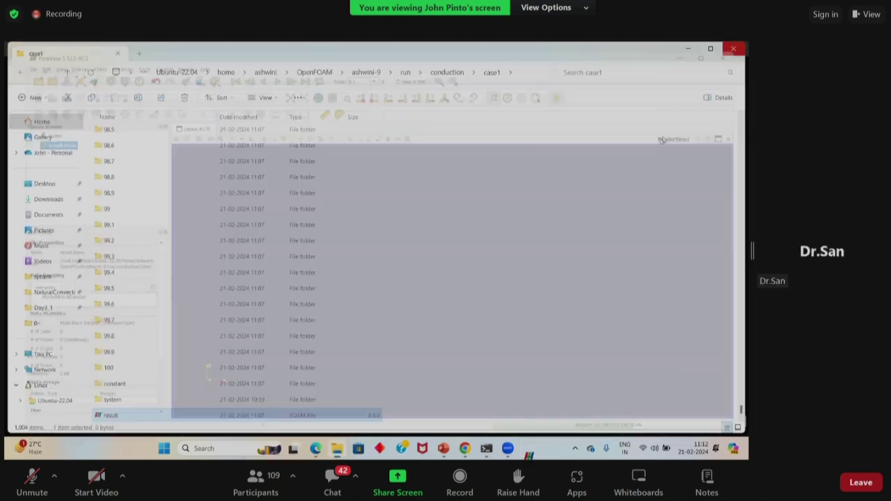
# Close ParaView, reopen the result FOAM file from the case1 folder and make the Properties panel visible again
pyautogui.click(741, 48)
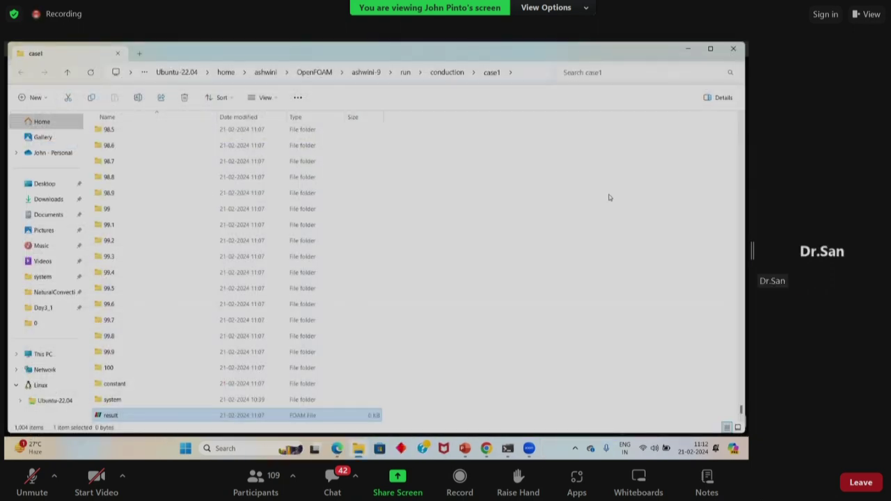
pyautogui.doubleClick(151, 420)
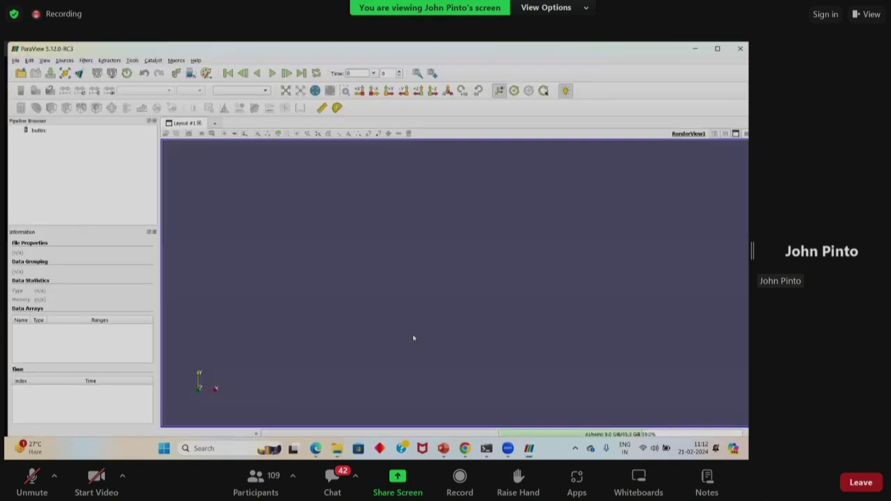
pyautogui.doubleClick(101, 50)
pyautogui.click(64, 104)
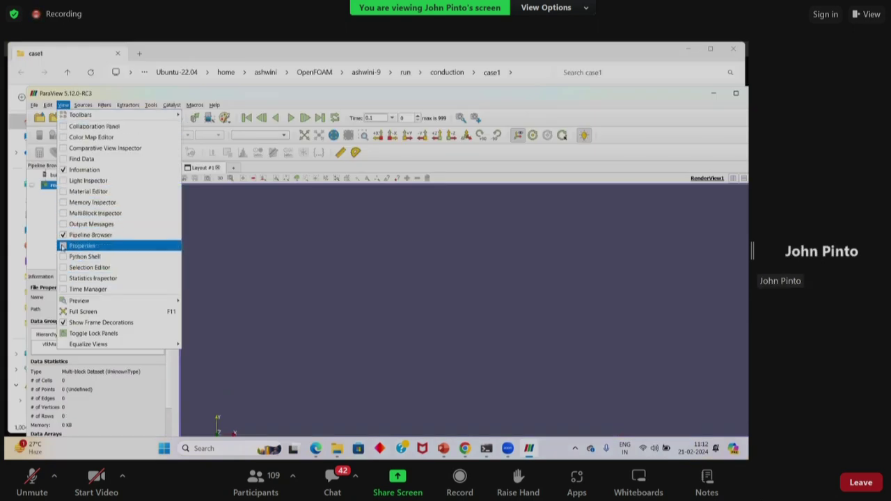
pyautogui.click(63, 246)
pyautogui.click(51, 280)
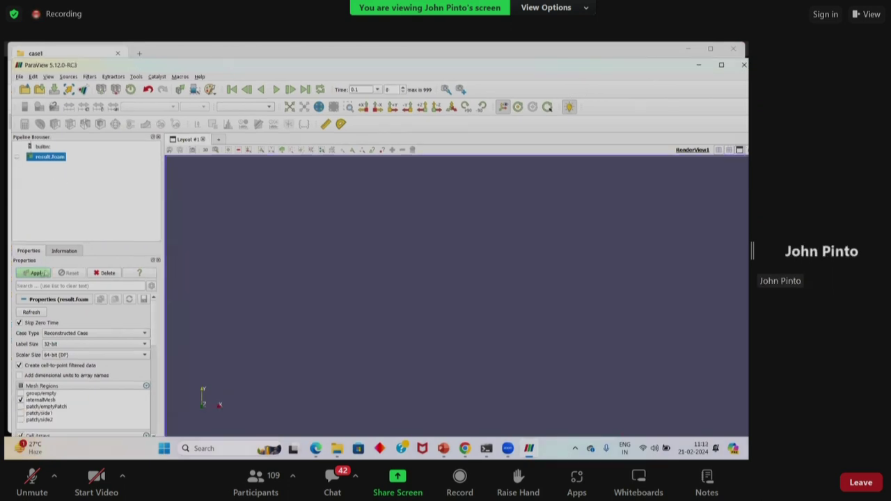
# Load the internalMesh region of result.foam into the render view
pyautogui.click(92, 205)
pyautogui.click(35, 159)
pyautogui.click(31, 274)
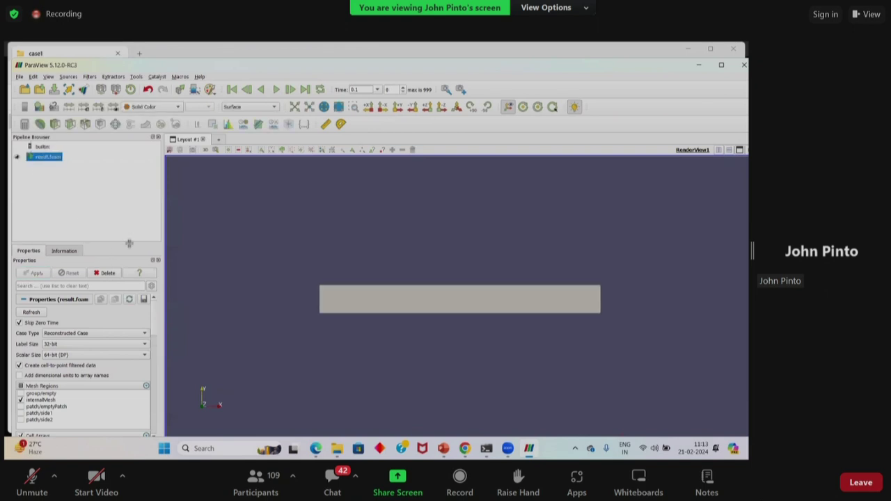
# Colour the bar by T, go to the last time step and rescale the colours to the data range
pyautogui.click(177, 106)
pyautogui.click(146, 137)
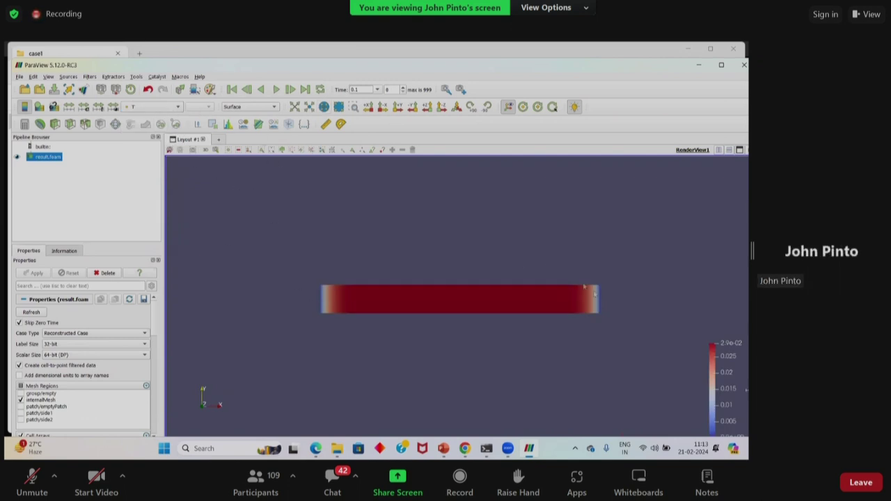
pyautogui.click(305, 89)
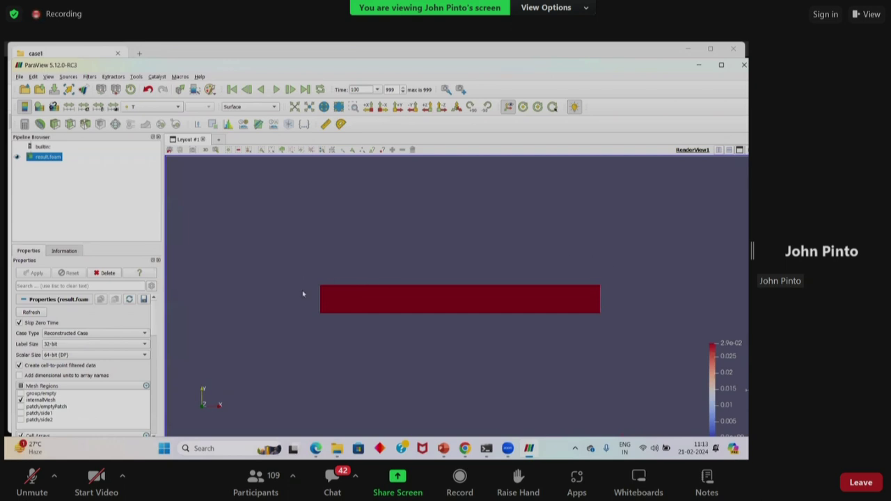
pyautogui.click(112, 106)
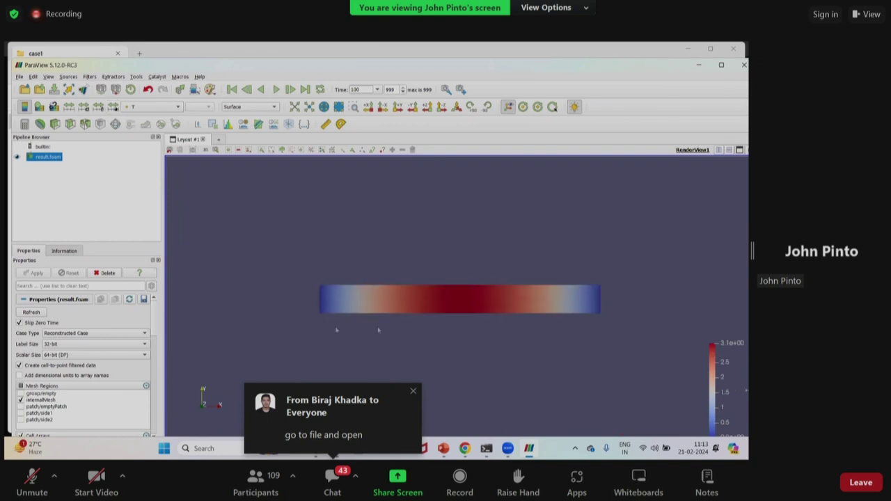
# Apply Plot Over Line to result.foam along the X axis from (0, 0.005, 0.005) to (0.1, 0.005, 0.005) with resolution 1000
pyautogui.click(259, 124)
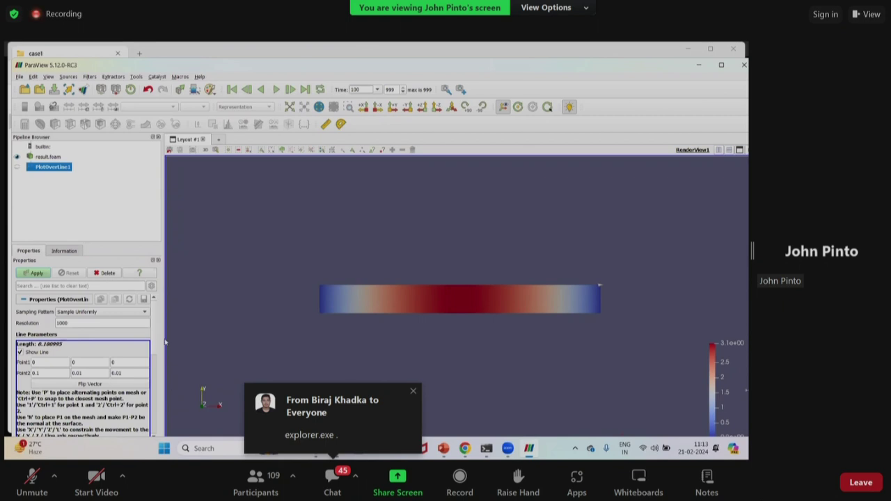
pyautogui.scroll(-2, 157, 342)
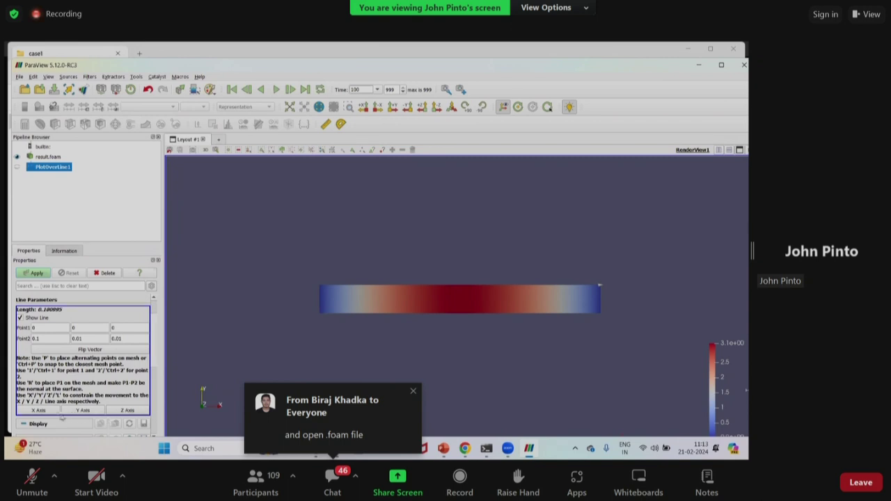
pyautogui.click(39, 411)
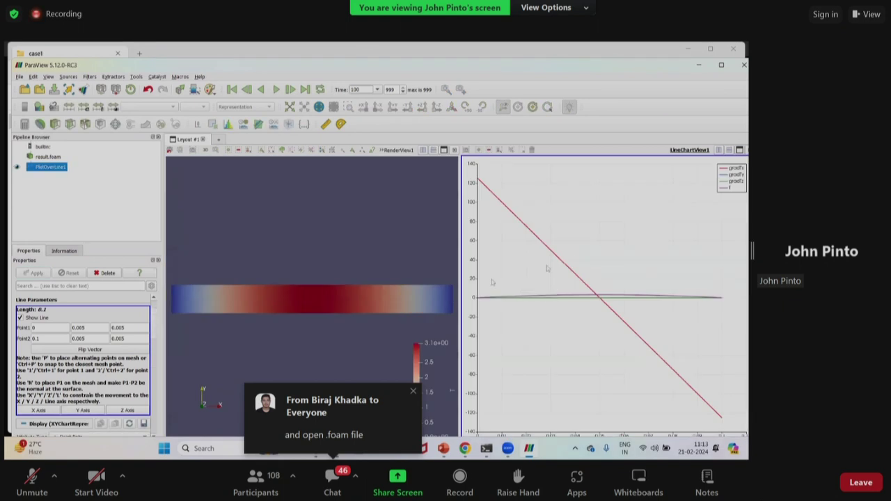
# Hide the gradTx, gradTy and gradTz series so the chart shows only the T profile
pyautogui.moveTo(156, 325); pyautogui.dragTo(155, 375)
pyautogui.click(21, 357)
pyautogui.click(21, 372)
pyautogui.click(20, 385)
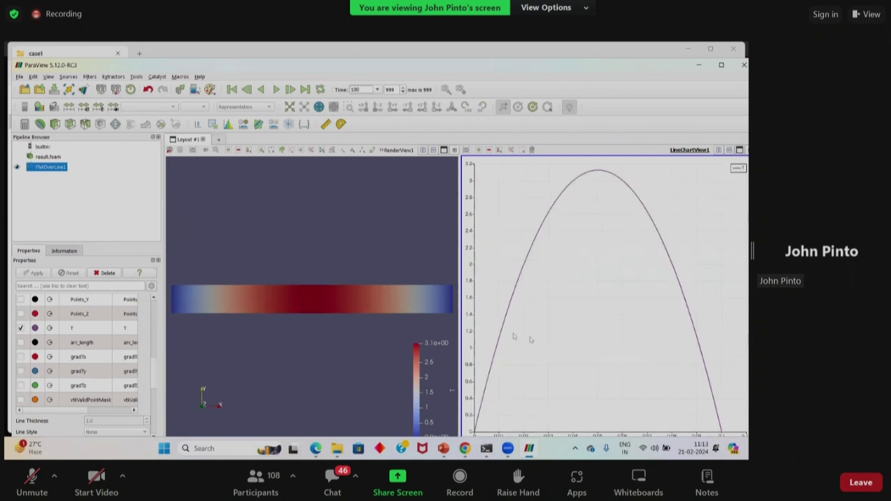
pyautogui.moveTo(566, 189)
# Check which file types the Save Data dialog offers for exporting the T profile, and cancel without saving
pyautogui.click(22, 79)
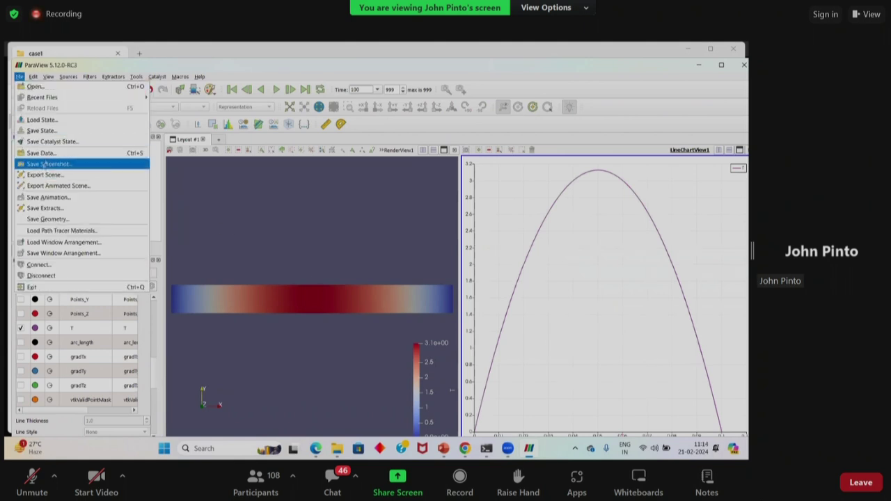
pyautogui.click(23, 160)
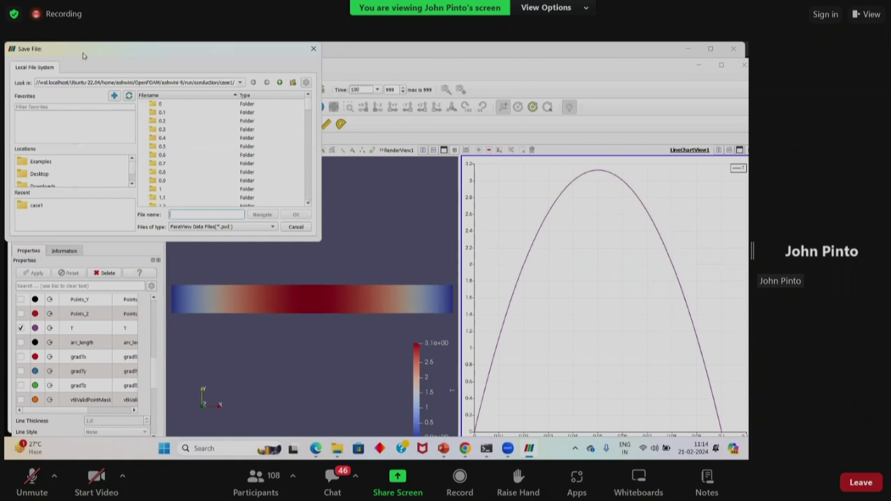
pyautogui.moveTo(83, 57); pyautogui.dragTo(197, 160)
pyautogui.scroll(-4, 345, 280)
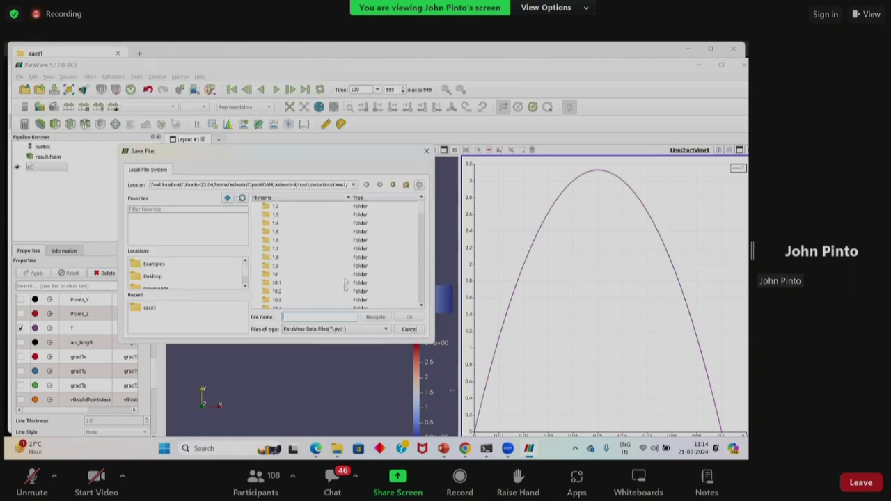
pyautogui.click(354, 330)
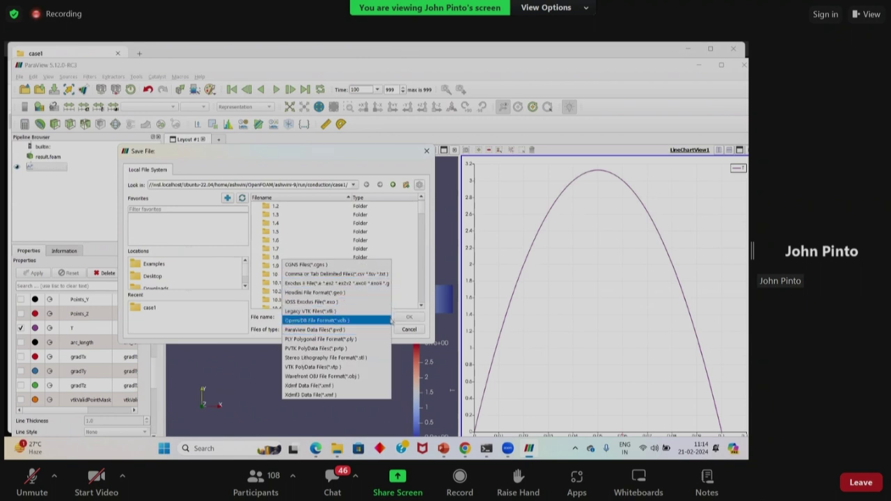
pyautogui.click(414, 330)
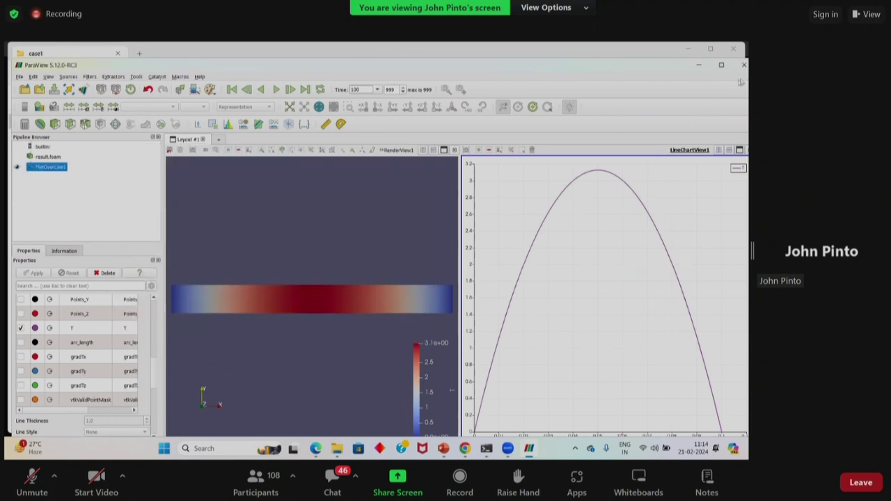
# Switch to Laplacian.pdf in Edge and review the Results slide's analytical comparison and the Assignment slide
pyautogui.click(317, 450)
pyautogui.scroll(-10, 316, 345)
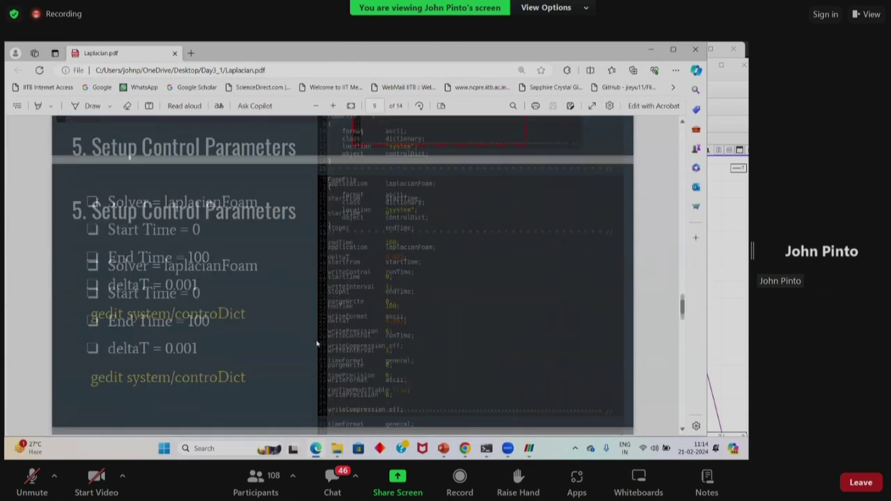
pyautogui.scroll(-10, 317, 345)
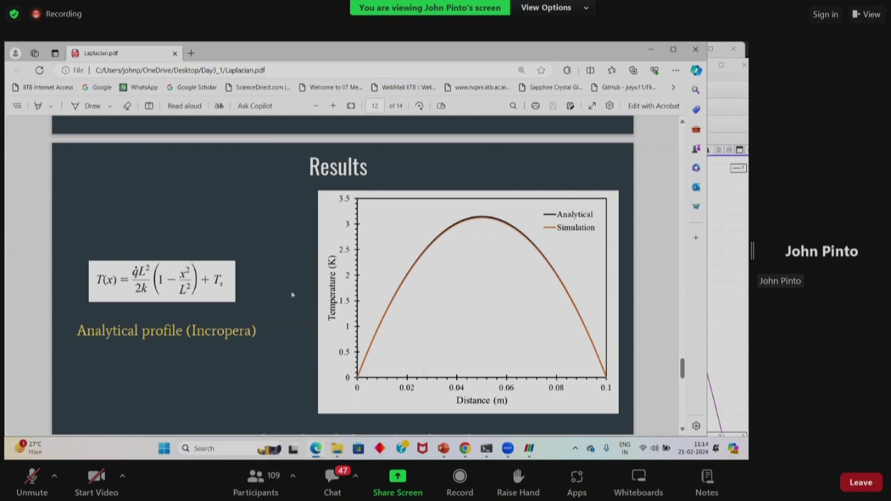
pyautogui.scroll(-3, 289, 298)
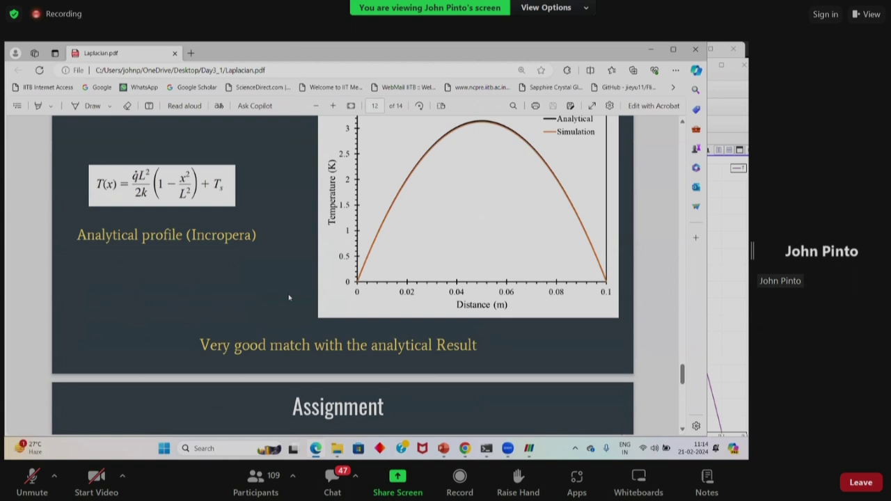
pyautogui.scroll(-7, 289, 298)
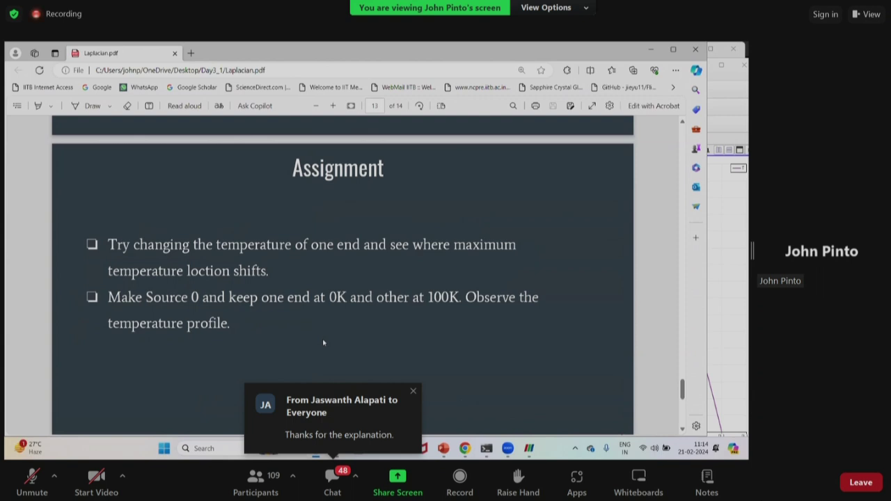
# Review the Source Term formula on the problem setup slide on page 4 and go on to the closing slide
pyautogui.scroll(9, 323, 343)
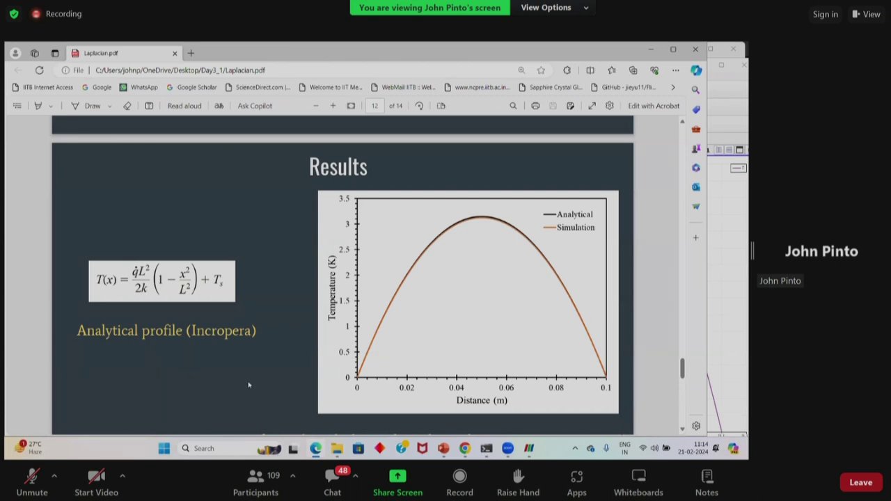
pyautogui.scroll(15, 292, 290)
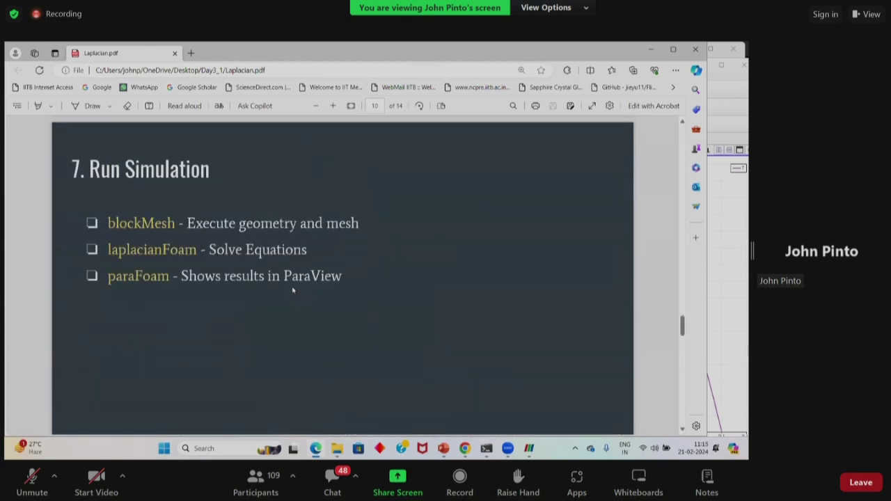
pyautogui.scroll(20, 292, 289)
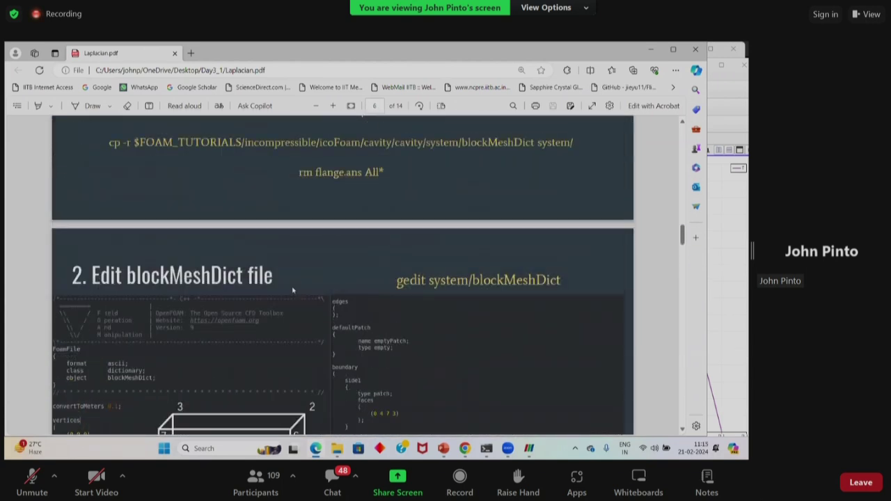
pyautogui.scroll(5, 292, 291)
pyautogui.scroll(-6, 292, 291)
pyautogui.scroll(1, 384, 275)
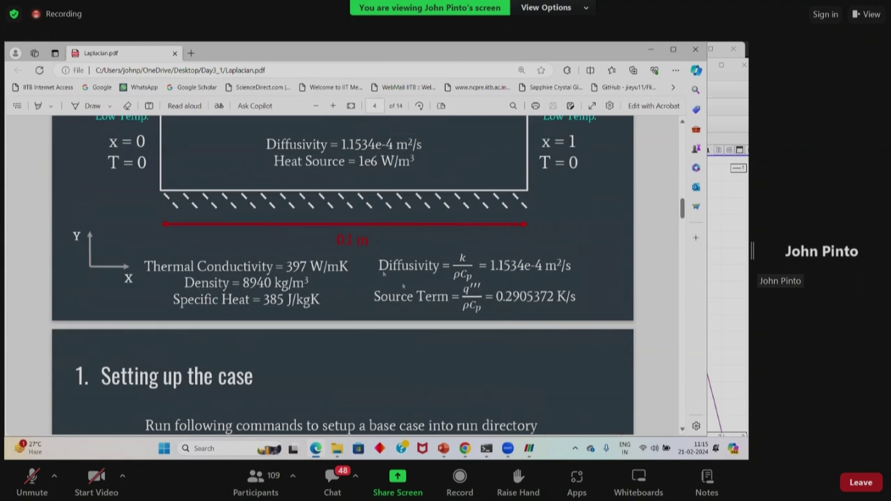
pyautogui.moveTo(371, 299); pyautogui.dragTo(578, 298)
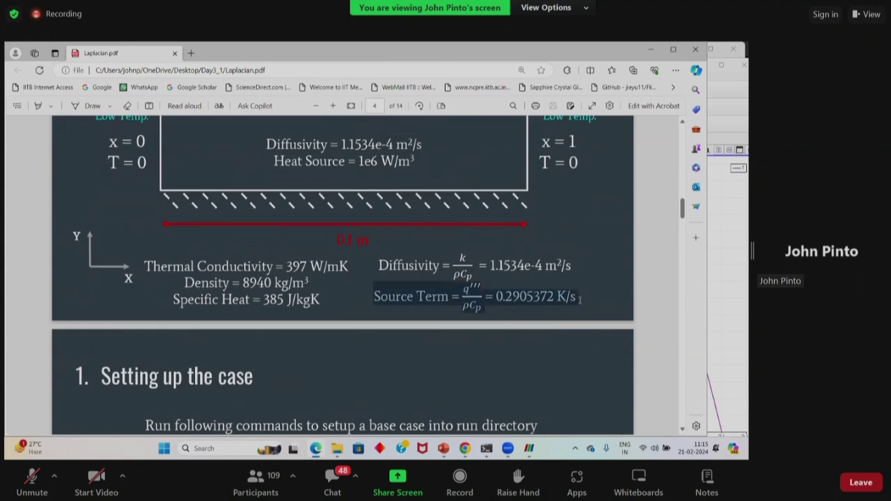
pyautogui.click(590, 309)
pyautogui.scroll(-15, 550, 320)
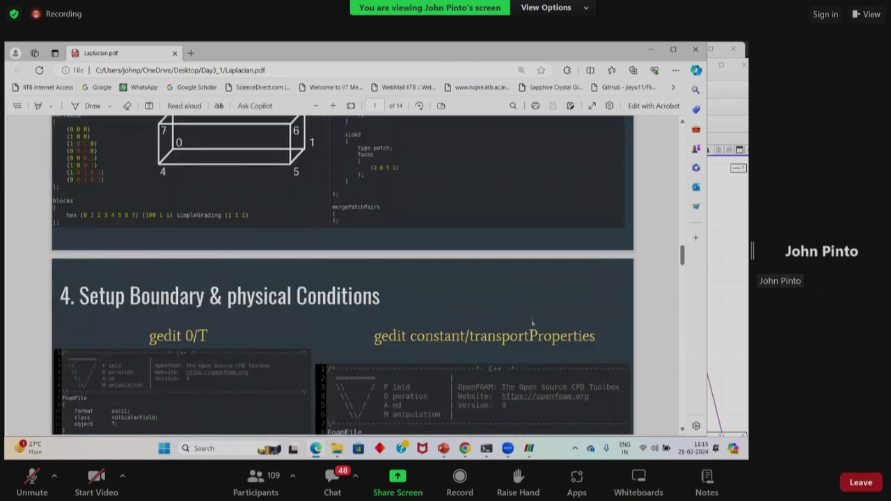
pyautogui.scroll(-20, 532, 322)
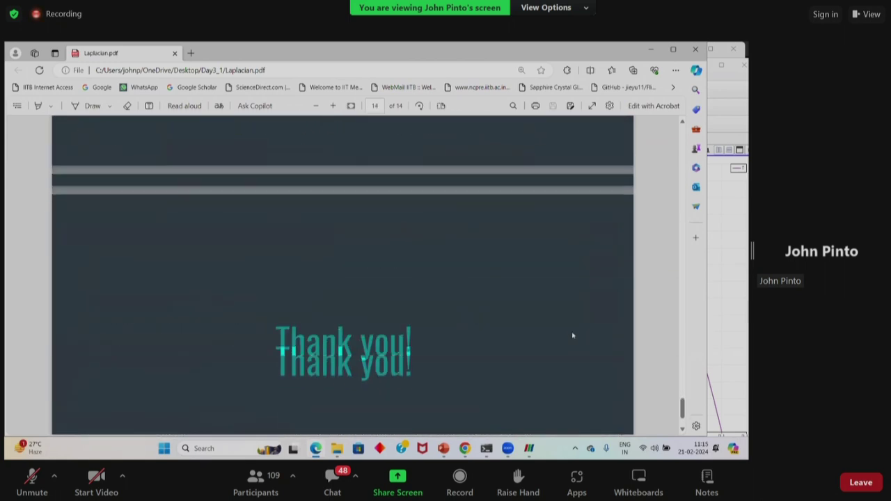
pyautogui.scroll(-2, 573, 336)
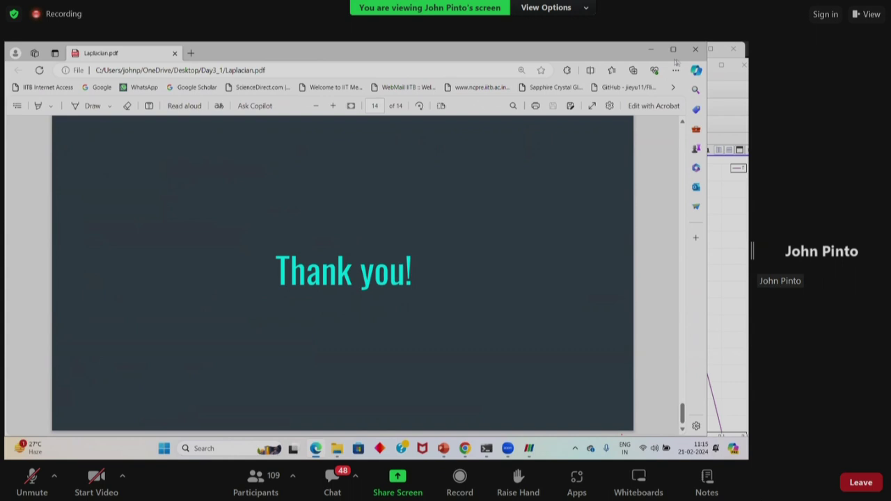